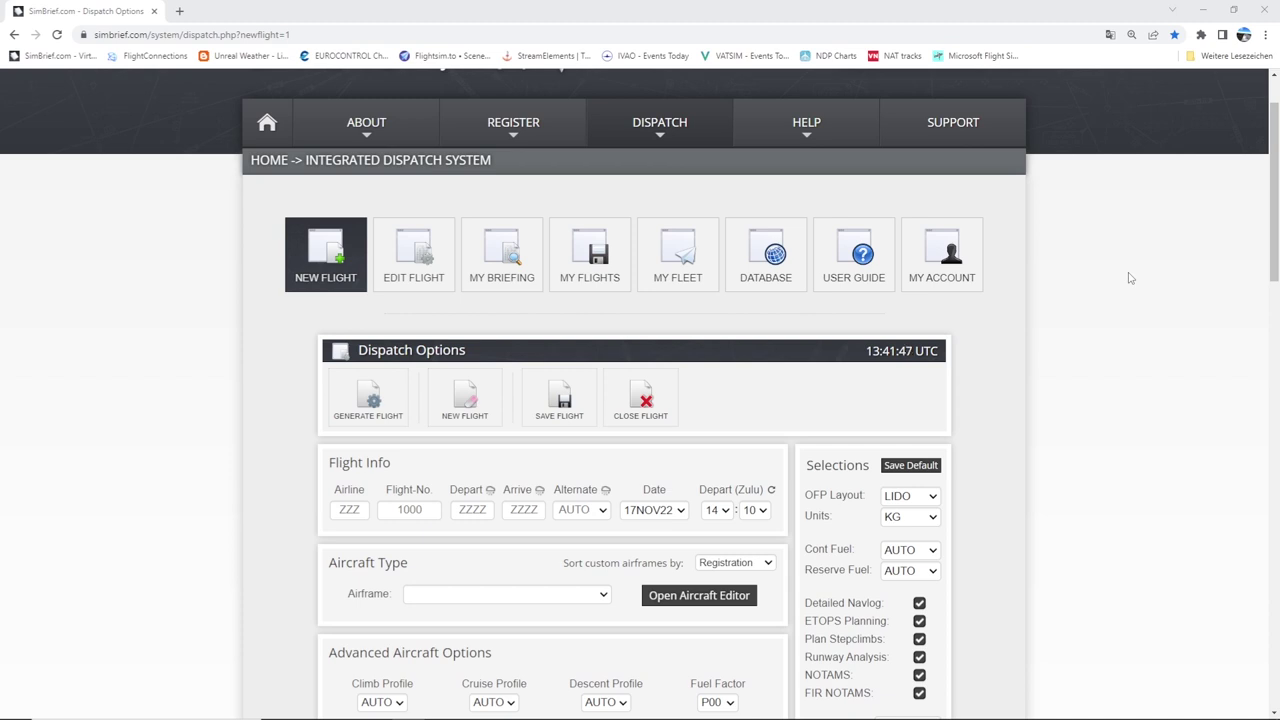
View the most recent flight plan briefing, and return to a blank new flight form
{"action": "mouse_move", "coordinate": [671, 137]}
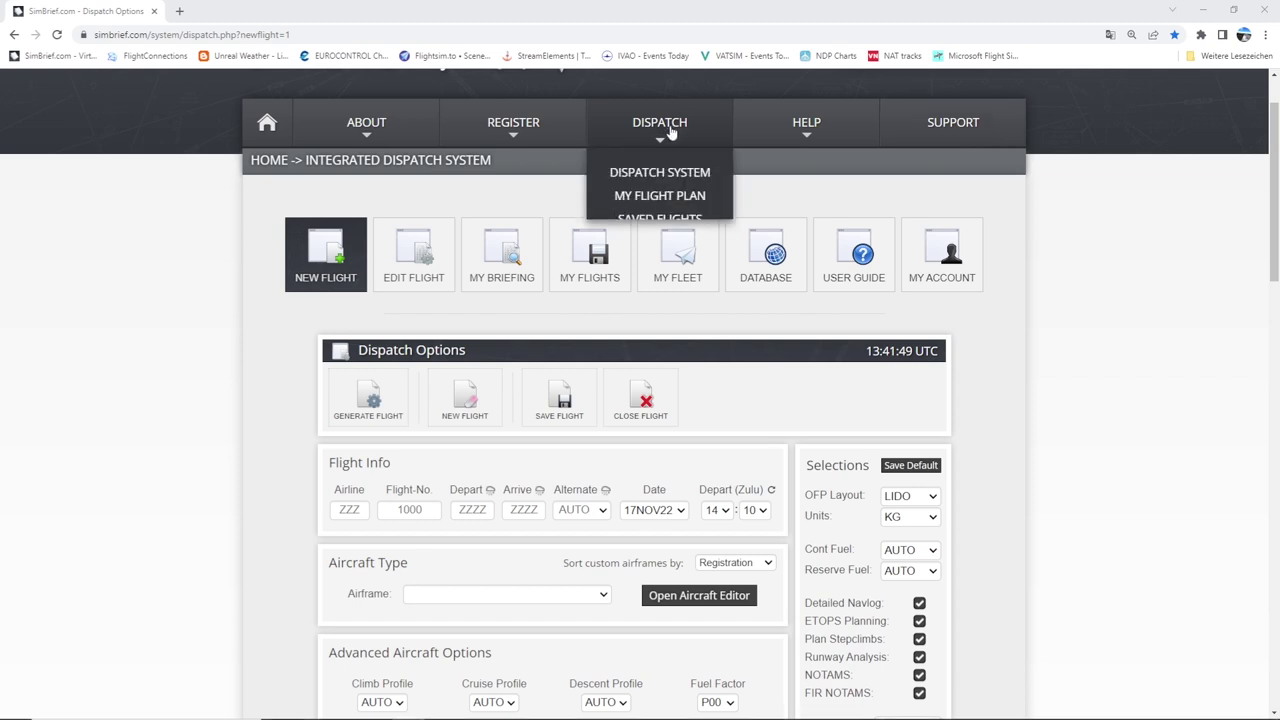
{"action": "left_click", "coordinate": [664, 202]}
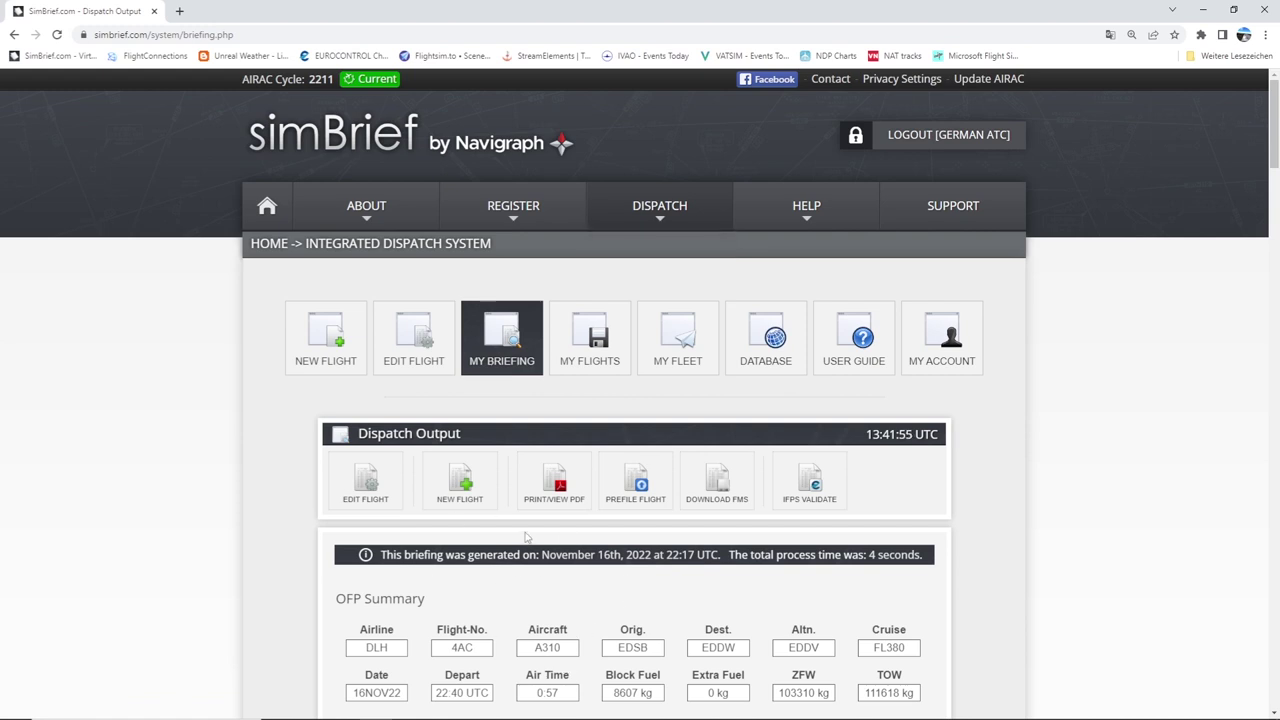
{"action": "left_click", "coordinate": [340, 346]}
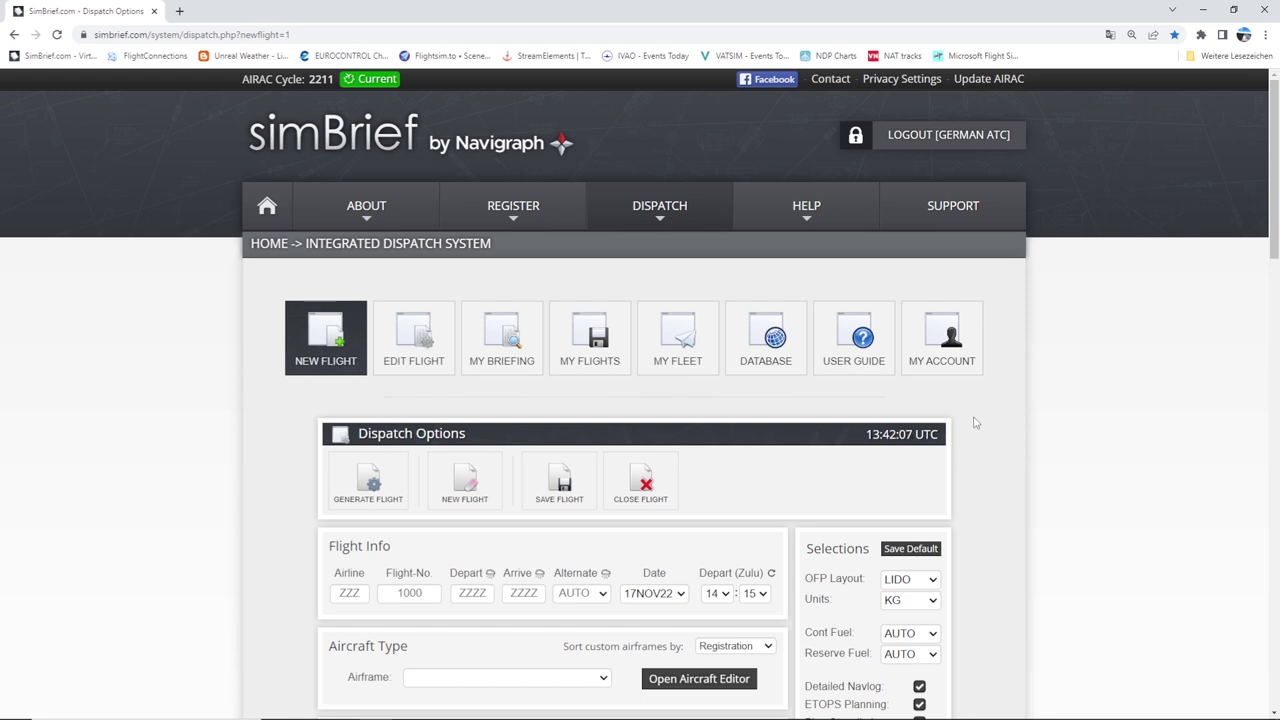
Set the airline to DLH and the flight number to 1146 in the flight info
{"action": "scroll", "coordinate": [975, 423], "scroll_direction": "down", "scroll_amount": 2}
{"action": "left_click", "coordinate": [350, 392]}
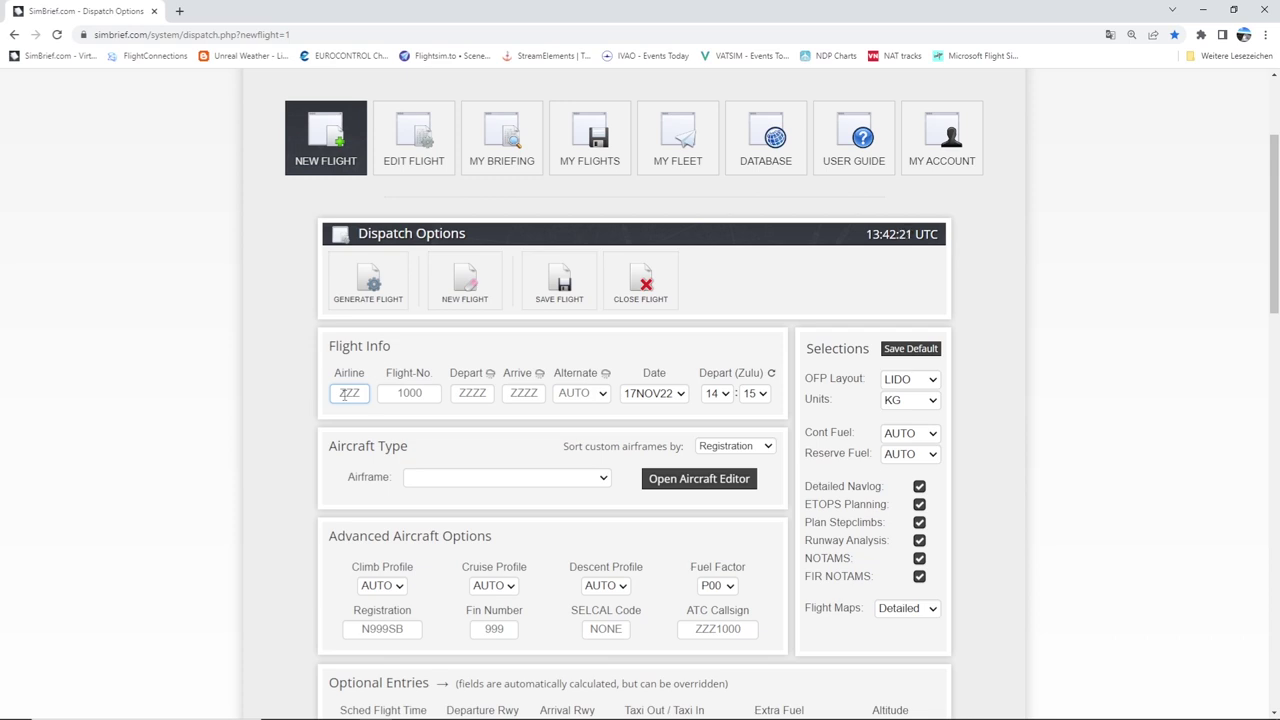
{"action": "left_click", "coordinate": [344, 394]}
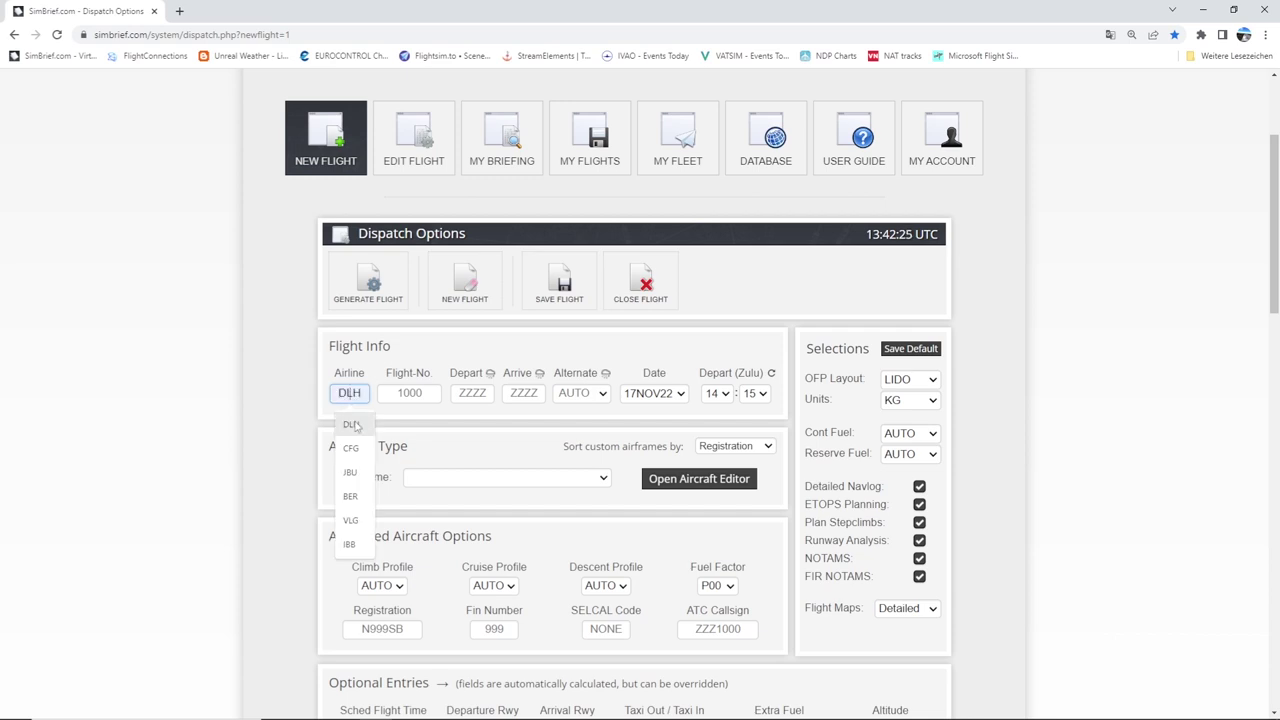
{"action": "left_click", "coordinate": [351, 424]}
{"action": "left_click", "coordinate": [410, 394]}
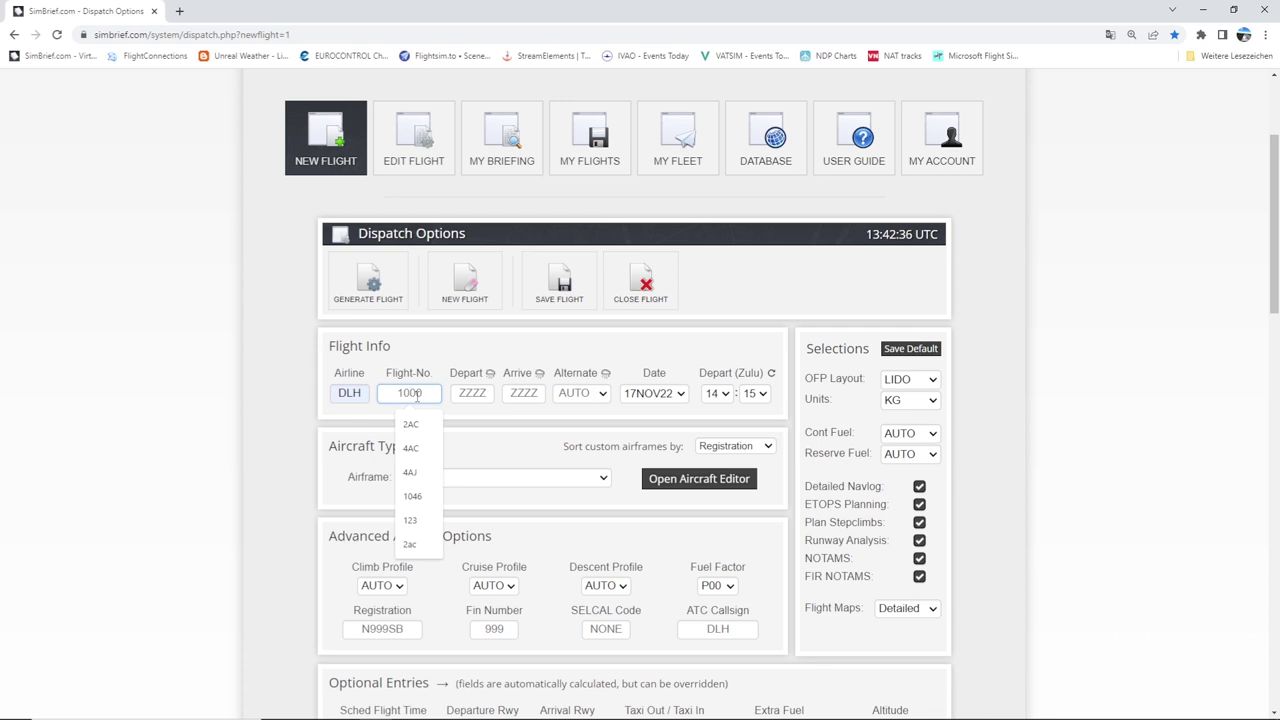
{"action": "type", "text": "1146"}
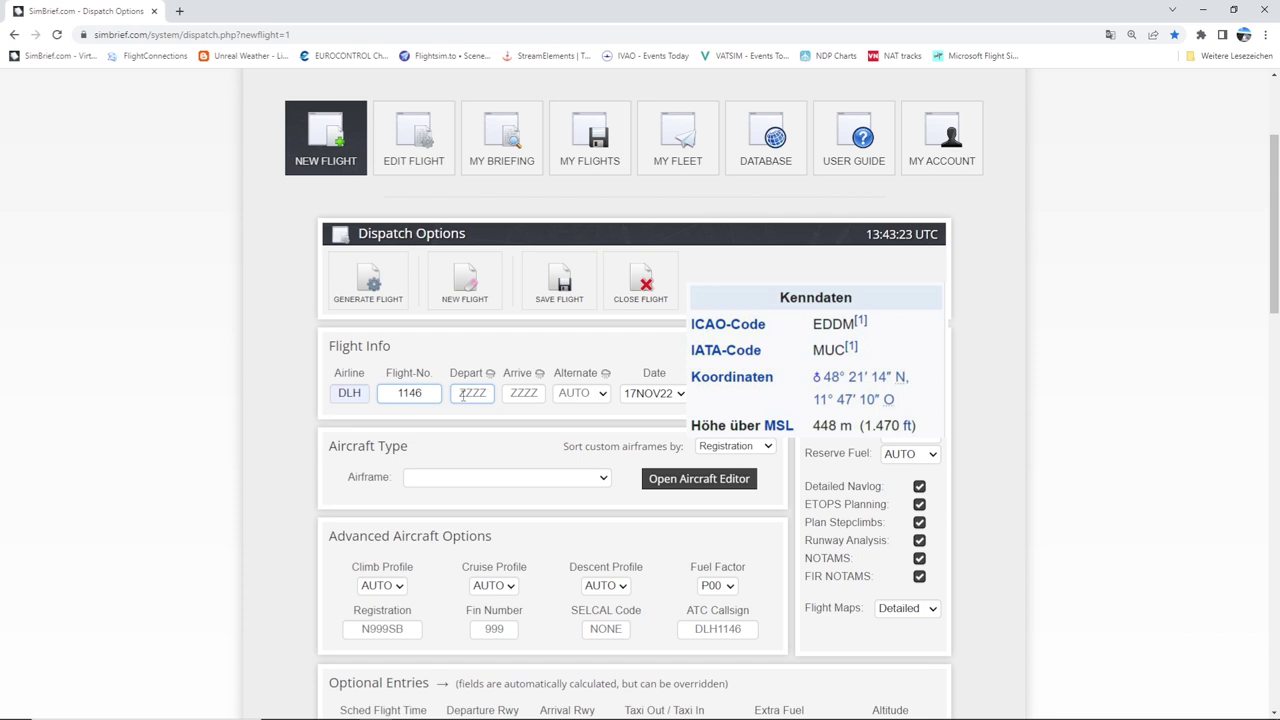
Set the departure airport to EDDM and the arrival airport to EDDH
{"action": "left_click", "coordinate": [463, 396]}
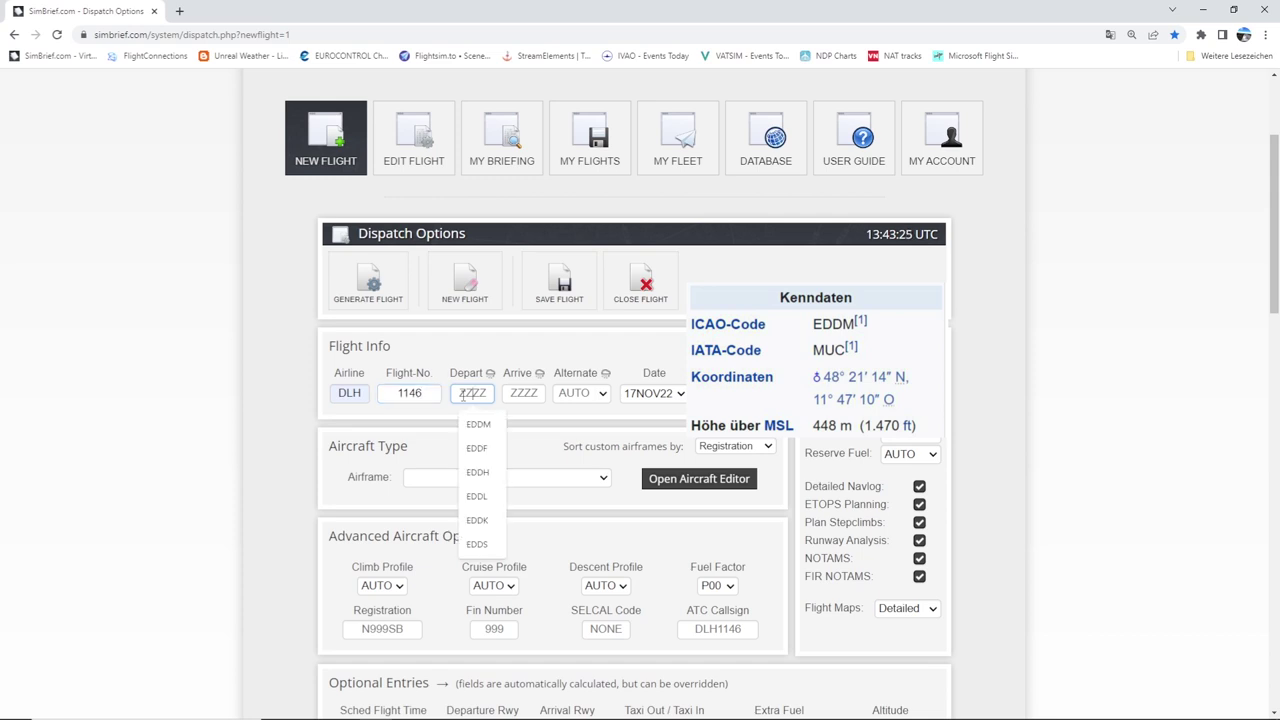
{"action": "left_click", "coordinate": [479, 425]}
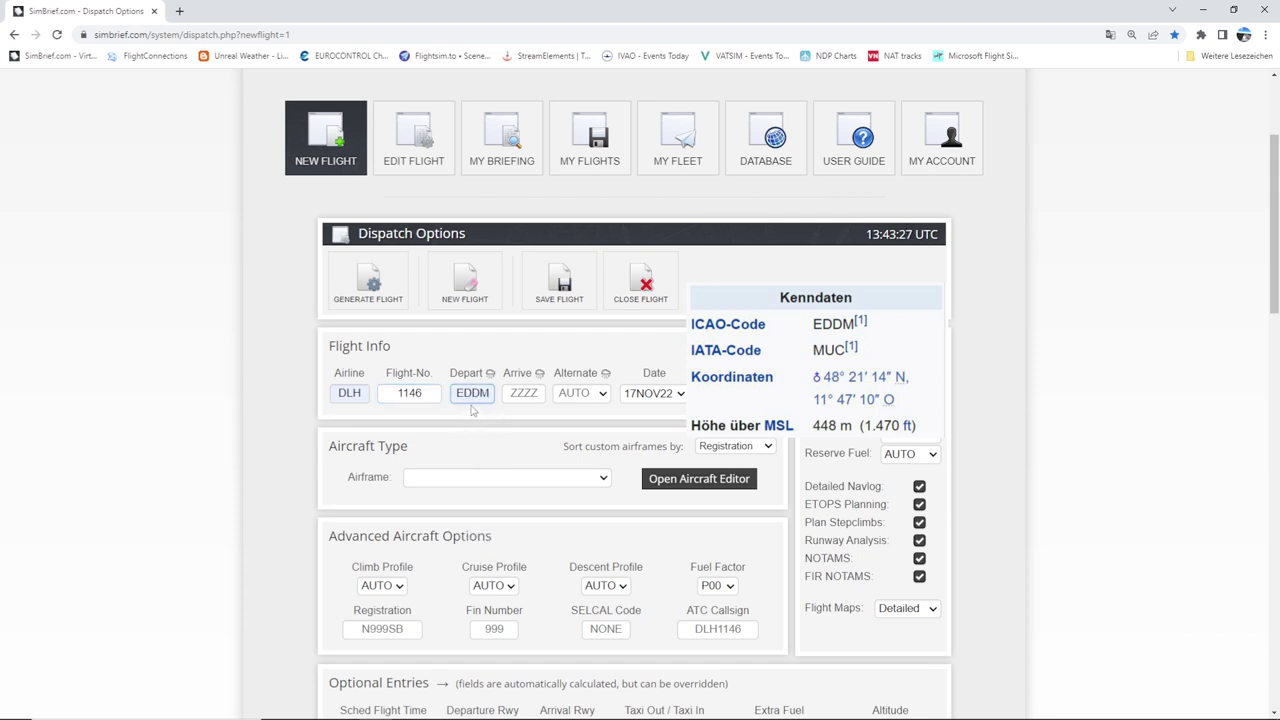
{"action": "left_click", "coordinate": [526, 396]}
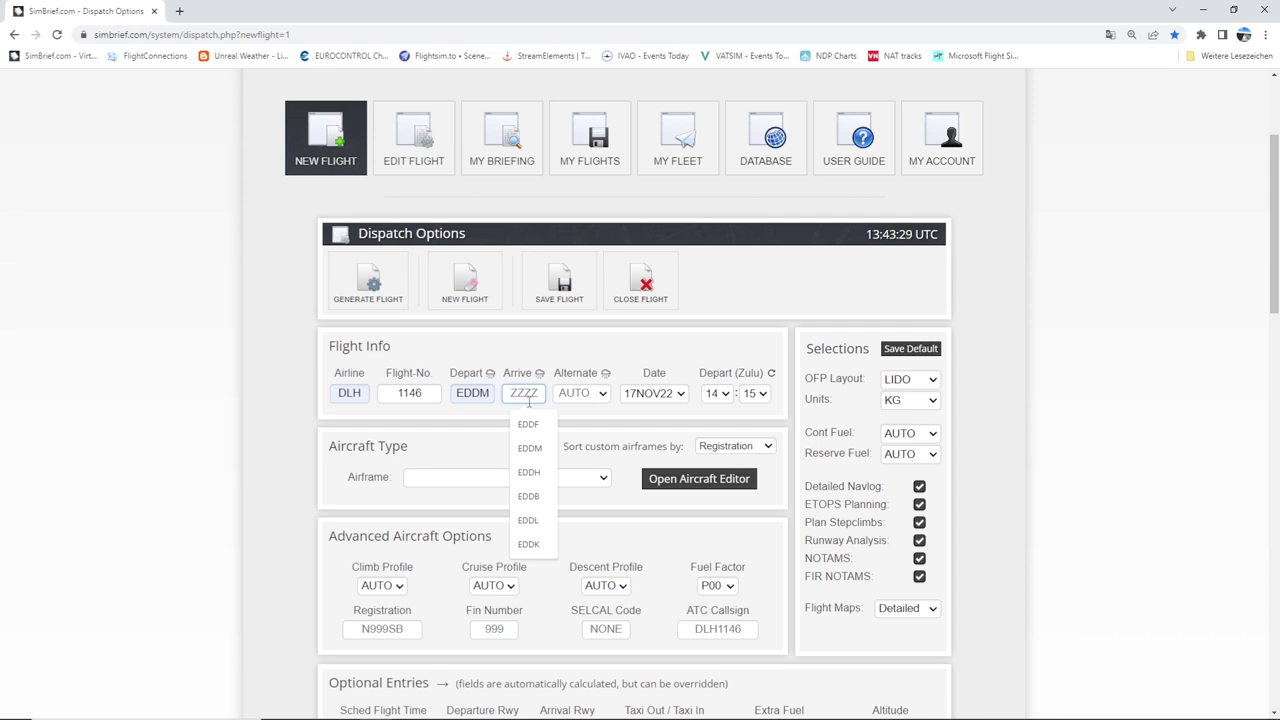
{"action": "left_click", "coordinate": [538, 474]}
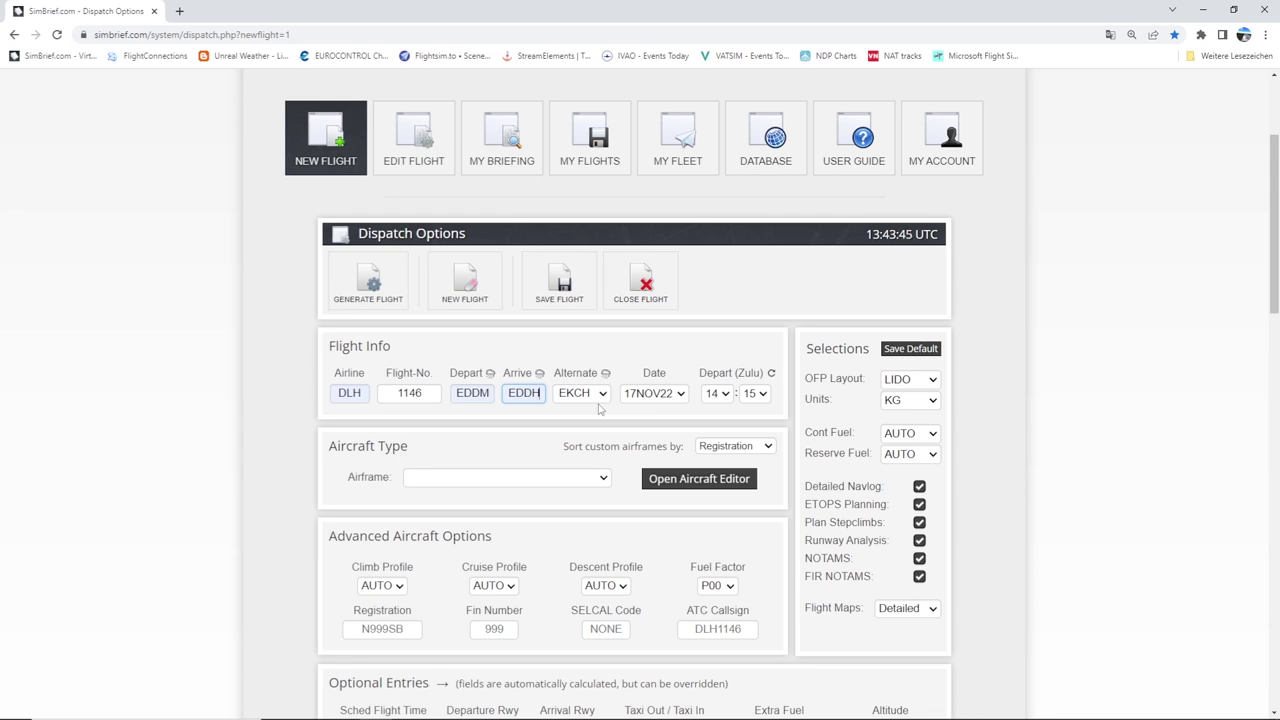
Replace the suggested alternate airport with EDDV
{"action": "key", "text": "Tab"}
{"action": "left_click_drag", "start_coordinate": [591, 396], "coordinate": [570, 398]}
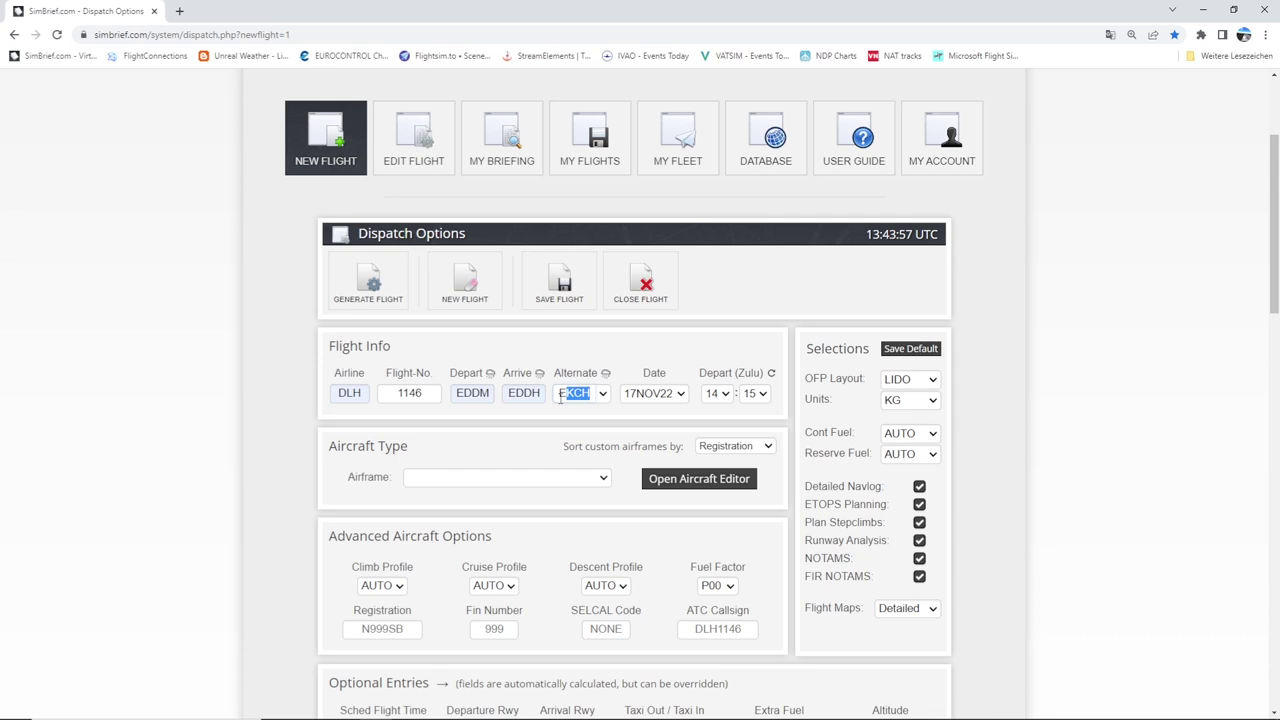
{"action": "type", "text": "DD"}
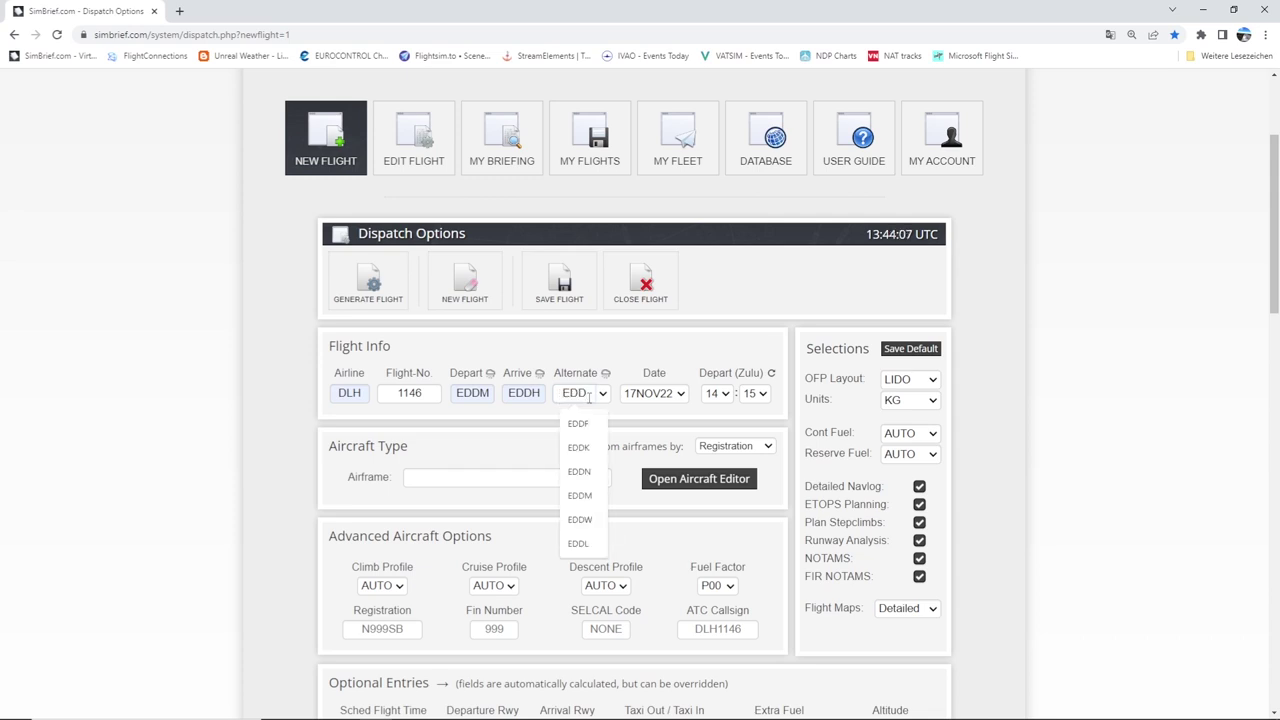
{"action": "type", "text": "V"}
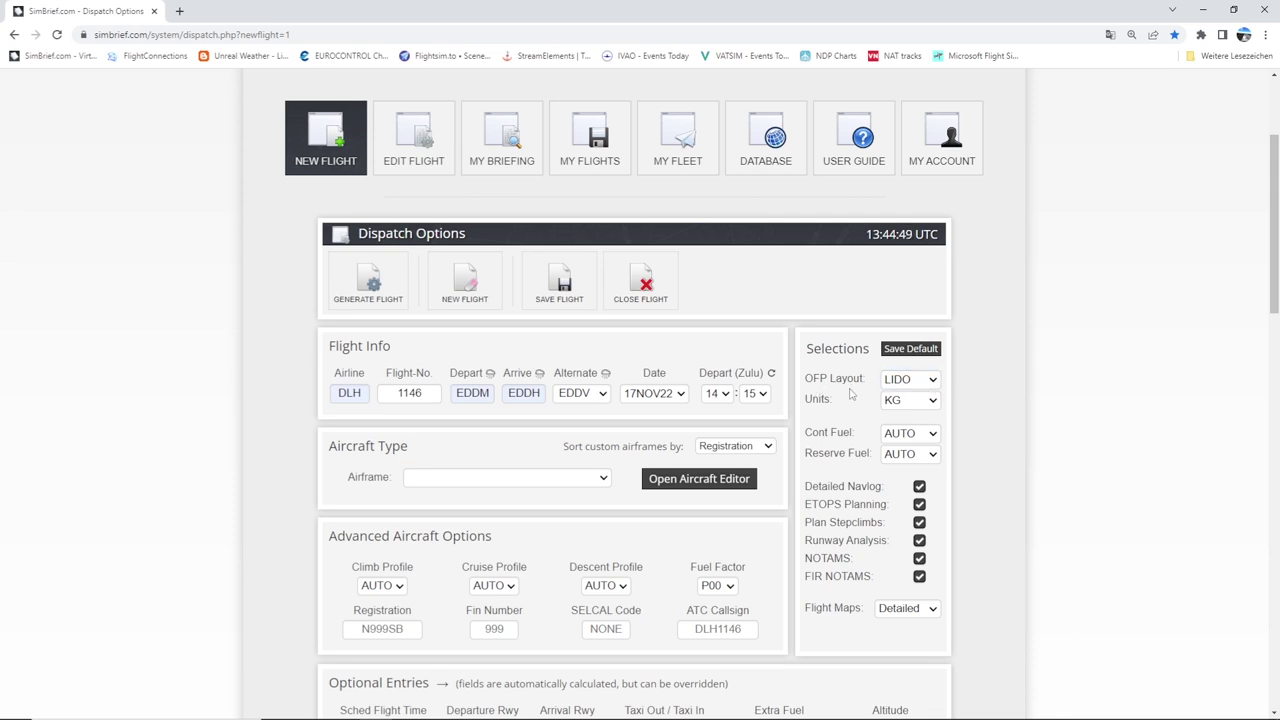
Check the available OFP layouts while keeping LIDO, and select KG as the units
{"action": "left_click", "coordinate": [936, 381]}
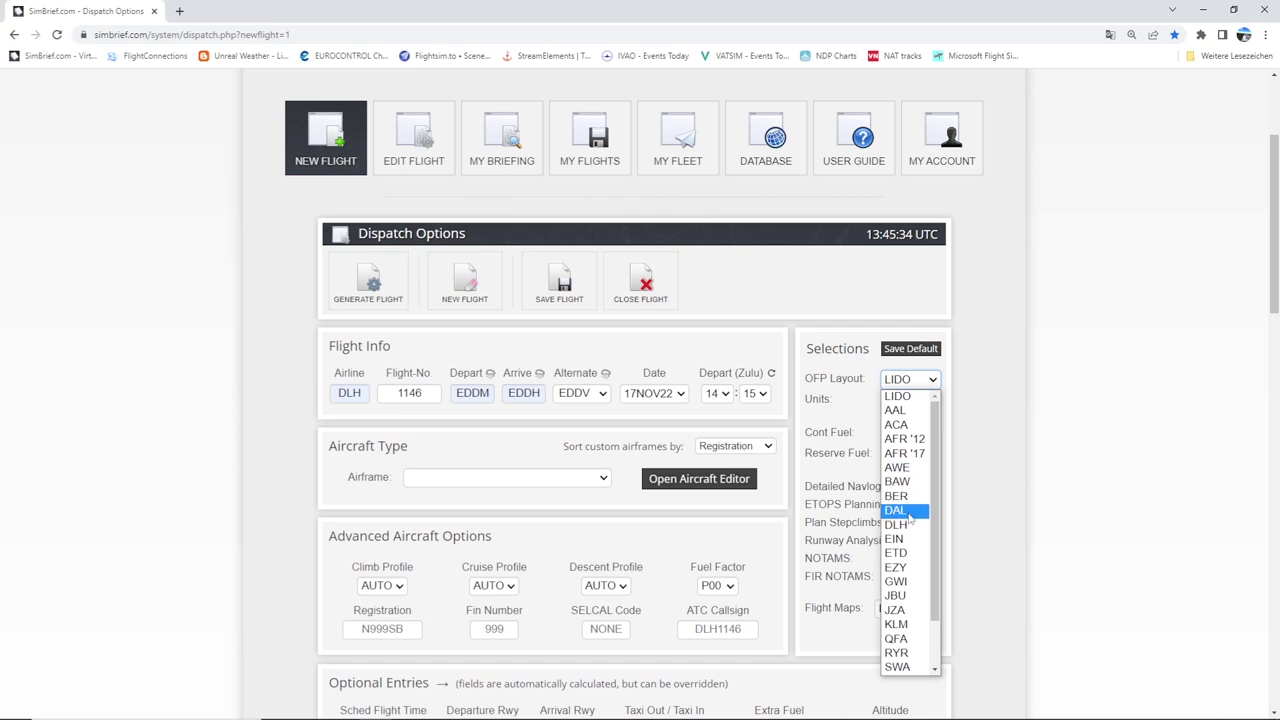
{"action": "left_click", "coordinate": [932, 382]}
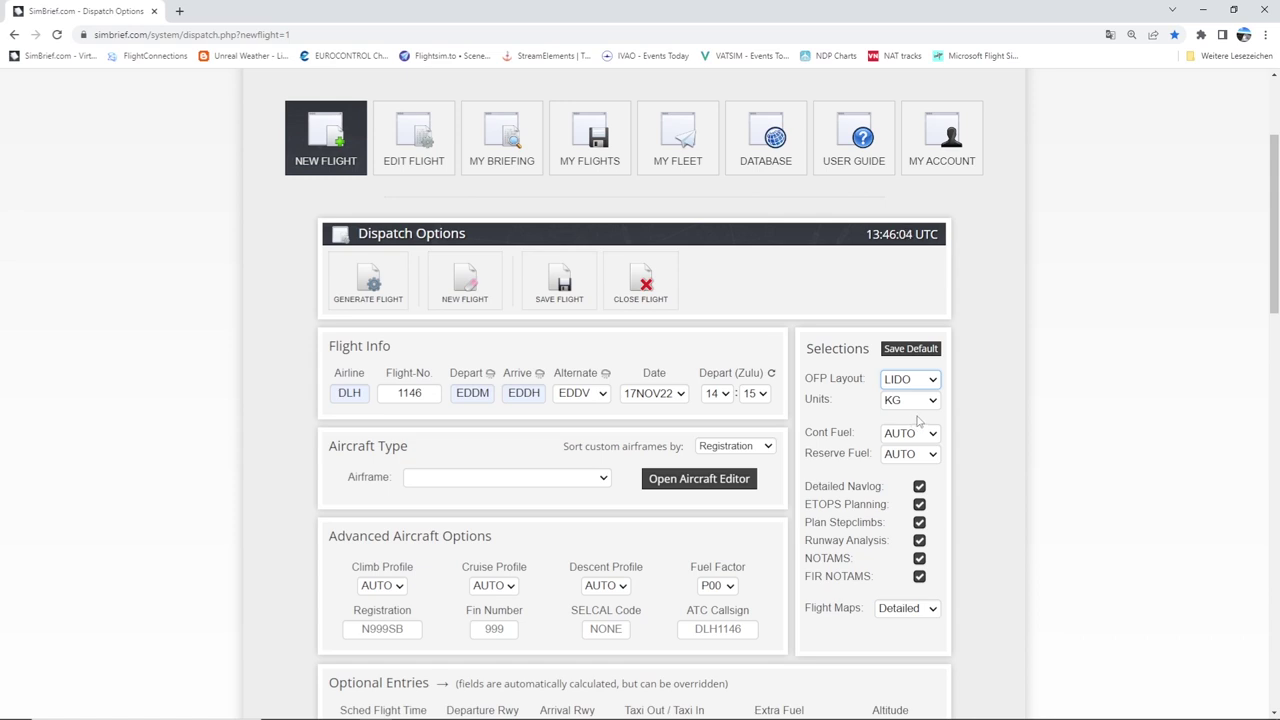
{"action": "left_click", "coordinate": [918, 404]}
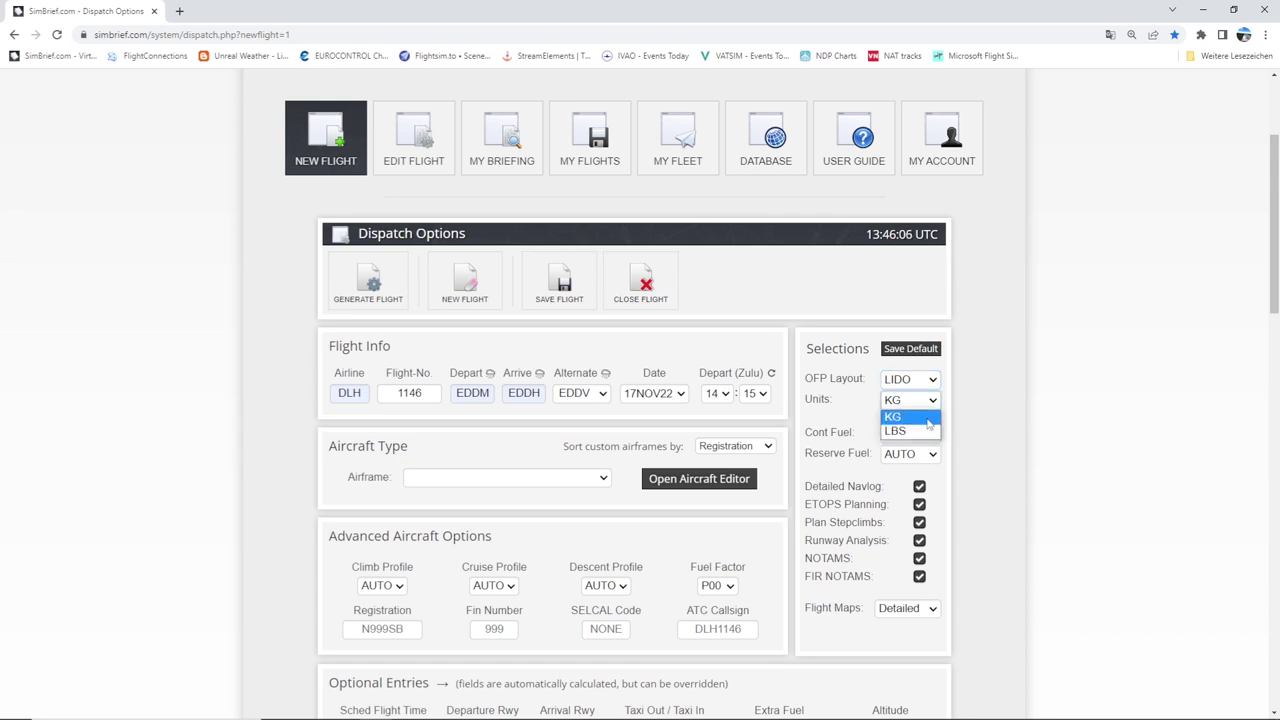
{"action": "left_click", "coordinate": [920, 418]}
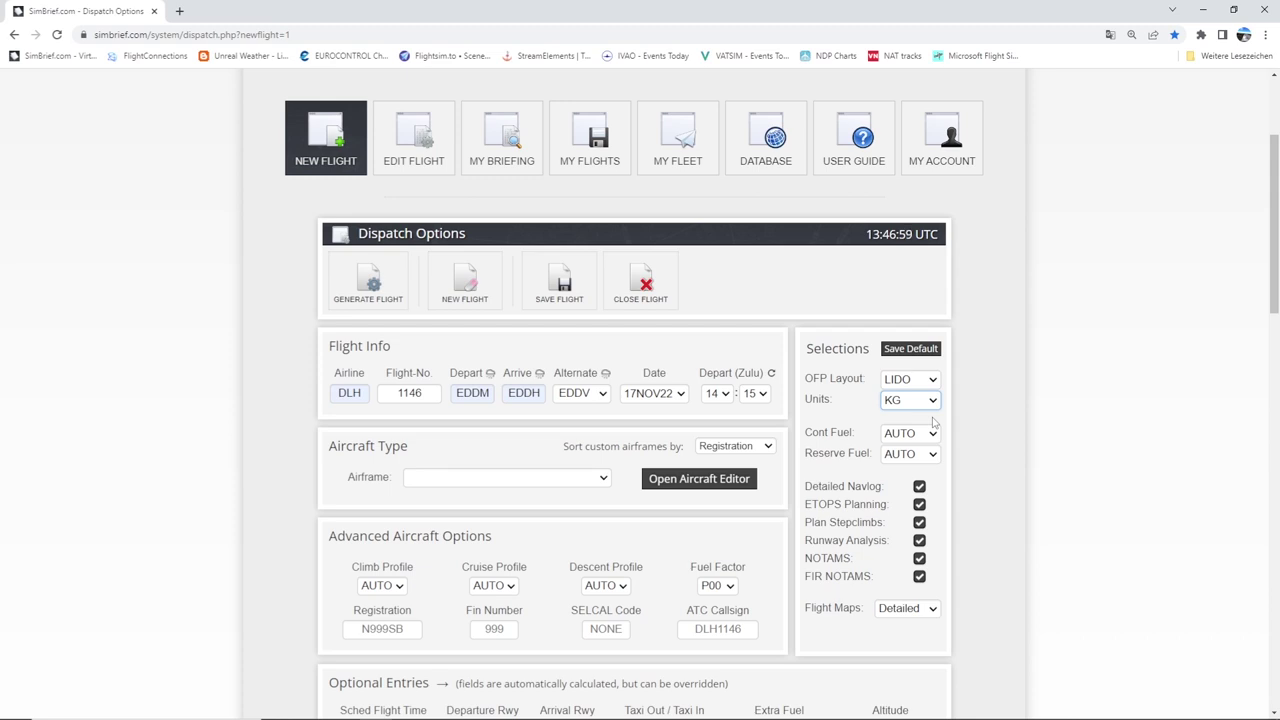
Set the contingency fuel to EASA, answer the enroute alternate question, and set the reserve fuel to 30 MIN
{"action": "left_click", "coordinate": [926, 433]}
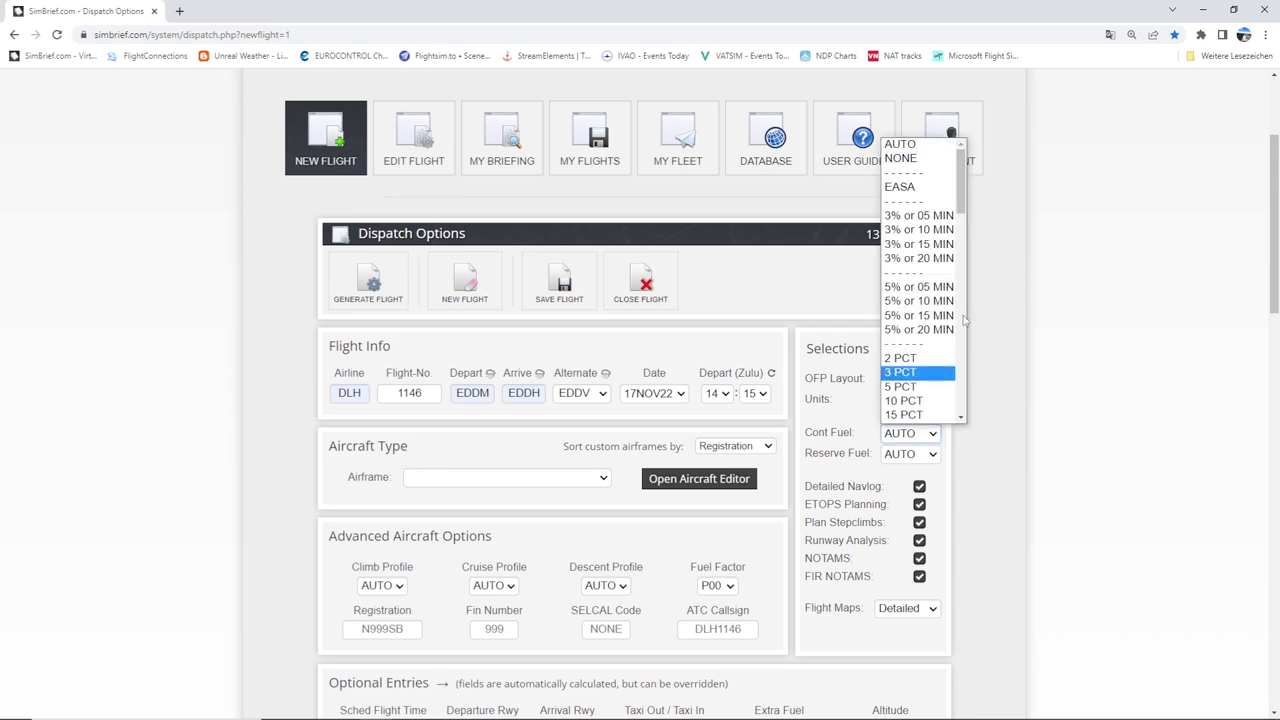
{"action": "left_click", "coordinate": [905, 187]}
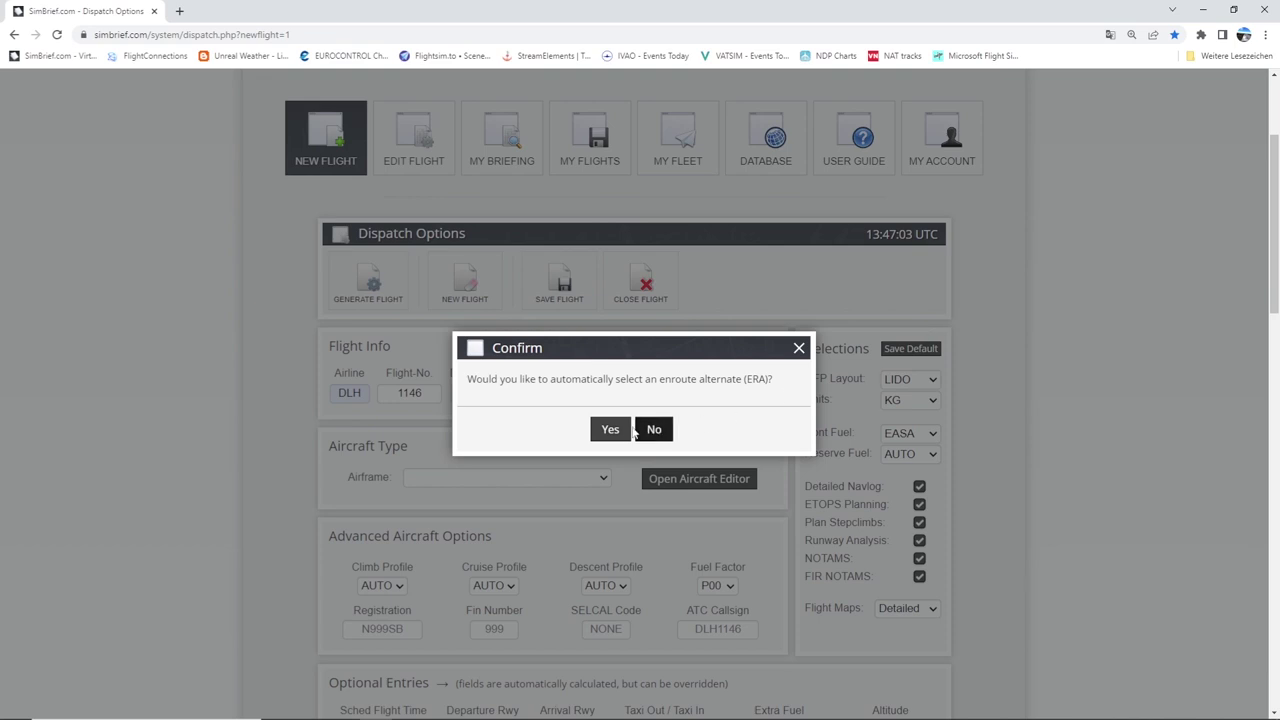
{"action": "left_click", "coordinate": [631, 428]}
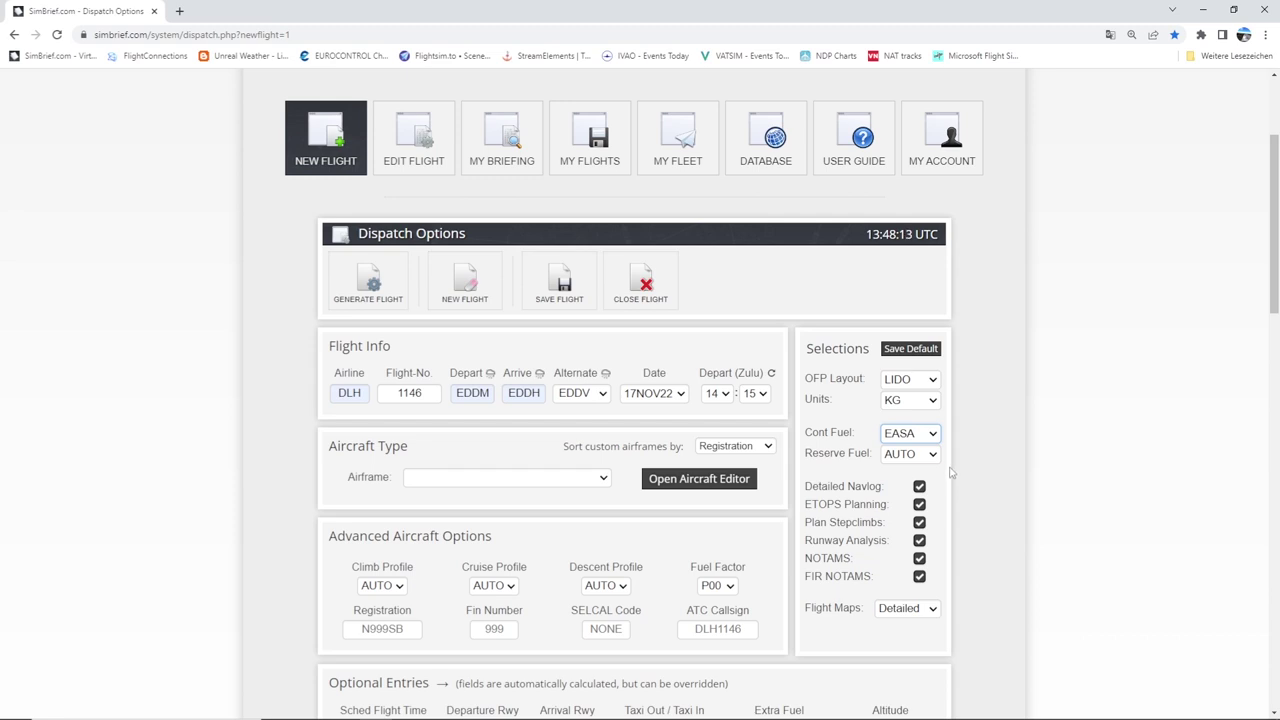
{"action": "left_click", "coordinate": [928, 455]}
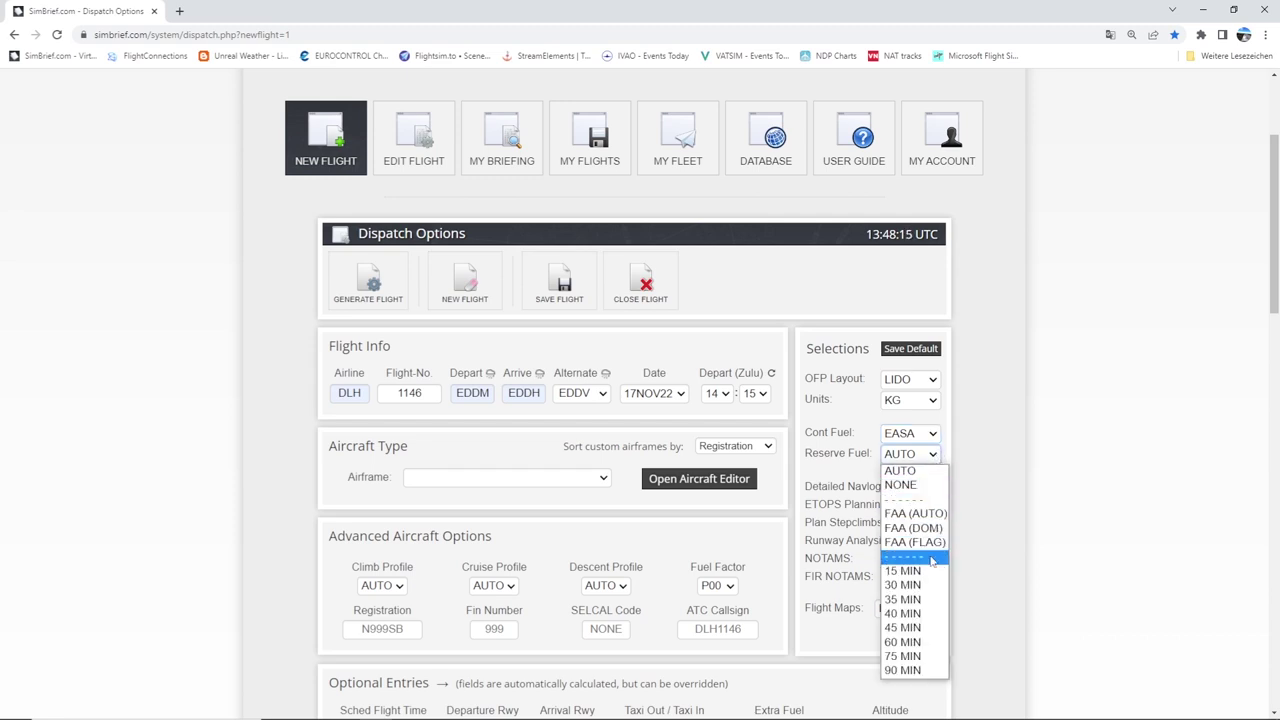
{"action": "left_click", "coordinate": [924, 587]}
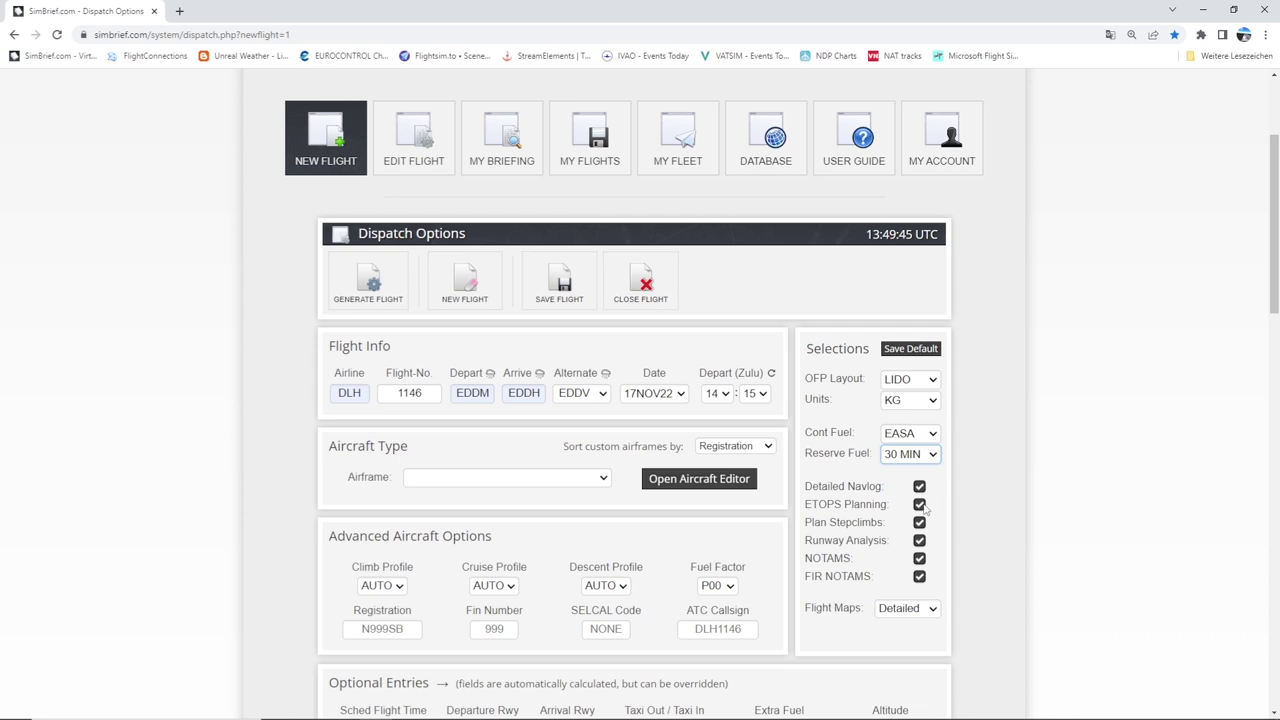
Turn off ETOPS planning and step climb planning for the flight
{"action": "left_click", "coordinate": [919, 505]}
{"action": "scroll", "coordinate": [951, 516], "scroll_direction": "down", "scroll_amount": 1}
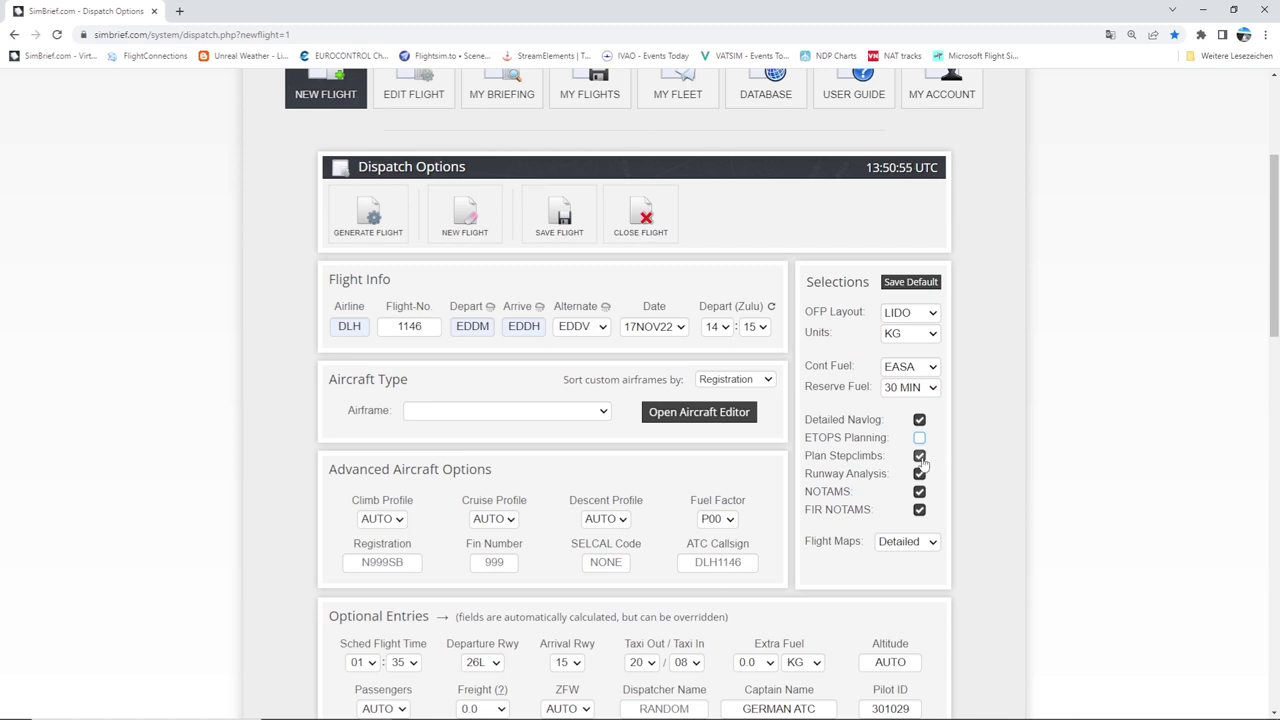
{"action": "left_click", "coordinate": [920, 457]}
Select Detailed flight maps and save the current selections as the default
{"action": "left_click", "coordinate": [905, 543]}
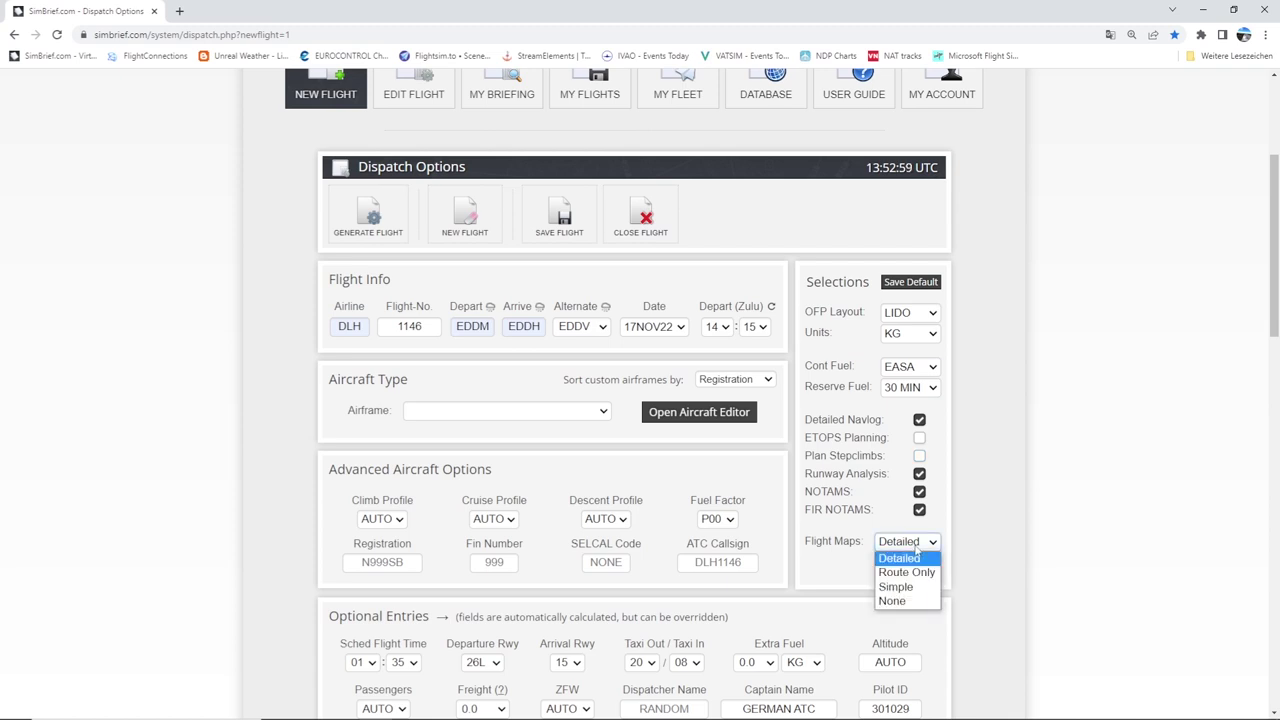
{"action": "left_click", "coordinate": [909, 557]}
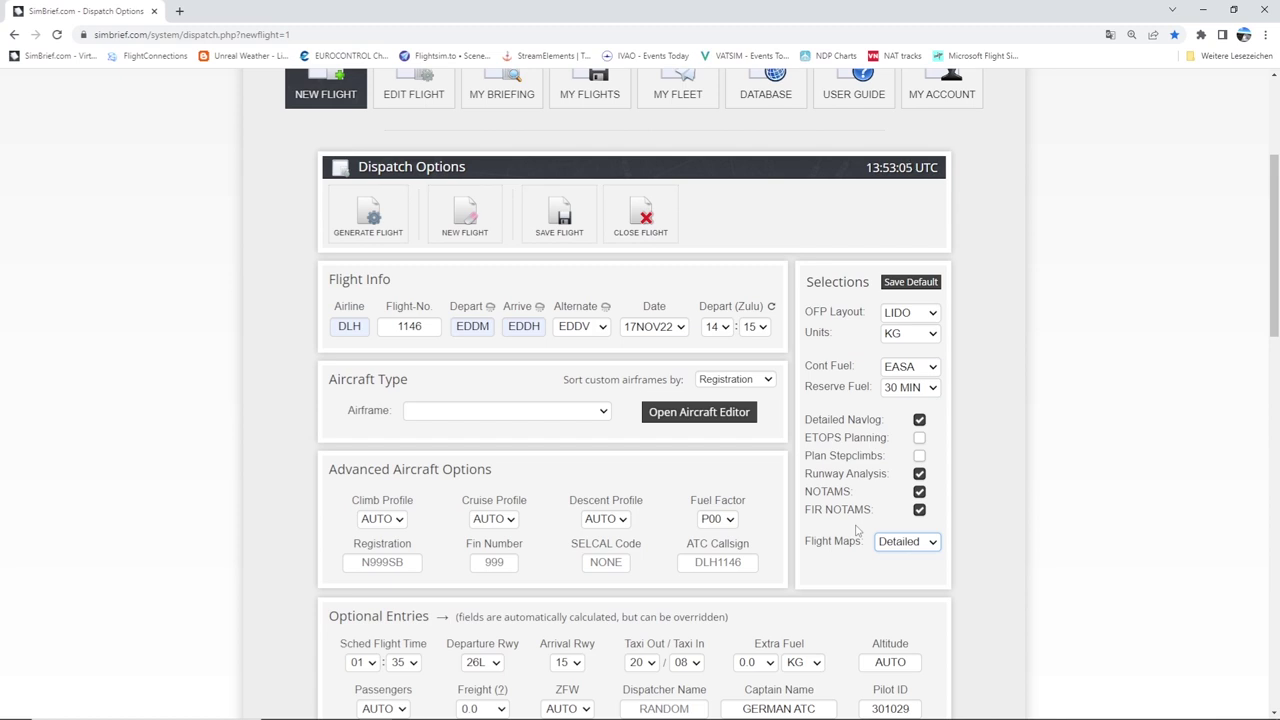
{"action": "left_click", "coordinate": [920, 287]}
Select the G-FENX Fenix A320 airframe and look through the other available airframes without changing it
{"action": "left_click", "coordinate": [535, 420]}
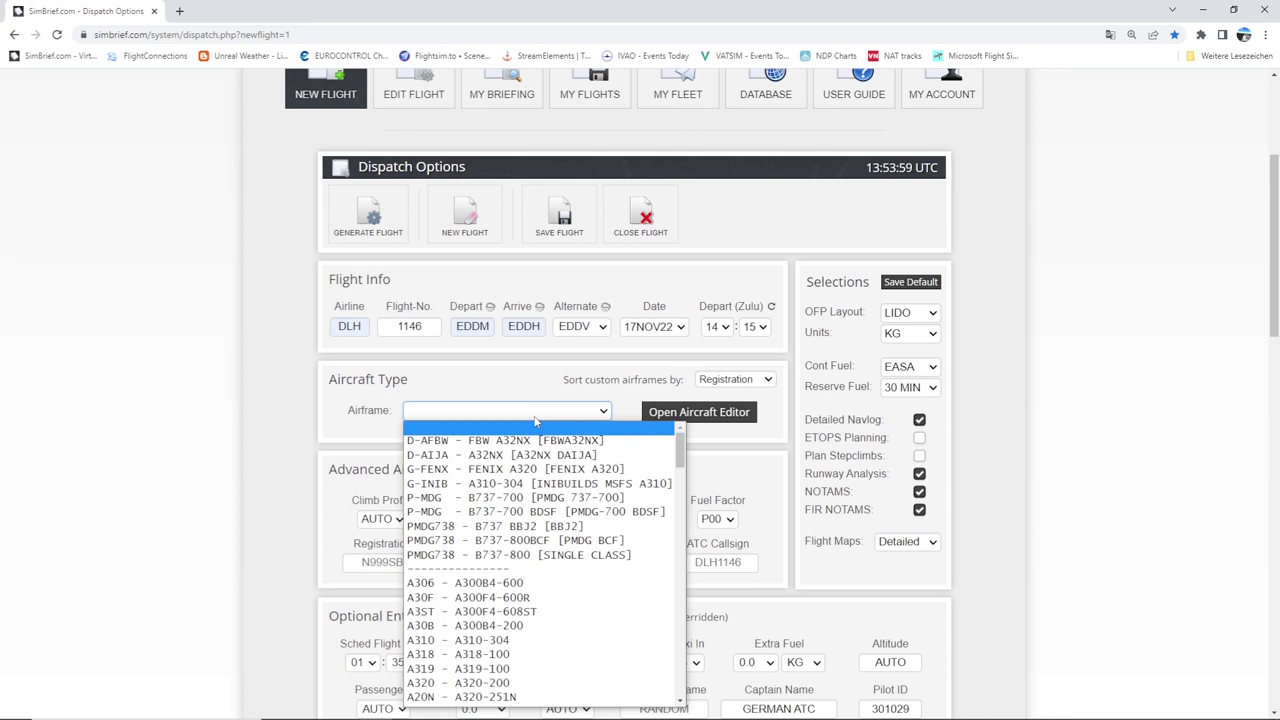
{"action": "left_click", "coordinate": [507, 469]}
{"action": "left_click", "coordinate": [555, 410]}
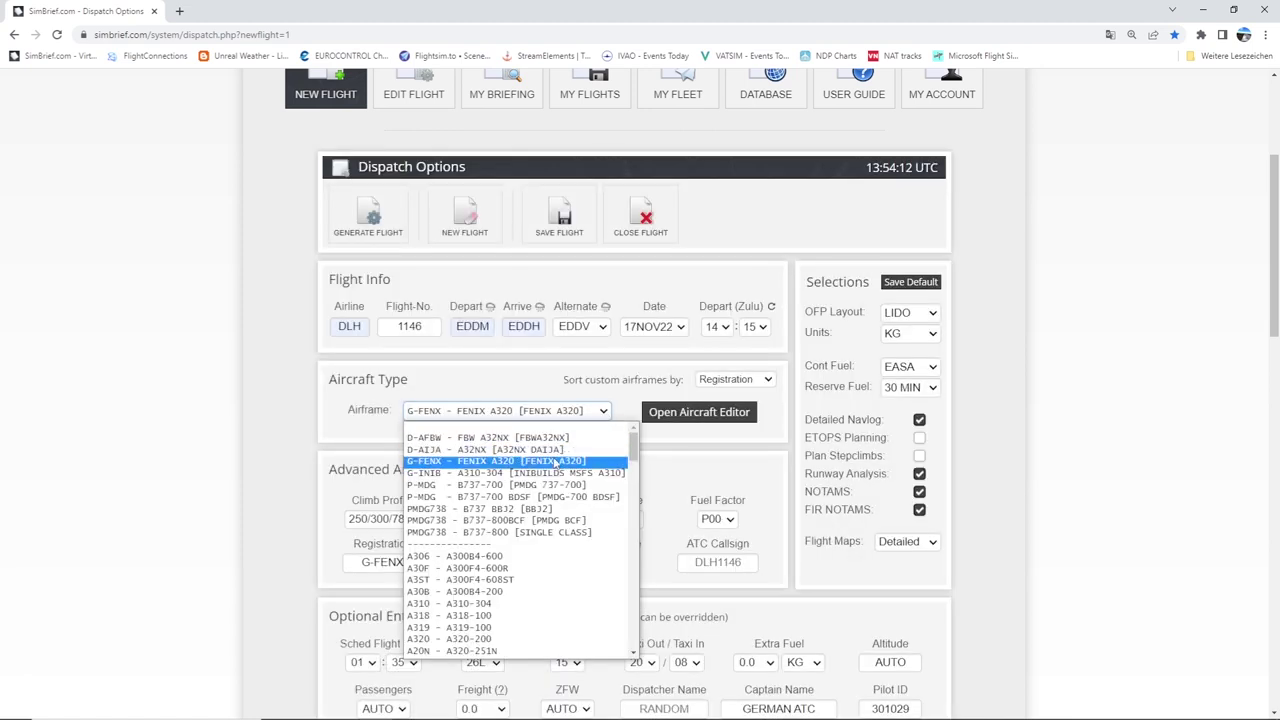
{"action": "scroll", "coordinate": [475, 577], "scroll_direction": "down", "scroll_amount": 2}
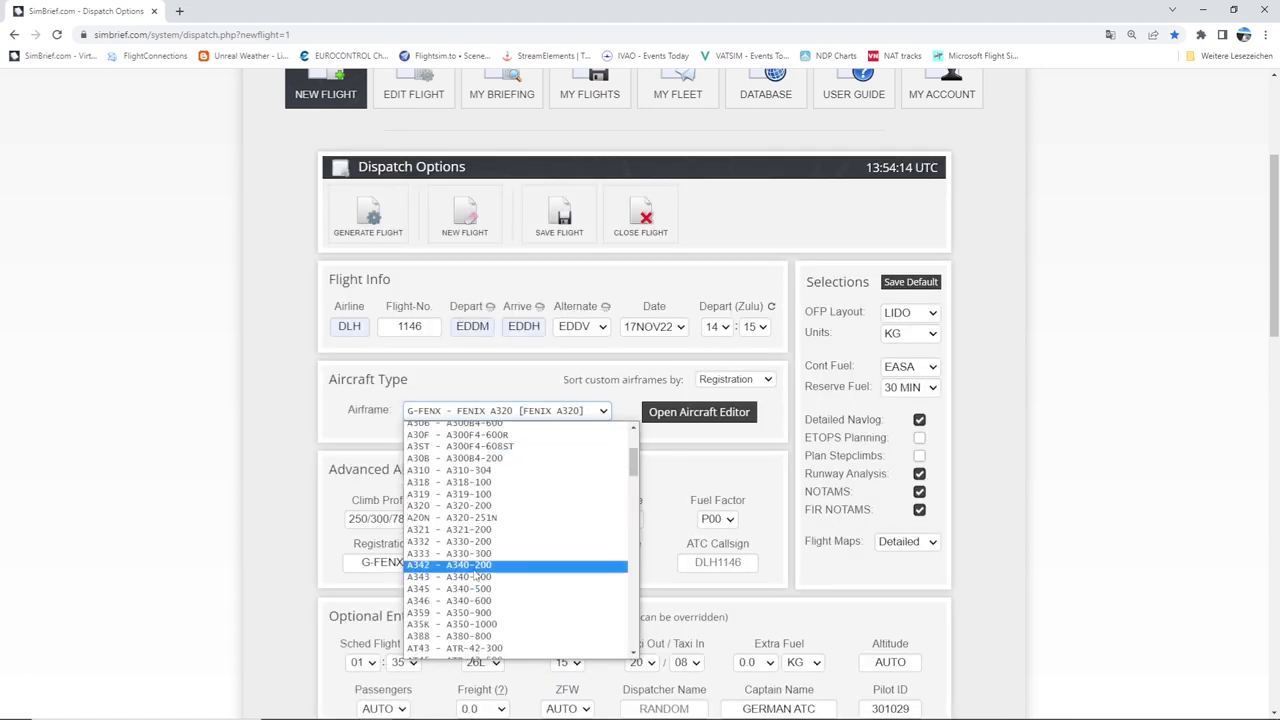
{"action": "scroll", "coordinate": [498, 525], "scroll_direction": "up", "scroll_amount": 3}
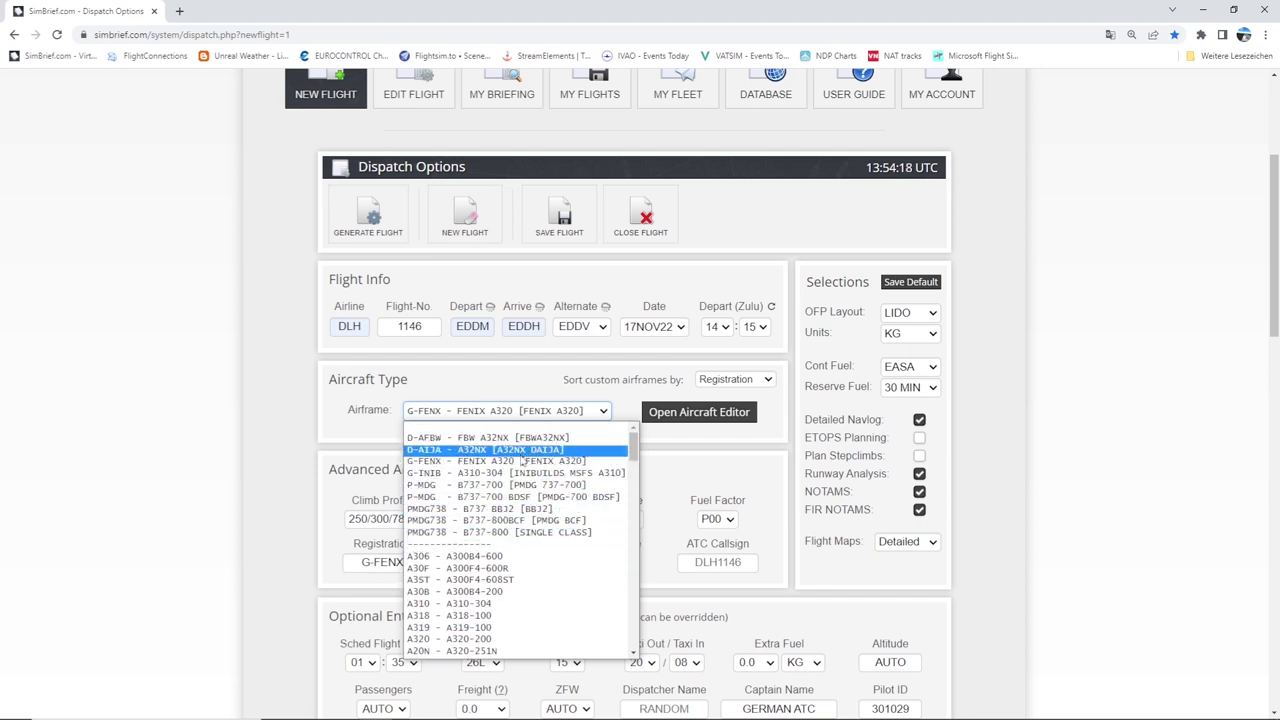
{"action": "left_click", "coordinate": [612, 416]}
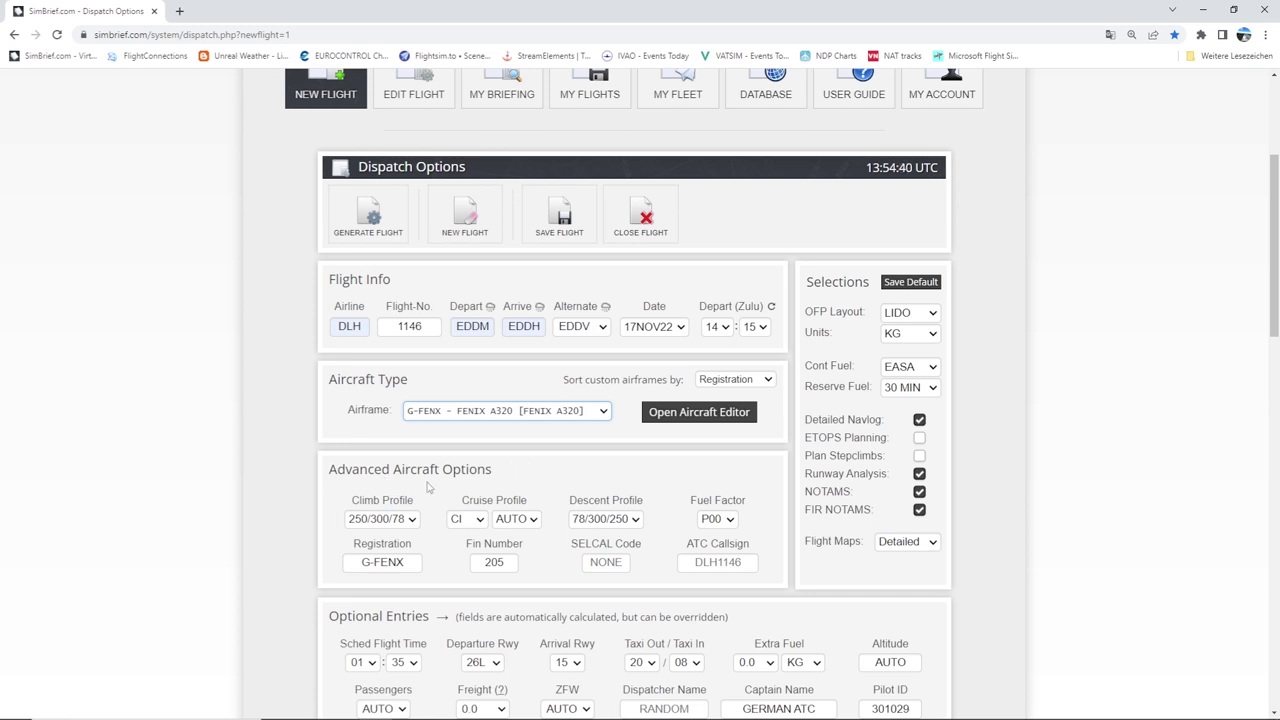
Look through the available cruise profile options for the aircraft
{"action": "scroll", "coordinate": [462, 495], "scroll_direction": "down", "scroll_amount": 1}
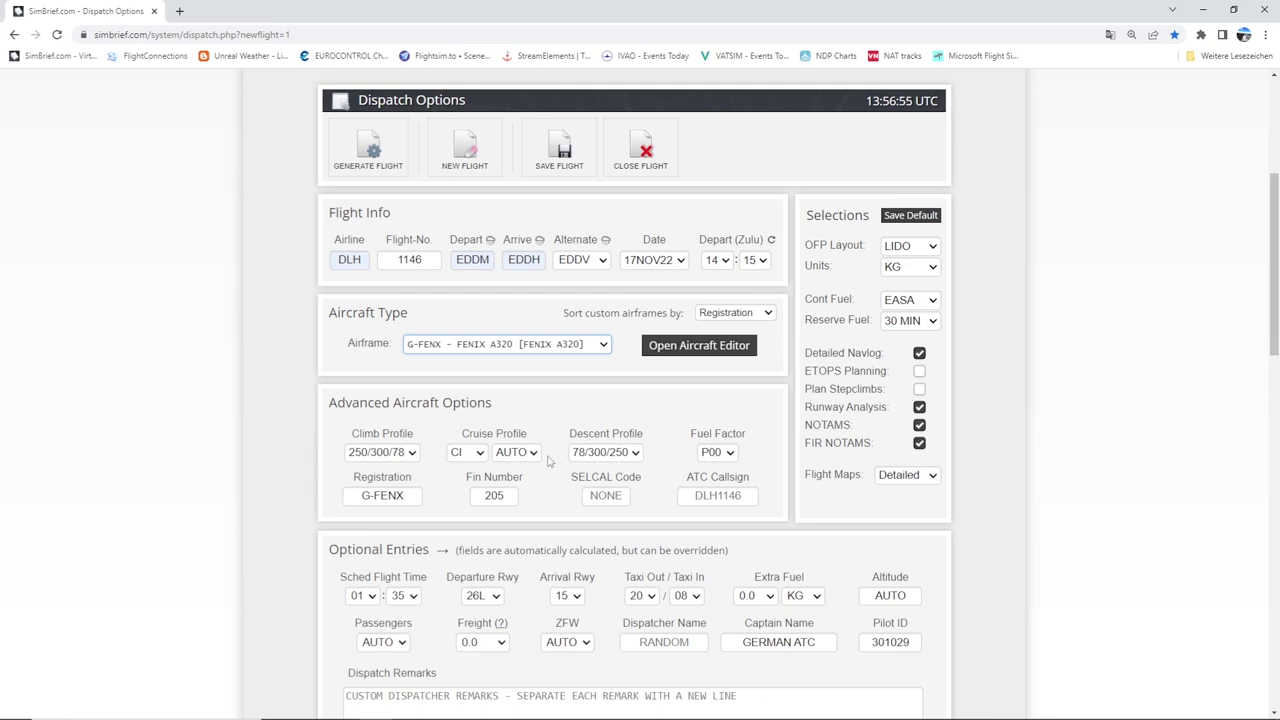
{"action": "left_click", "coordinate": [476, 455]}
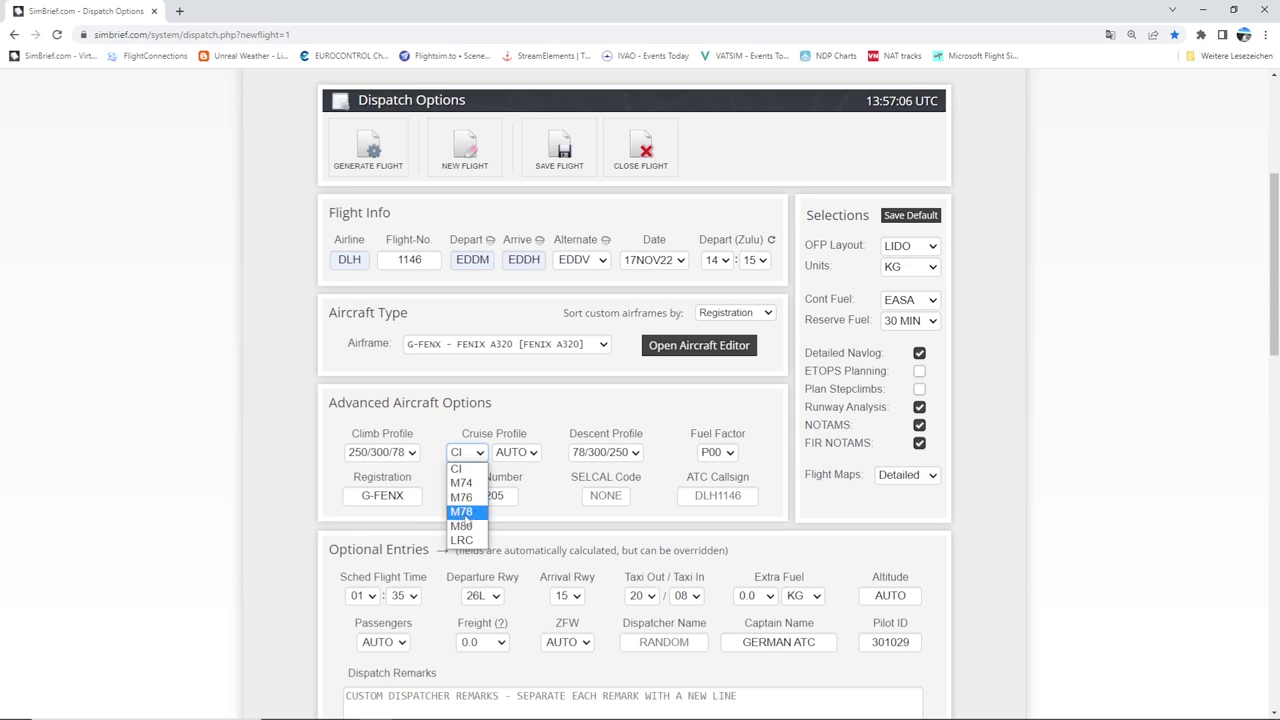
{"action": "left_click", "coordinate": [540, 479]}
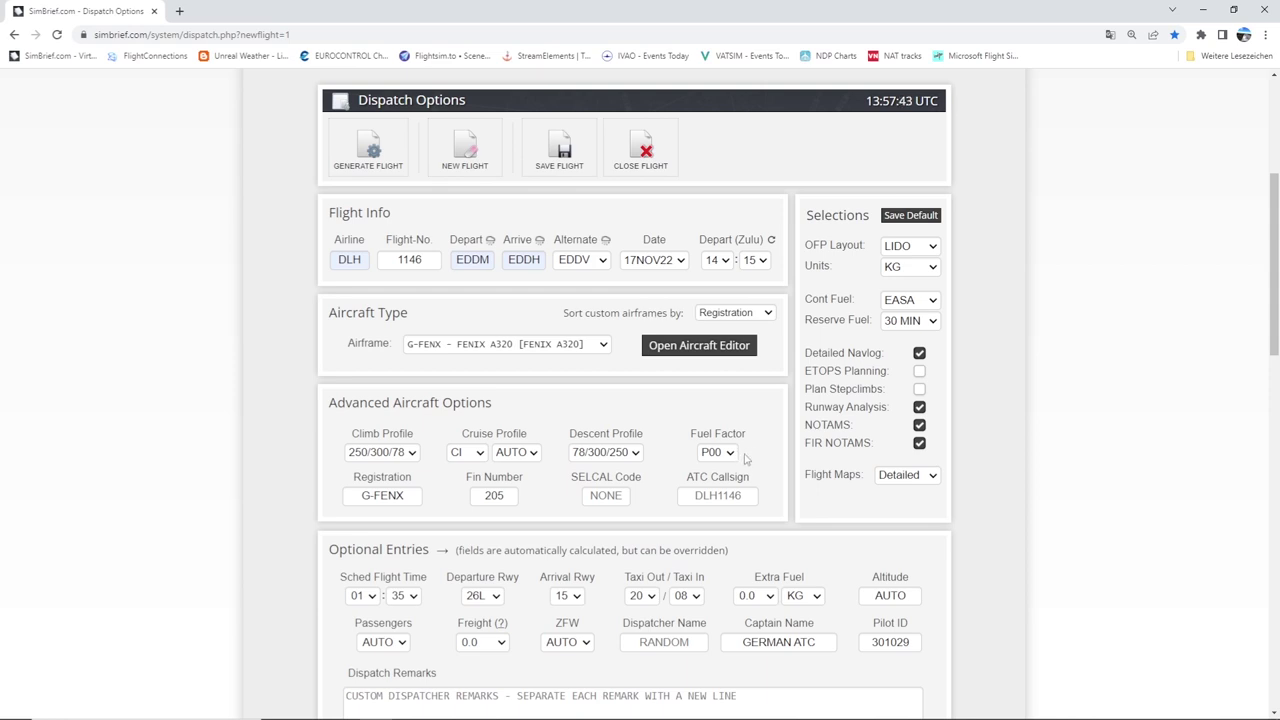
Try a fuel factor of P10, look through the other factors, and set it back to P00
{"action": "left_click", "coordinate": [730, 453]}
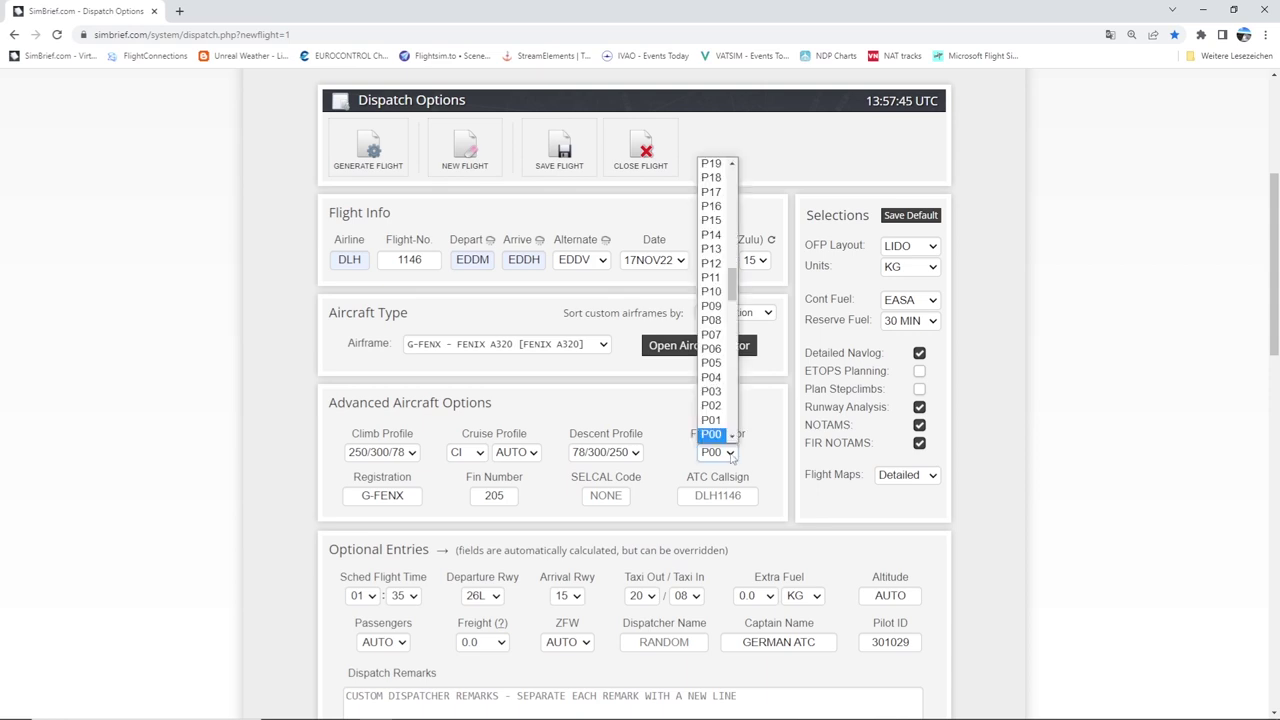
{"action": "left_click", "coordinate": [726, 296]}
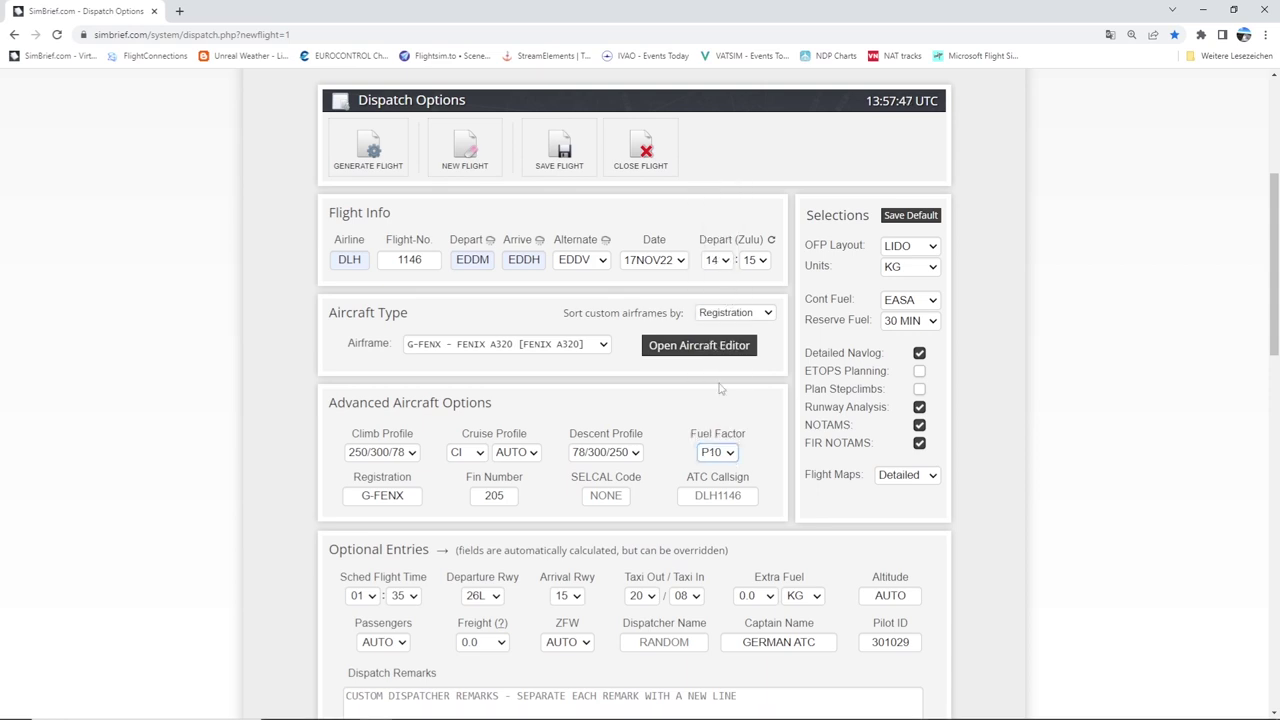
{"action": "left_click", "coordinate": [734, 455]}
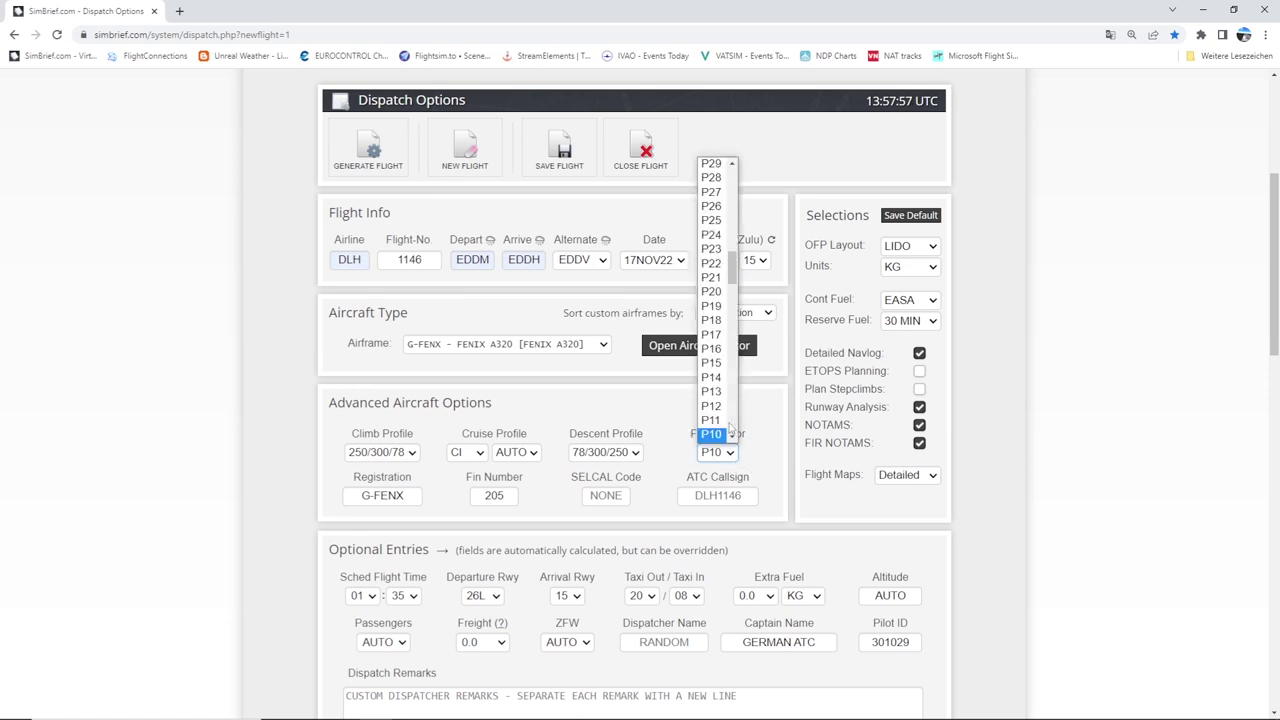
{"action": "scroll", "coordinate": [729, 427], "scroll_direction": "down", "scroll_amount": 3}
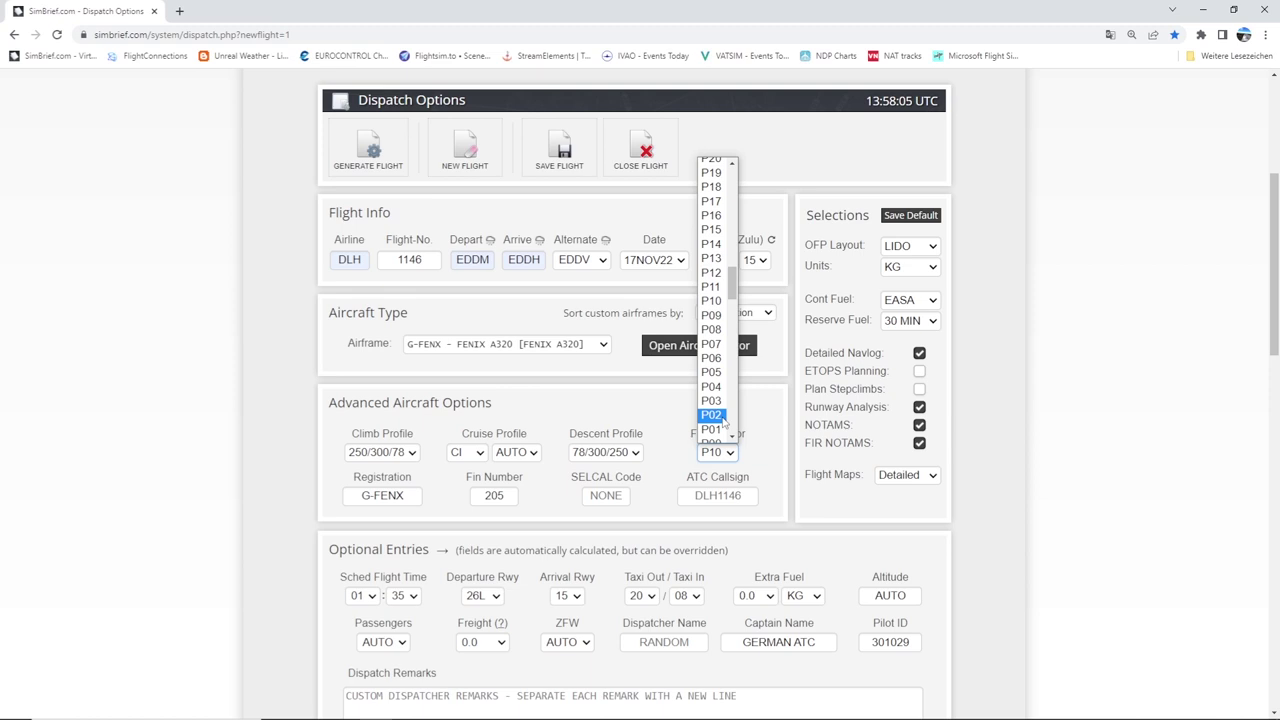
{"action": "scroll", "coordinate": [724, 424], "scroll_direction": "down", "scroll_amount": 5}
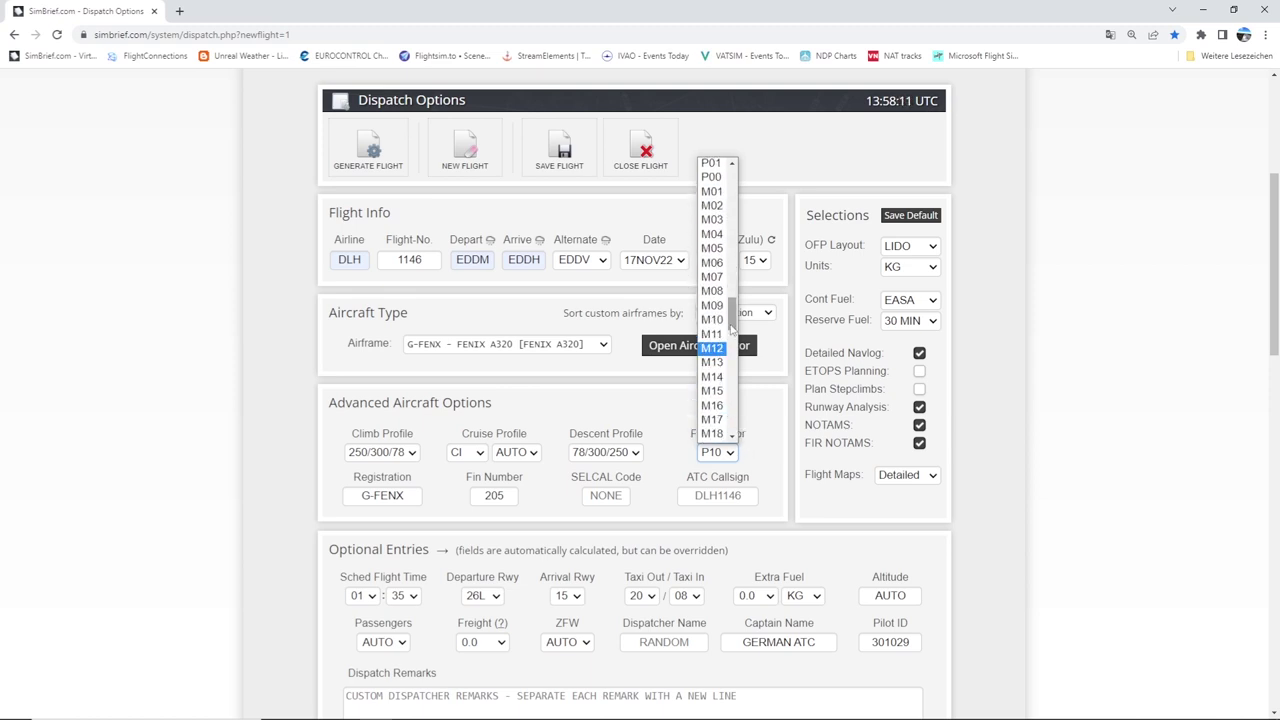
{"action": "left_click", "coordinate": [726, 180]}
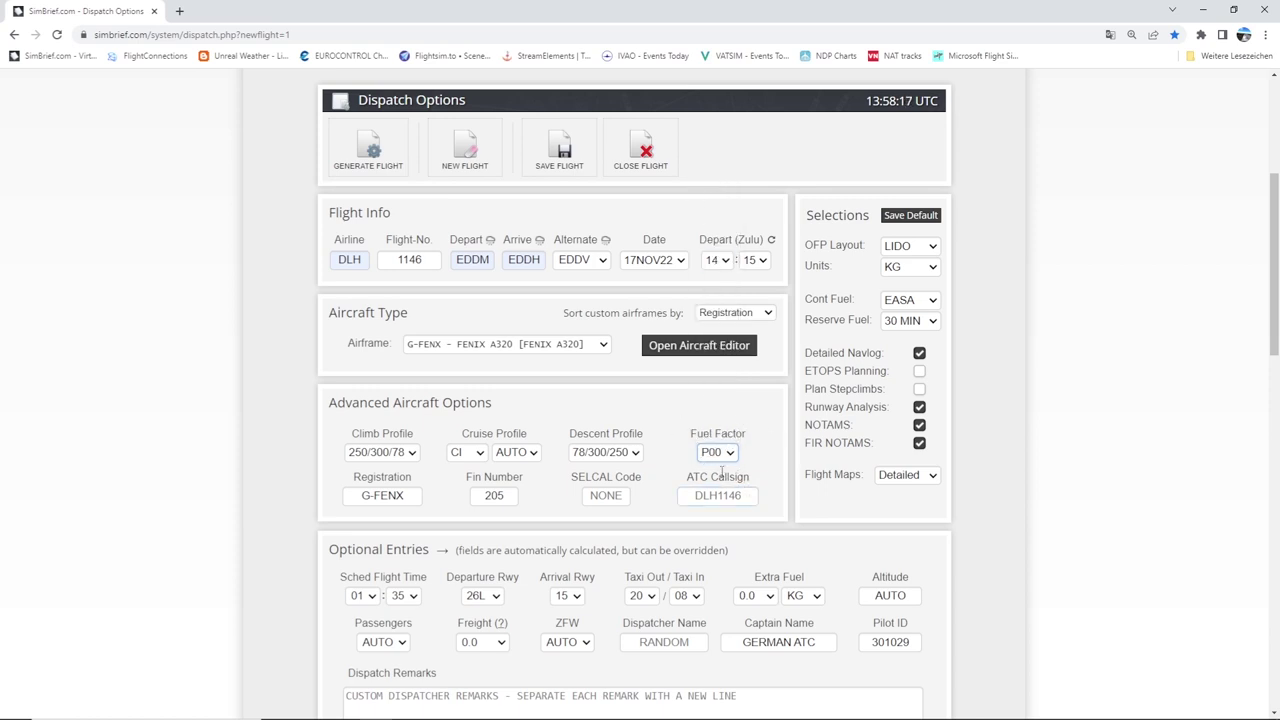
Replace the aircraft registration with D-AIZI
{"action": "left_click_drag", "start_coordinate": [424, 508], "coordinate": [355, 500]}
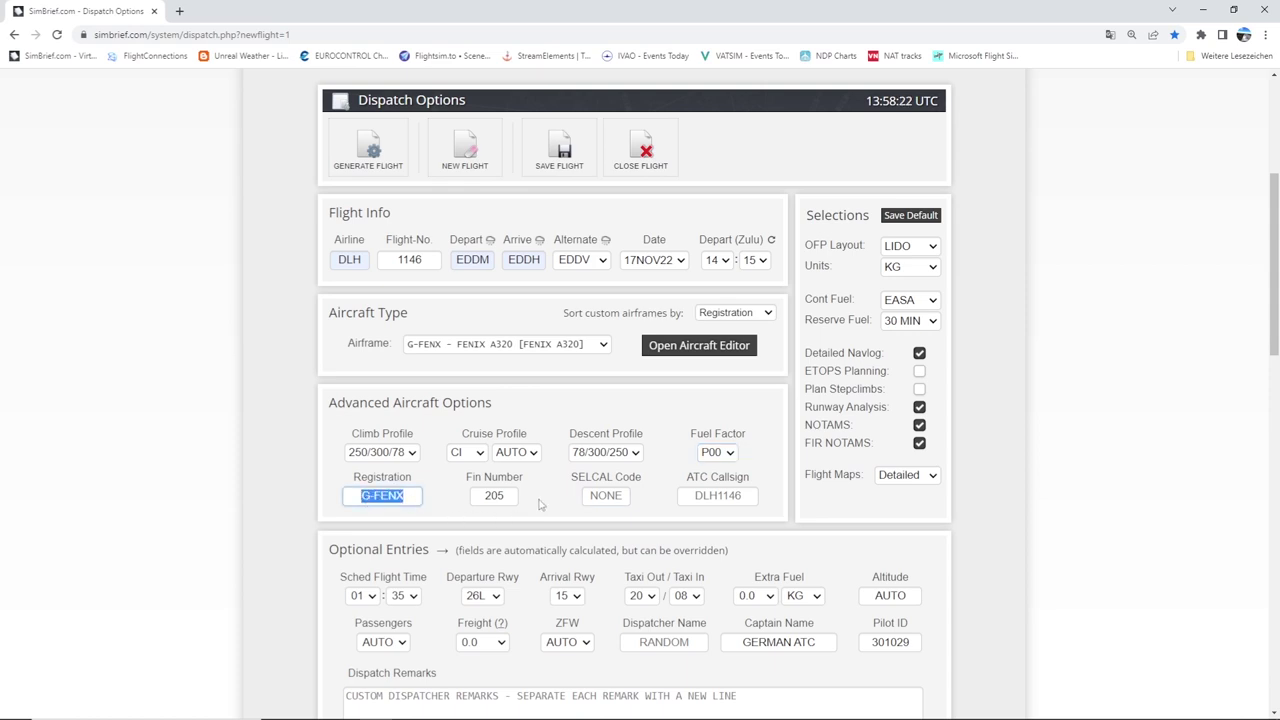
{"action": "type", "text": "D-"}
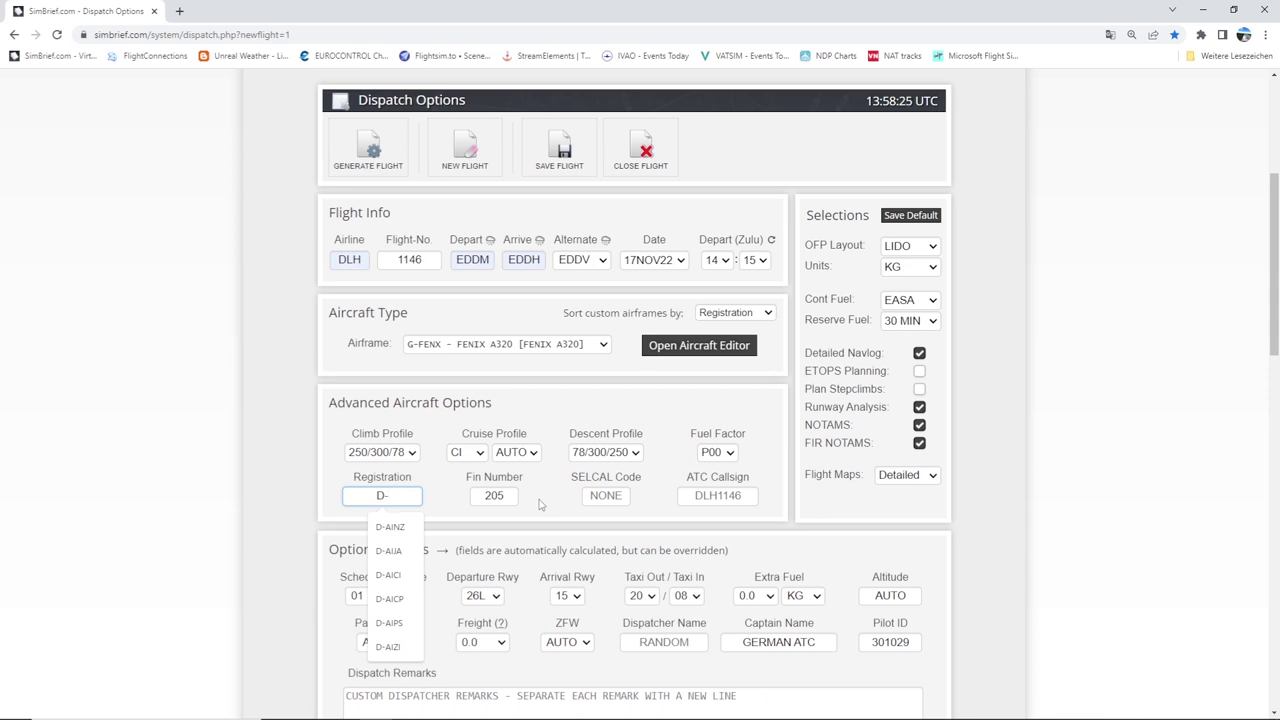
{"action": "type", "text": "AIZI"}
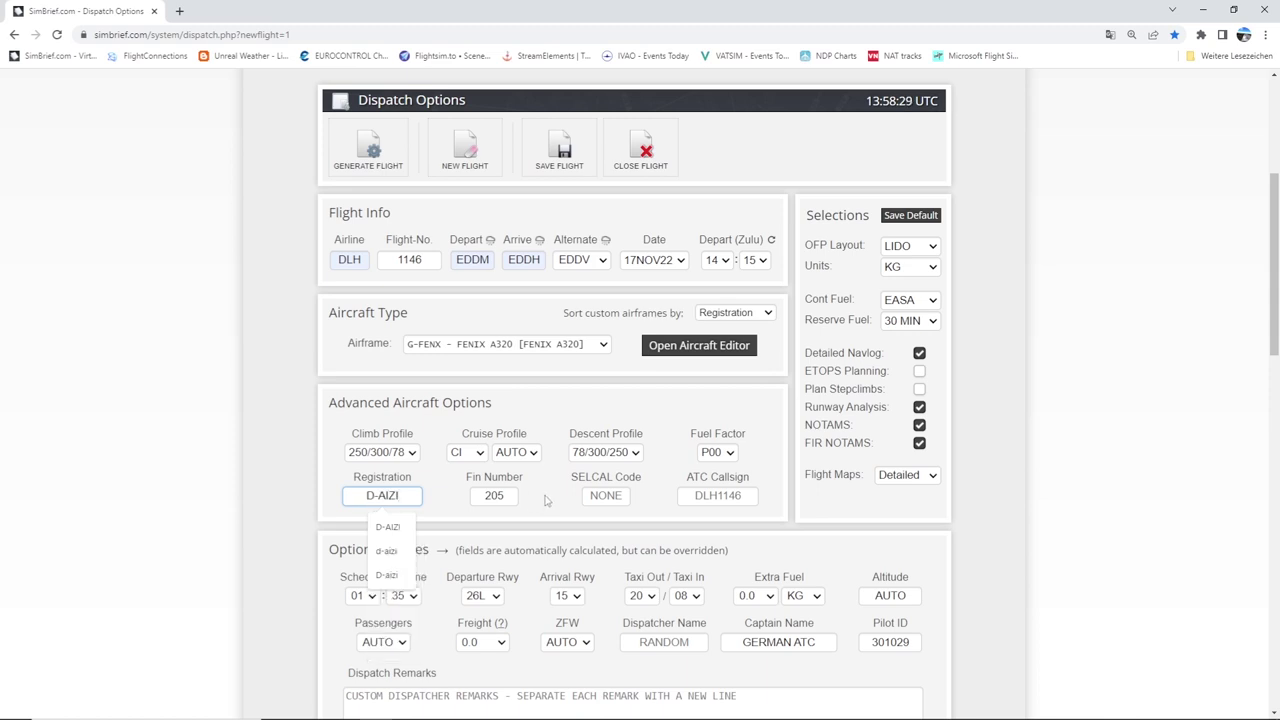
{"action": "left_click", "coordinate": [508, 500]}
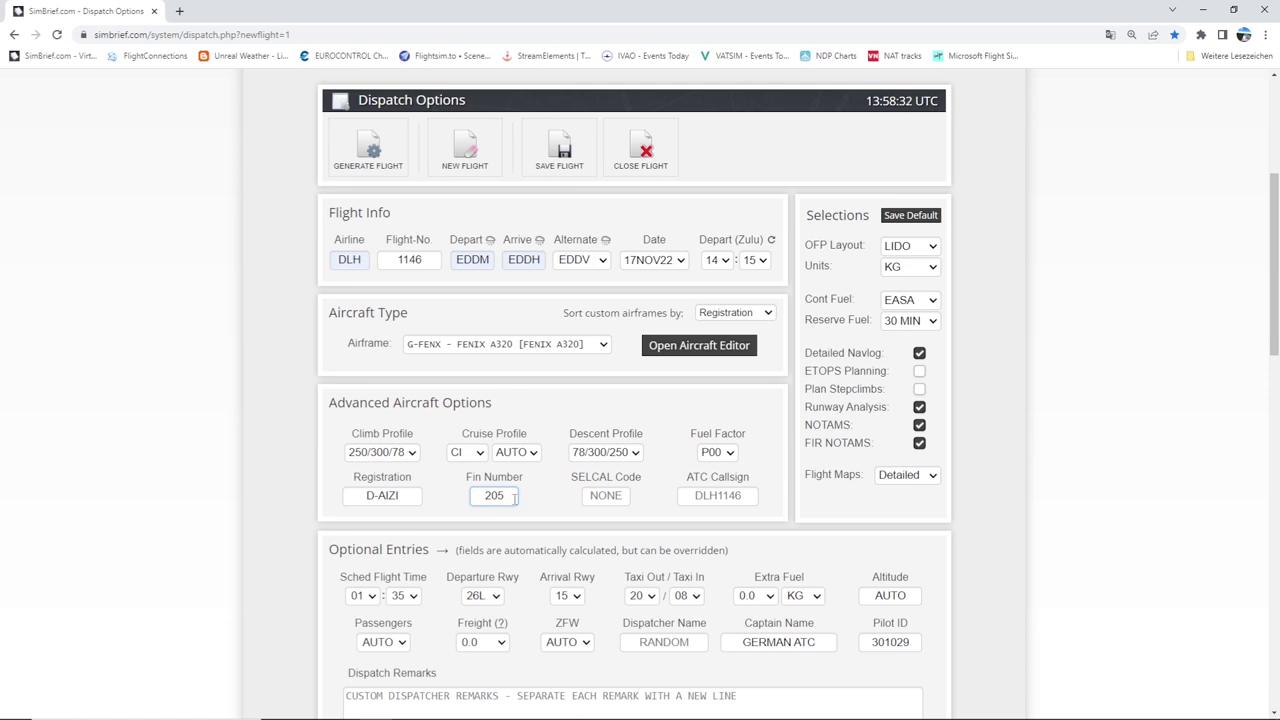
Enter DLH2AC as the ATC callsign in the advanced aircraft options
{"action": "left_click", "coordinate": [589, 495]}
{"action": "key", "text": "Tab"}
{"action": "key", "text": "Tab"}
{"action": "left_click", "coordinate": [621, 494]}
{"action": "left_click", "coordinate": [722, 495]}
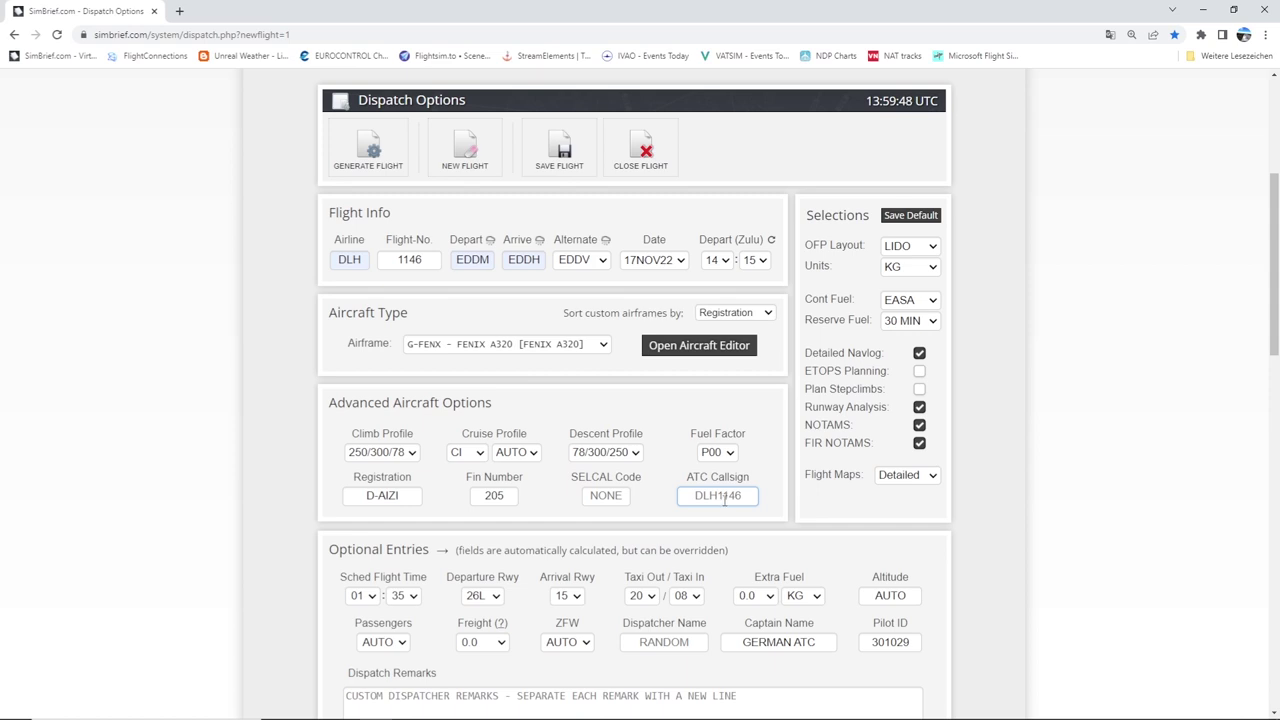
{"action": "left_click", "coordinate": [723, 500]}
{"action": "type", "text": "DL"}
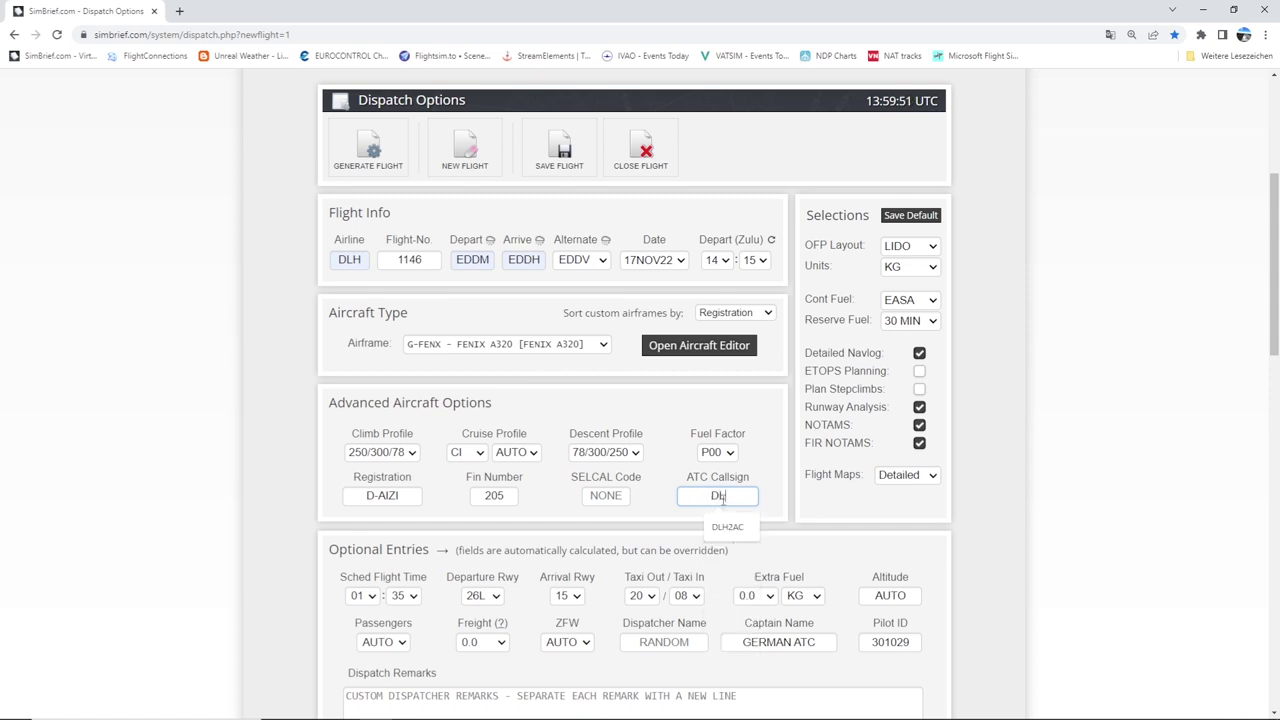
{"action": "type", "text": "H2AC"}
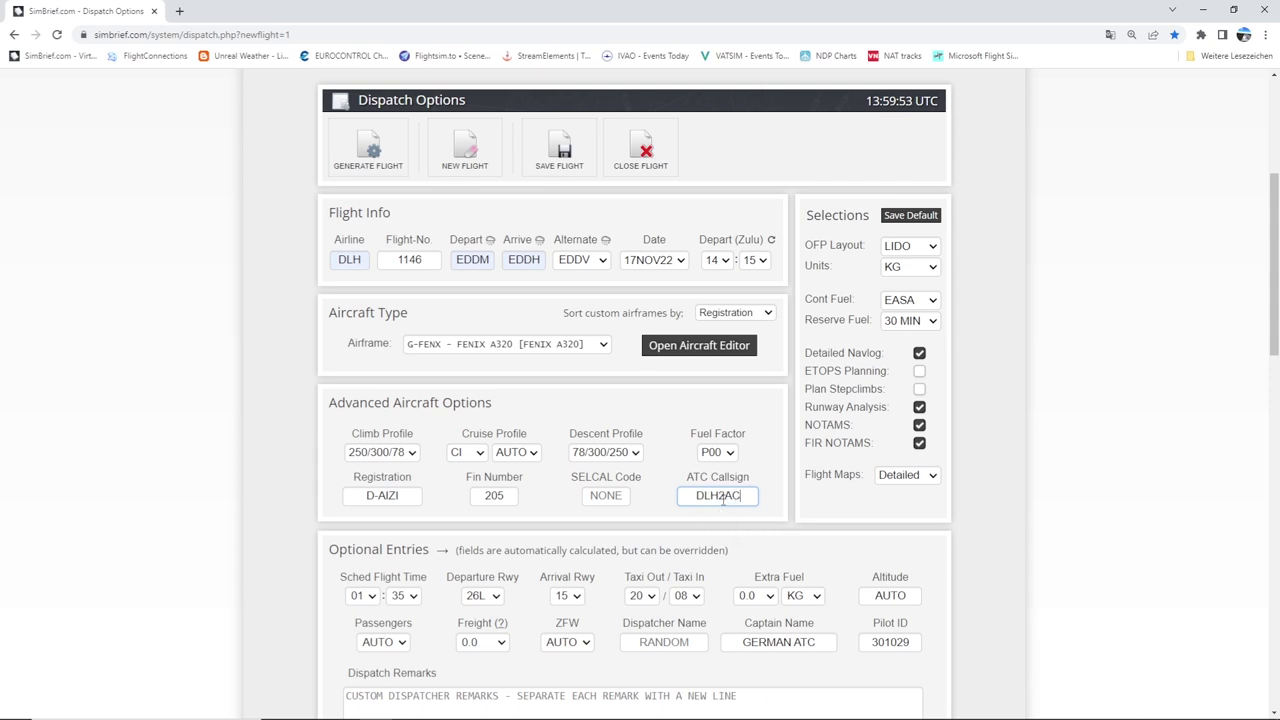
{"action": "left_click", "coordinate": [768, 514]}
Check the METAR/TAF weather report for the departure airport EDDM and close it
{"action": "scroll", "coordinate": [768, 514], "scroll_direction": "down", "scroll_amount": 1}
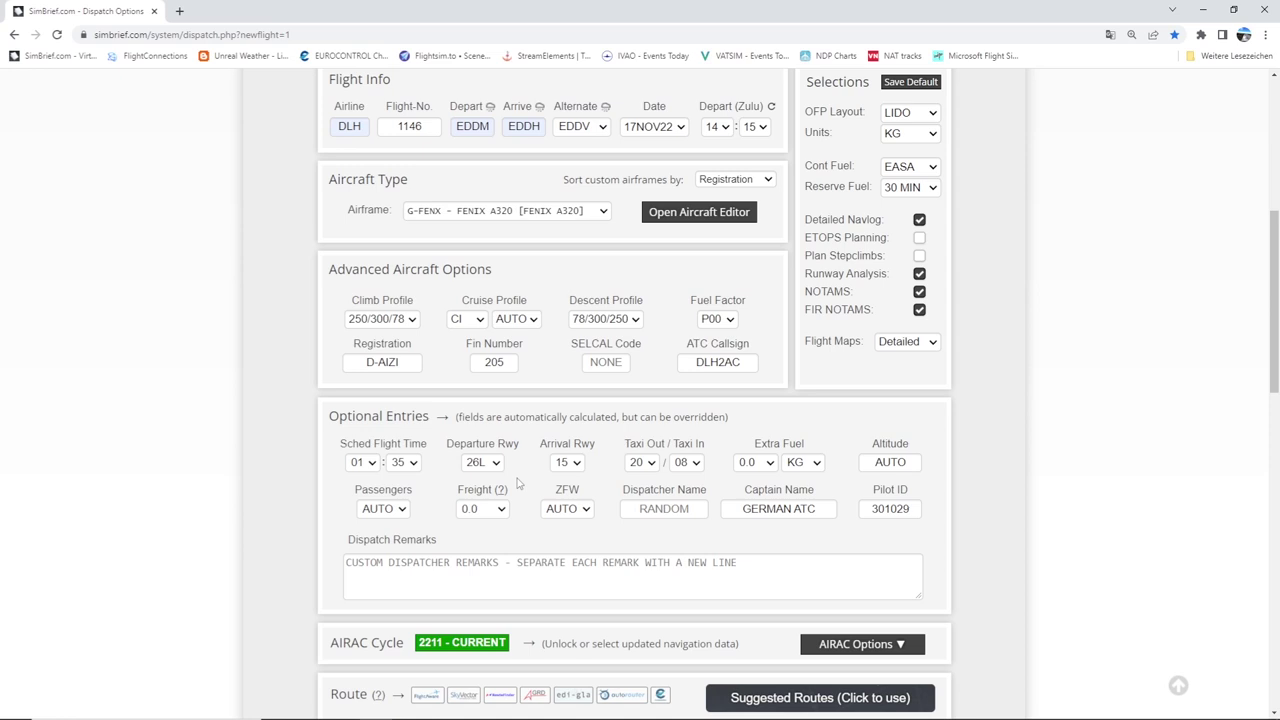
{"action": "scroll", "coordinate": [517, 484], "scroll_direction": "up", "scroll_amount": 1}
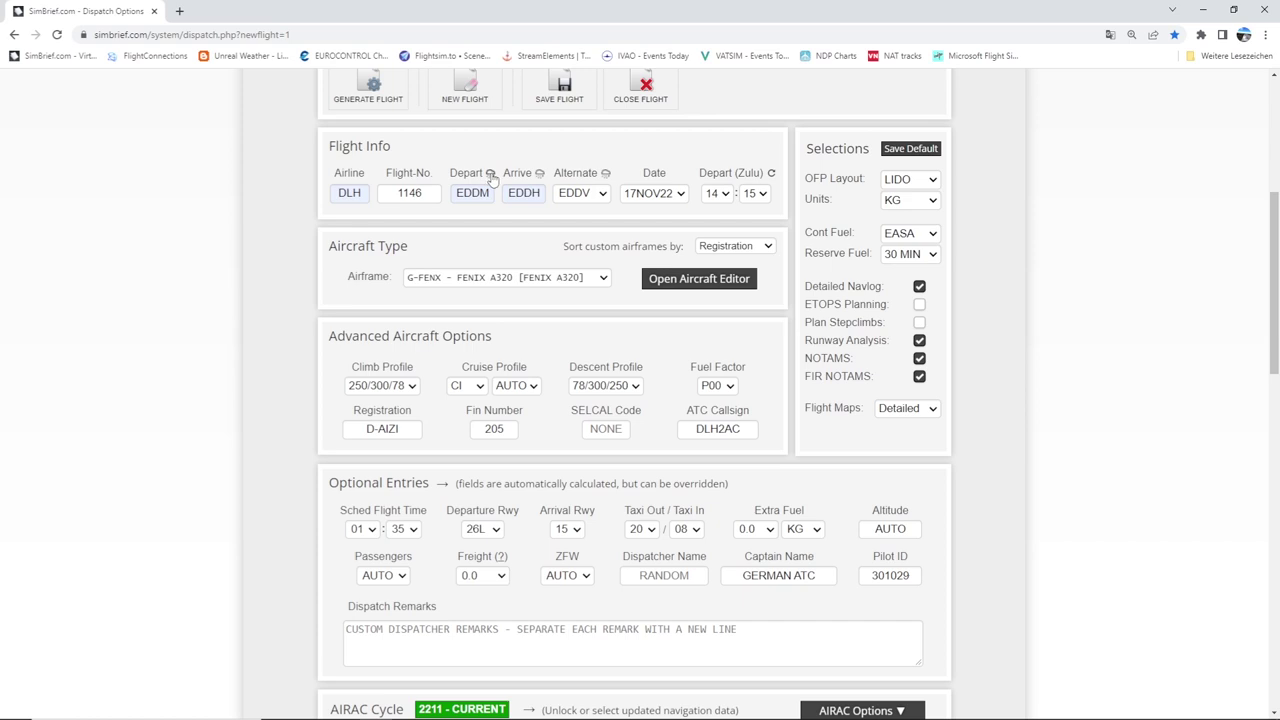
{"action": "left_click", "coordinate": [489, 173]}
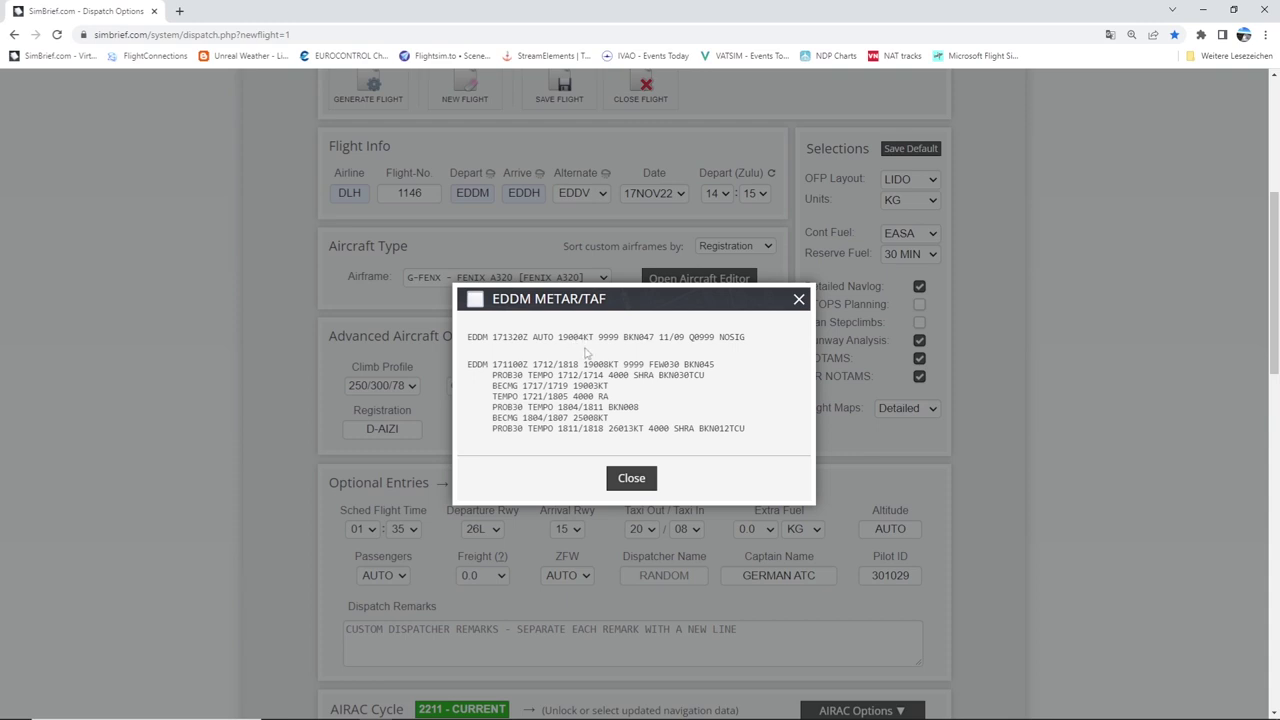
{"action": "left_click", "coordinate": [489, 525]}
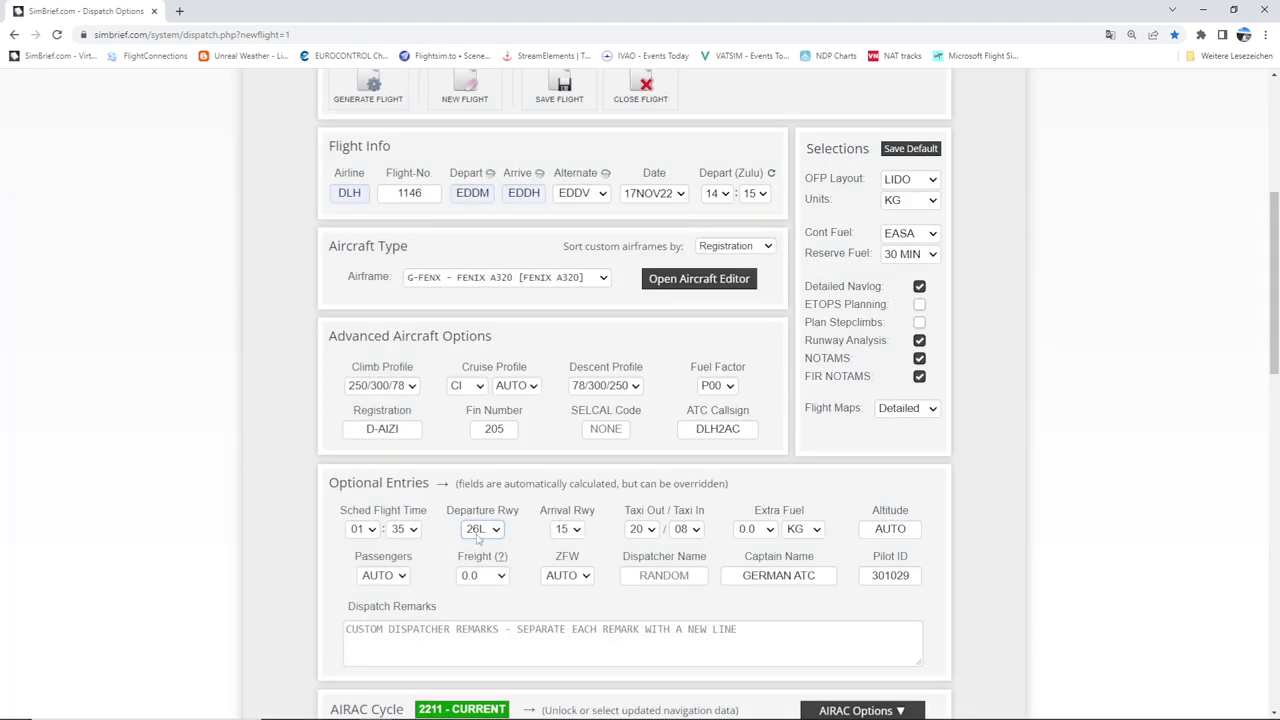
Set the departure runway to 26R in the optional entries
{"action": "scroll", "coordinate": [555, 545], "scroll_direction": "down", "scroll_amount": 3}
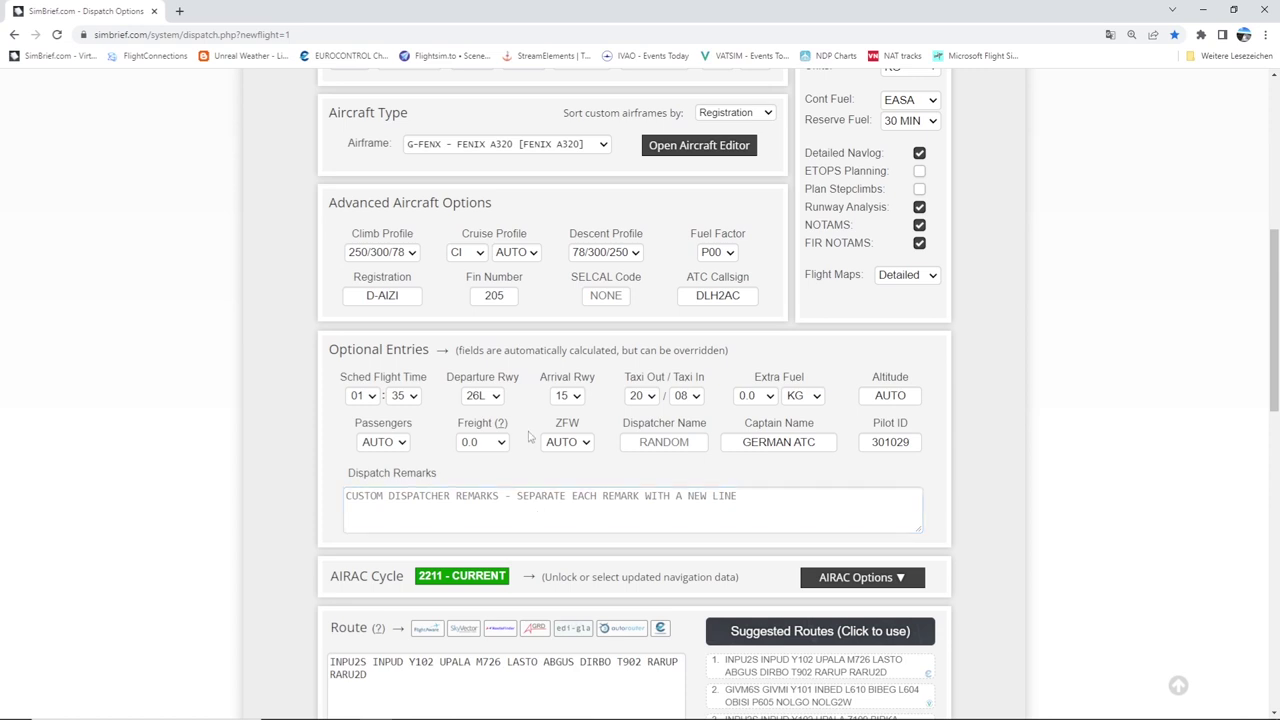
{"action": "left_click", "coordinate": [482, 396]}
{"action": "left_click", "coordinate": [484, 456]}
{"action": "key", "text": "Return"}
Check the METAR/TAF weather report for the arrival airport EDDH and close it
{"action": "scroll", "coordinate": [602, 397], "scroll_direction": "up", "scroll_amount": 1}
{"action": "scroll", "coordinate": [602, 397], "scroll_direction": "up", "scroll_amount": 1}
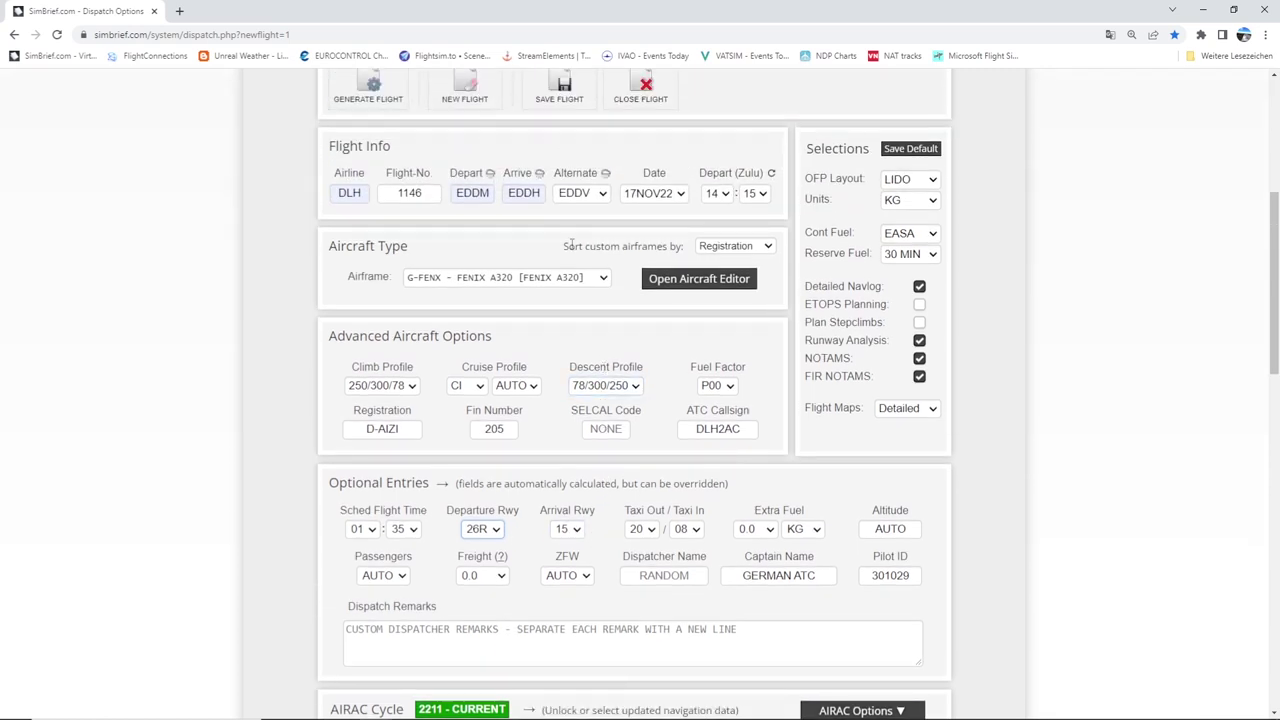
{"action": "left_click", "coordinate": [540, 173]}
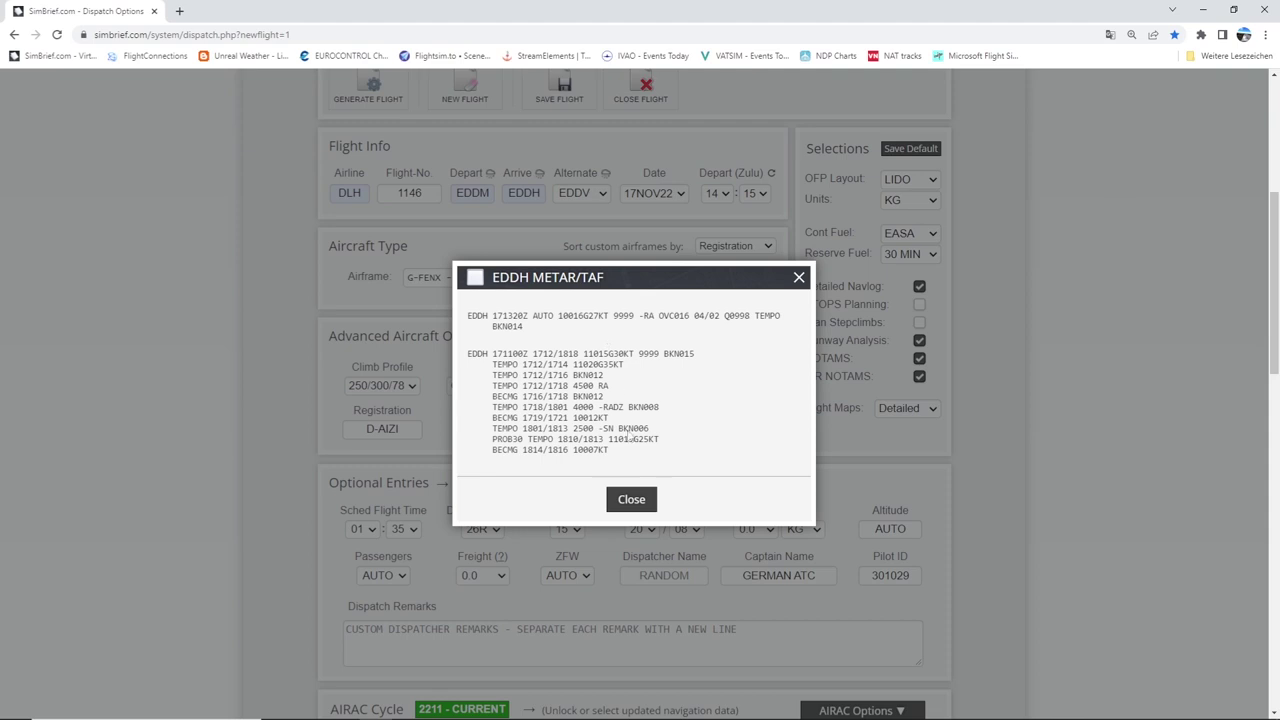
{"action": "left_click", "coordinate": [632, 500]}
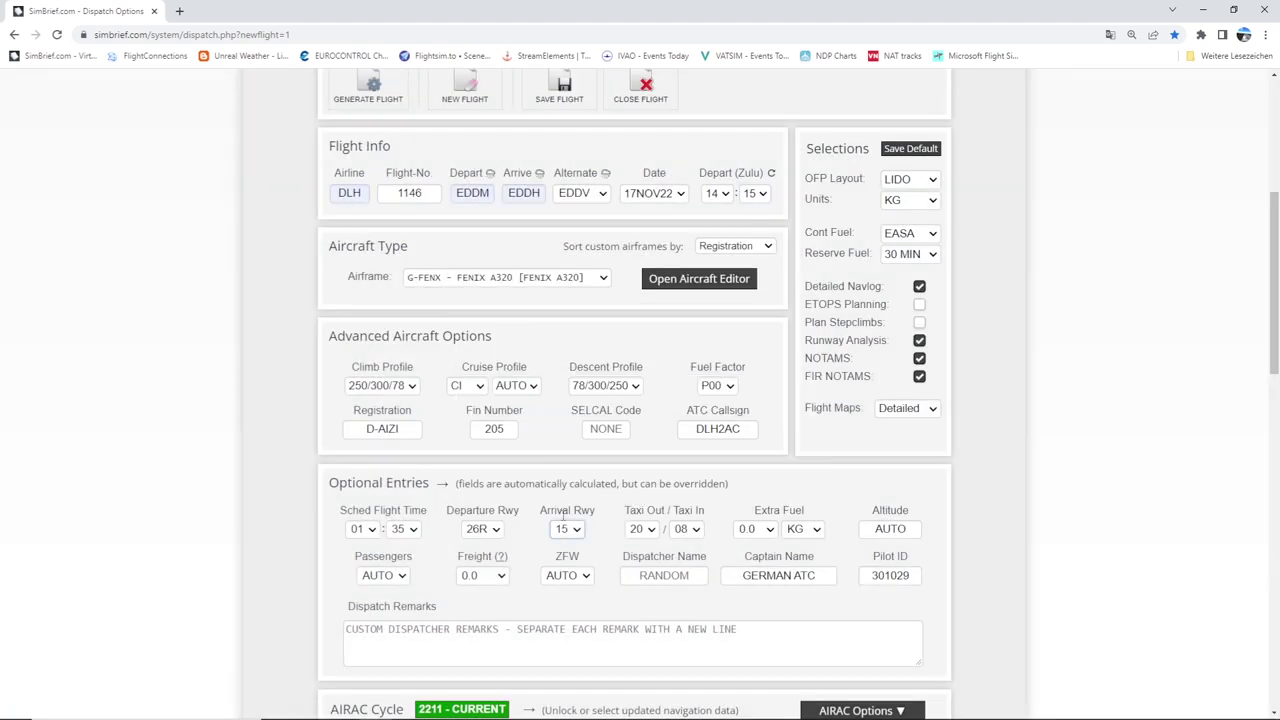
Set the taxi-in time to 10 minutes in the optional entries
{"action": "scroll", "coordinate": [602, 539], "scroll_direction": "down", "scroll_amount": 2}
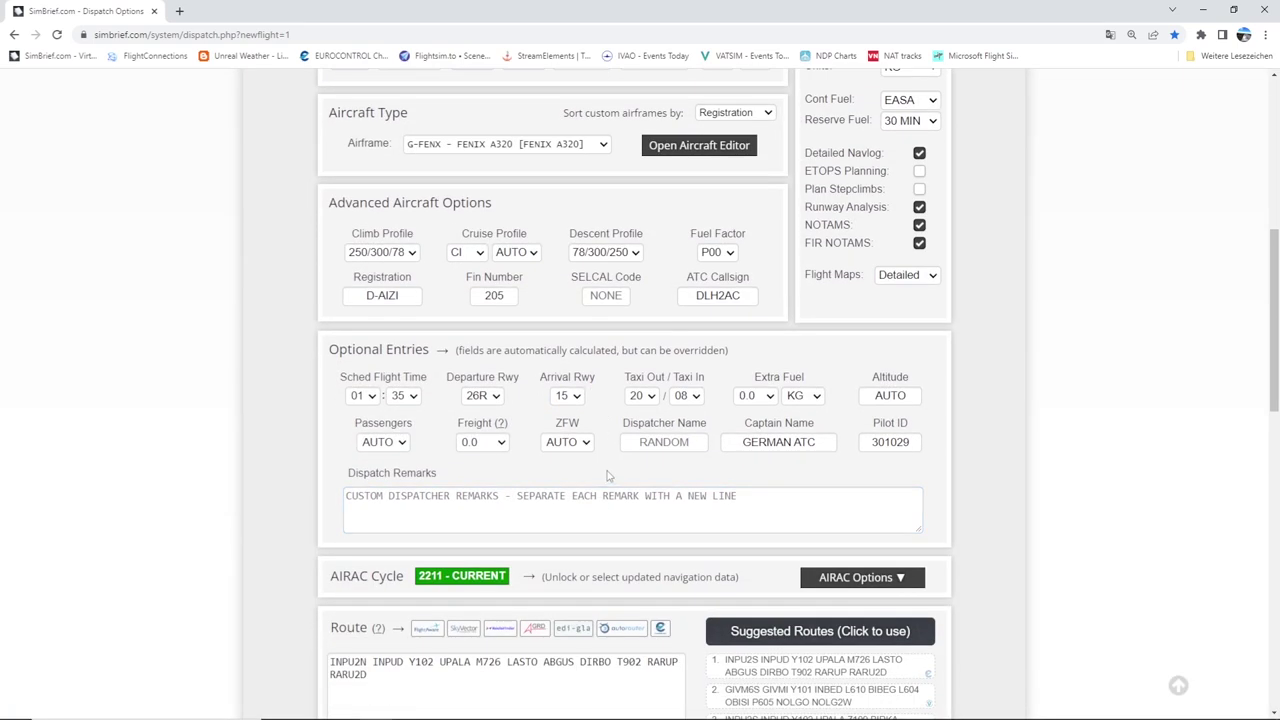
{"action": "scroll", "coordinate": [608, 463], "scroll_direction": "down", "scroll_amount": 1}
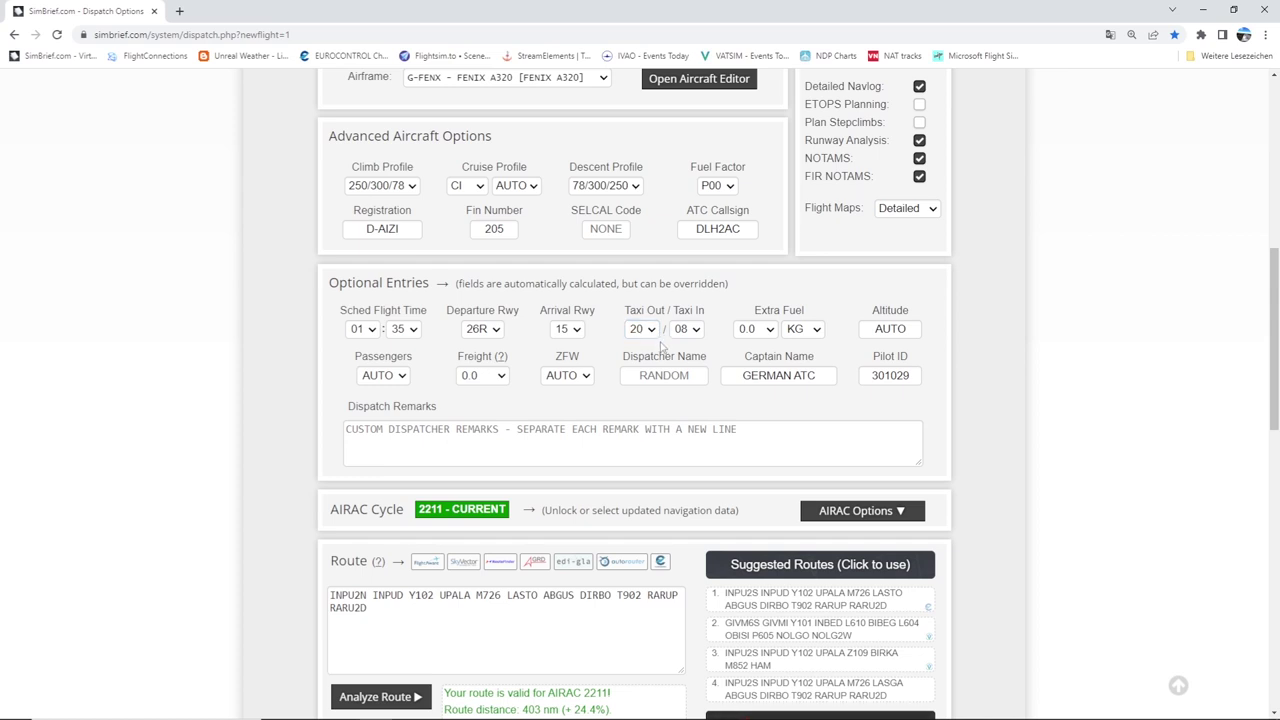
{"action": "left_click", "coordinate": [686, 333]}
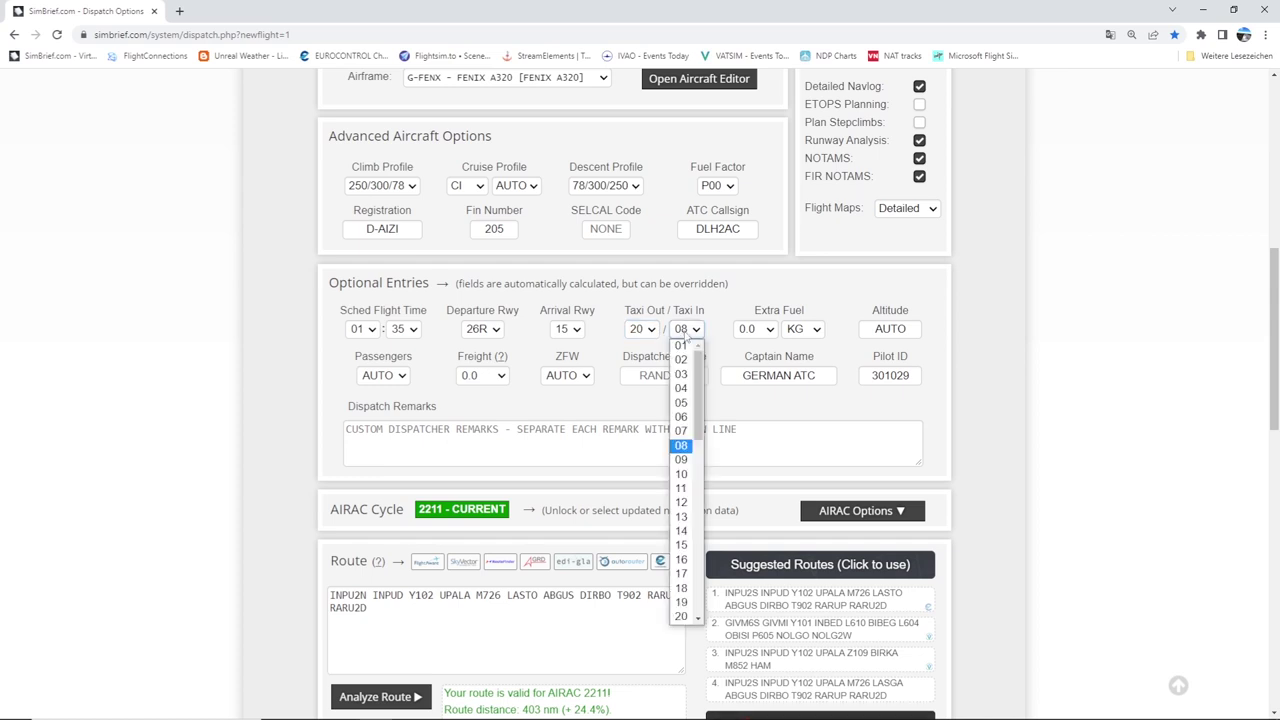
{"action": "left_click", "coordinate": [681, 474]}
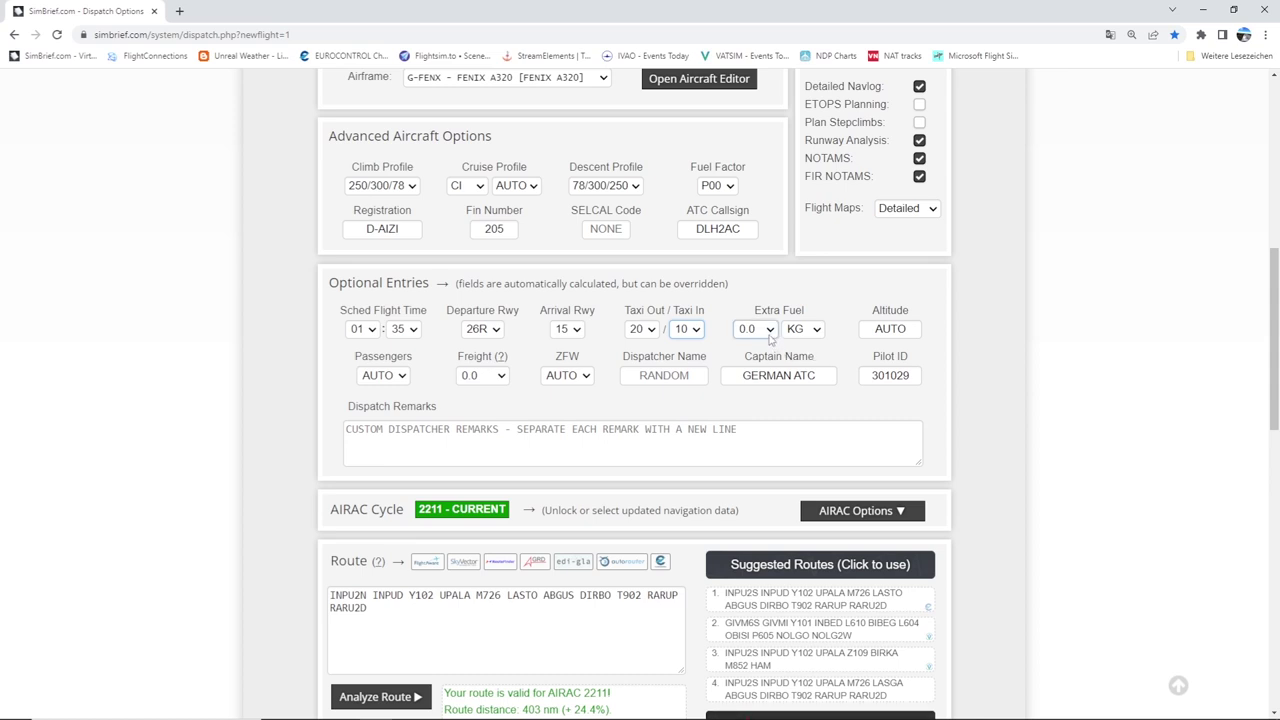
Set the extra fuel to 0.7 and the cruise altitude to FL360
{"action": "left_click", "coordinate": [770, 338]}
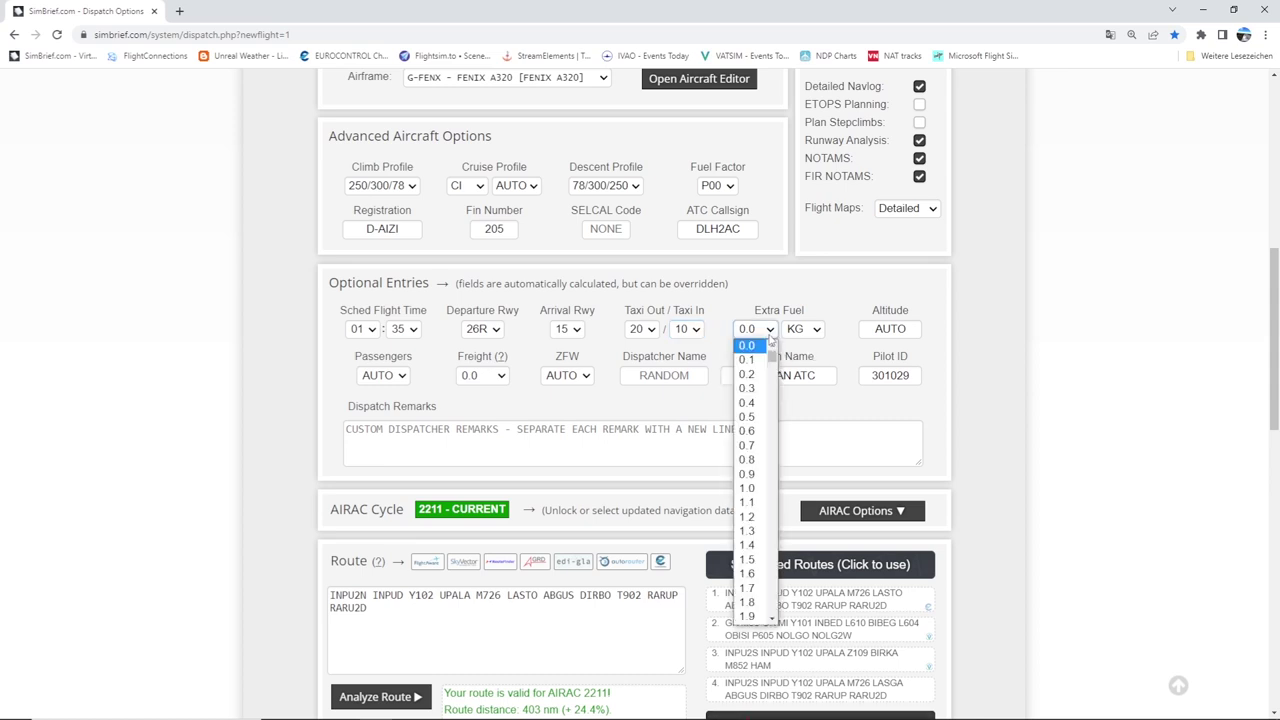
{"action": "left_click", "coordinate": [762, 446]}
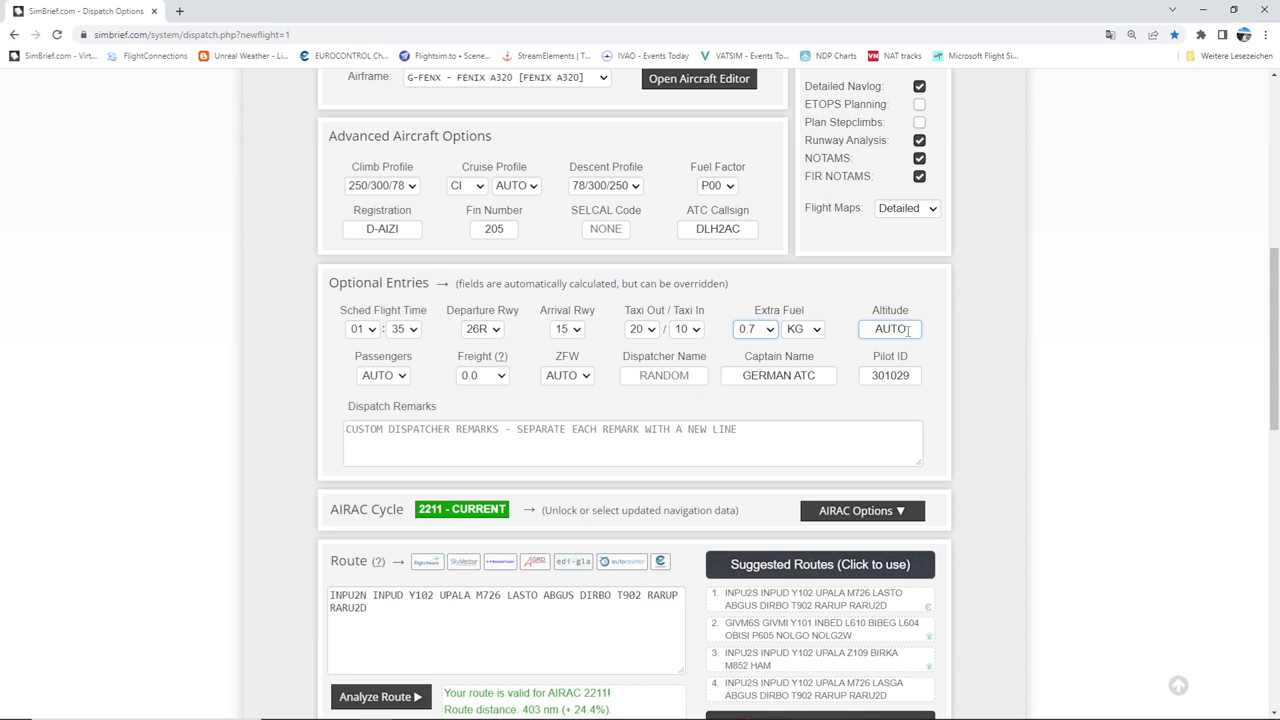
{"action": "double_click", "coordinate": [913, 335]}
{"action": "type", "text": "FL360"}
Set the freight to AUTO in the optional entries
{"action": "left_click", "coordinate": [484, 383]}
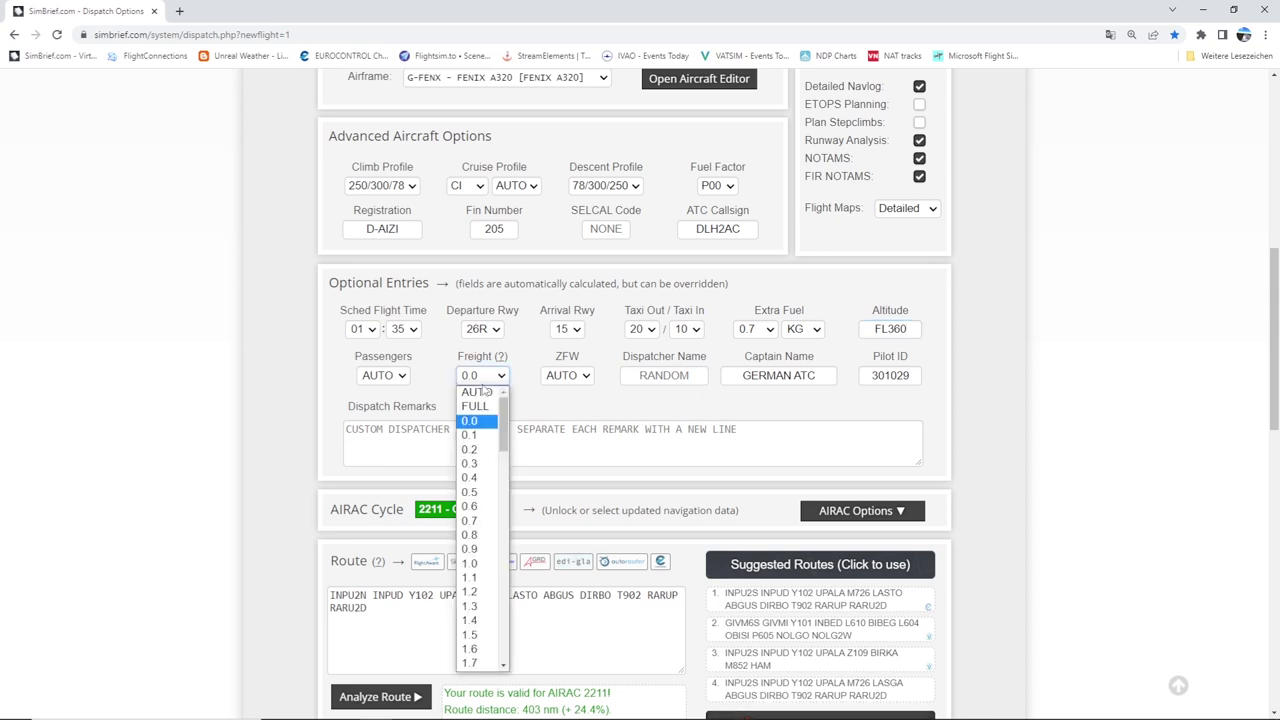
{"action": "left_click", "coordinate": [477, 392]}
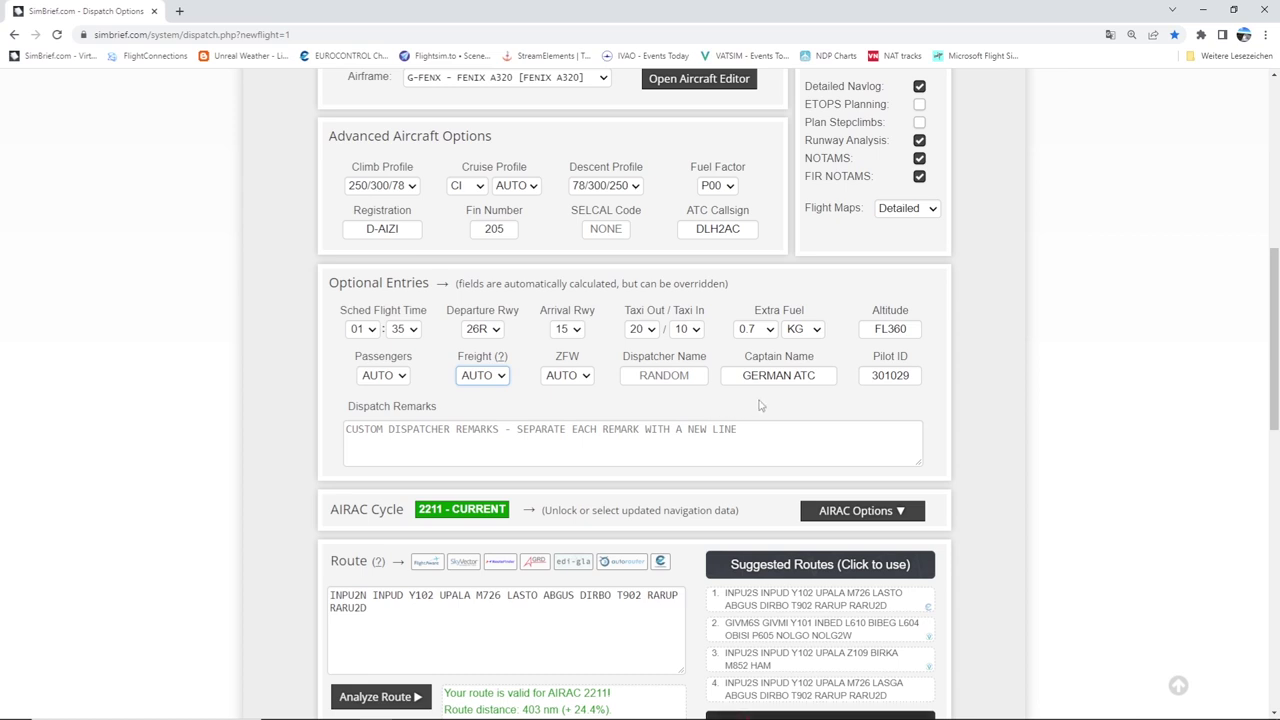
{"action": "left_click", "coordinate": [366, 428]}
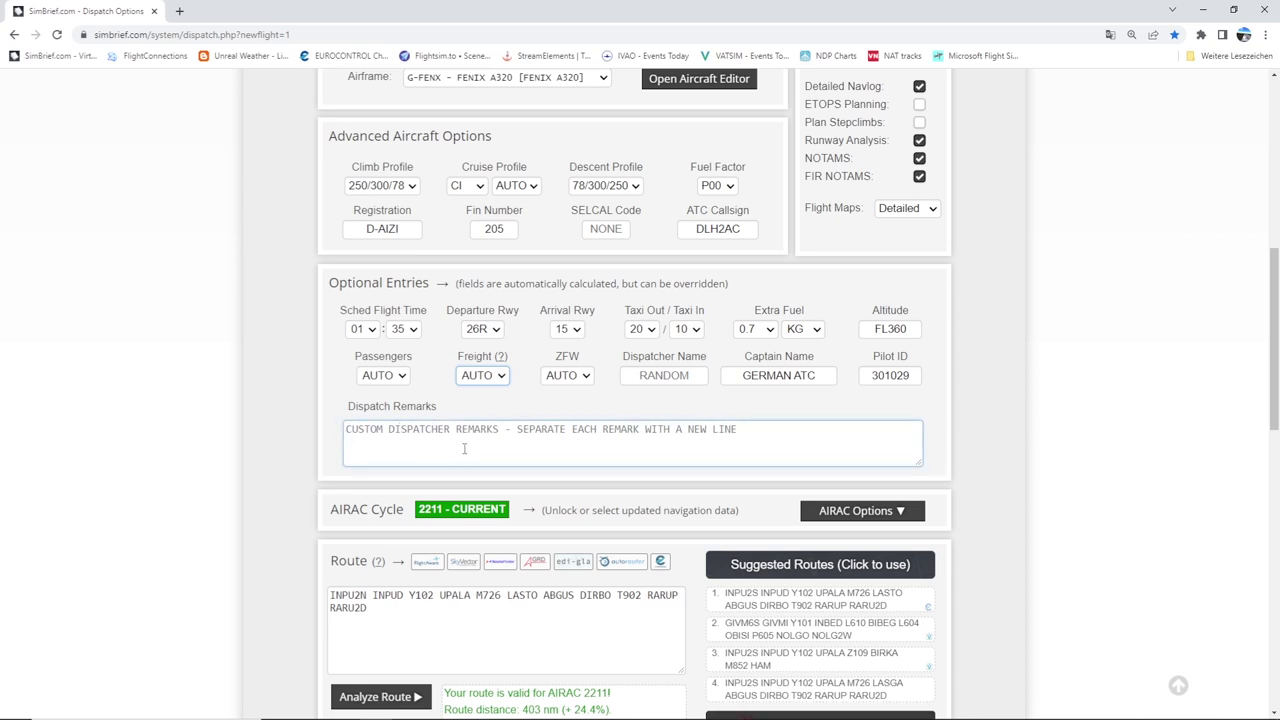
{"action": "scroll", "coordinate": [464, 448], "scroll_direction": "down", "scroll_amount": 1}
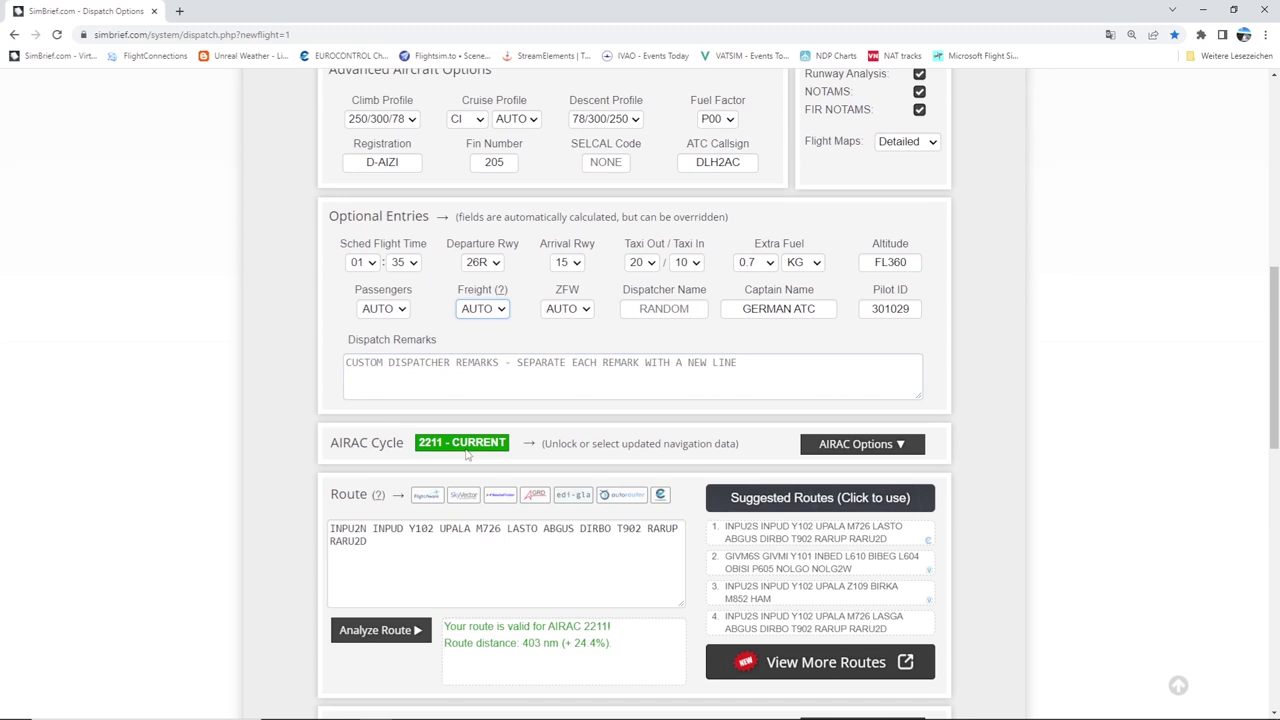
{"action": "scroll", "coordinate": [636, 442], "scroll_direction": "down", "scroll_amount": 3}
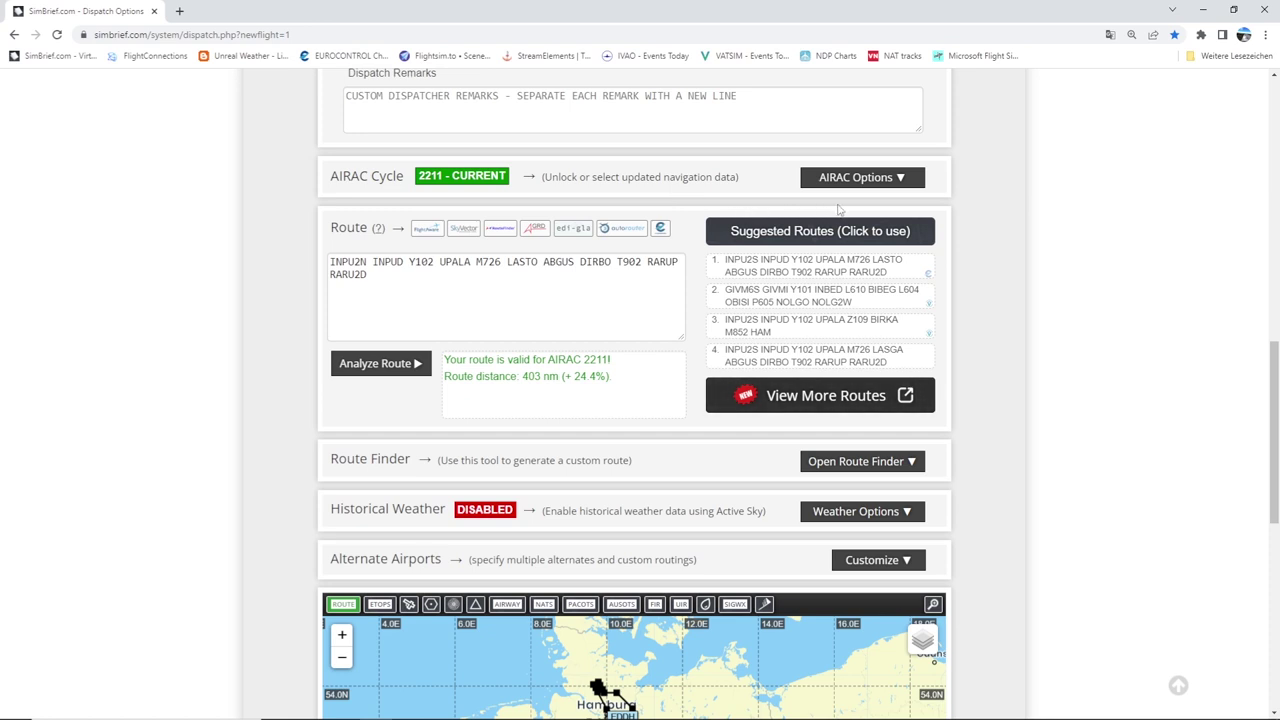
Open the AIRAC options, switch the cycle to AIRAC 2103, and restore it to AIRAC 2211
{"action": "left_click", "coordinate": [900, 179]}
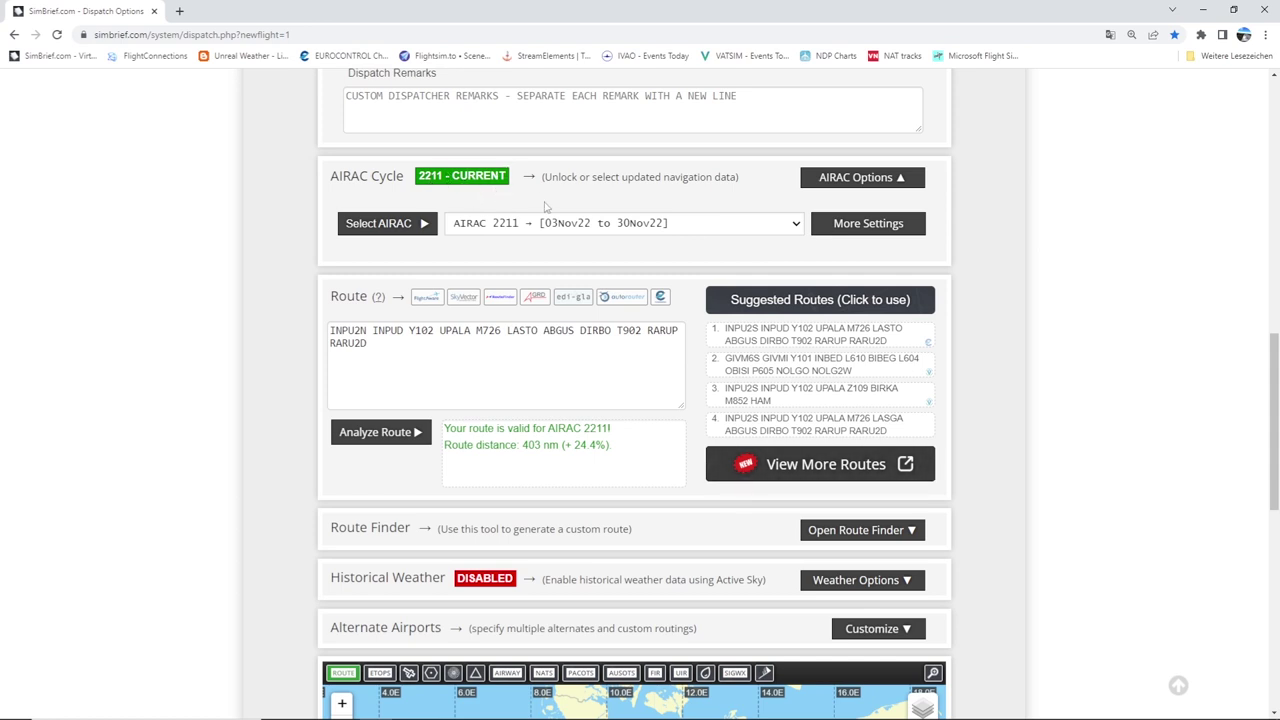
{"action": "left_click", "coordinate": [665, 226]}
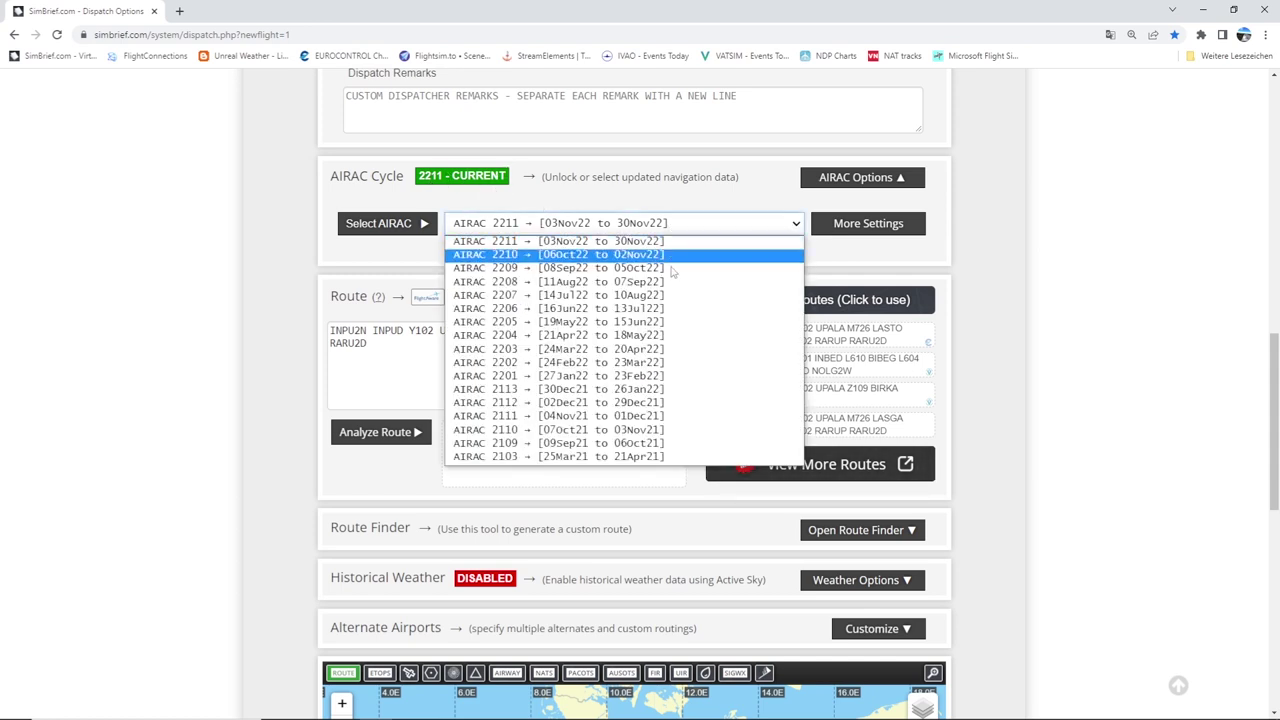
{"action": "left_click", "coordinate": [594, 456]}
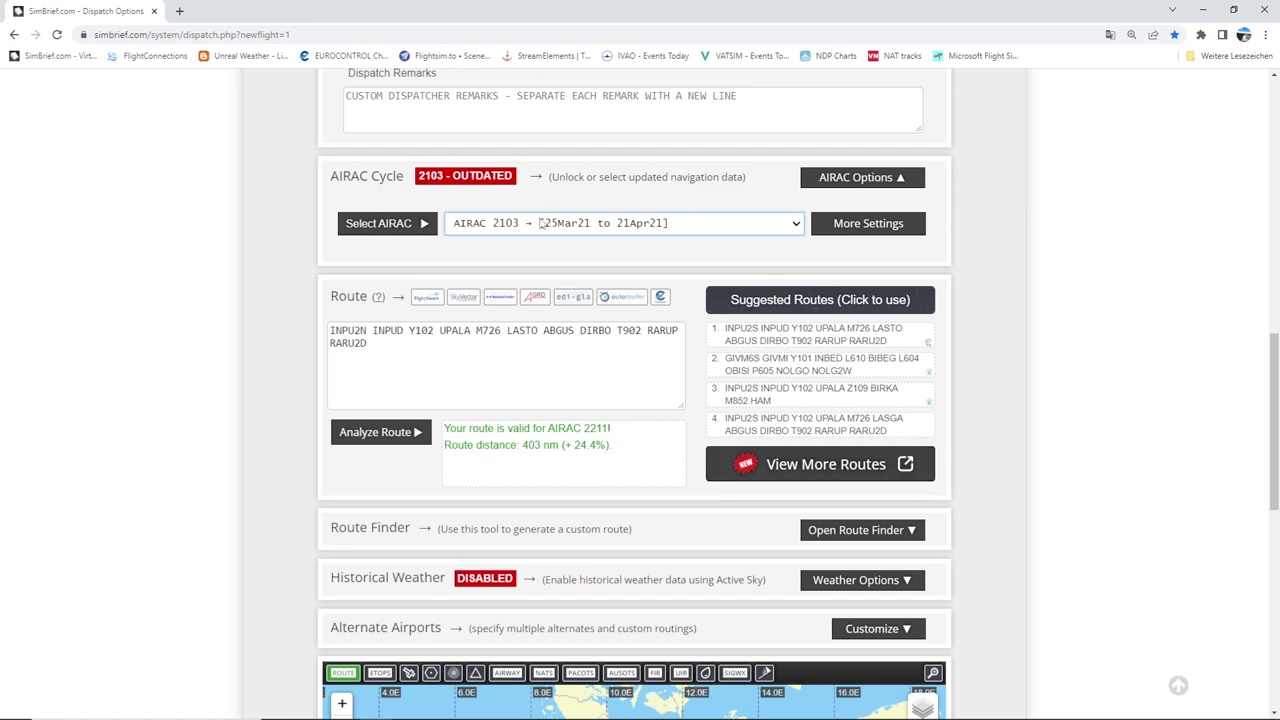
{"action": "left_click", "coordinate": [543, 223]}
{"action": "left_click", "coordinate": [549, 243]}
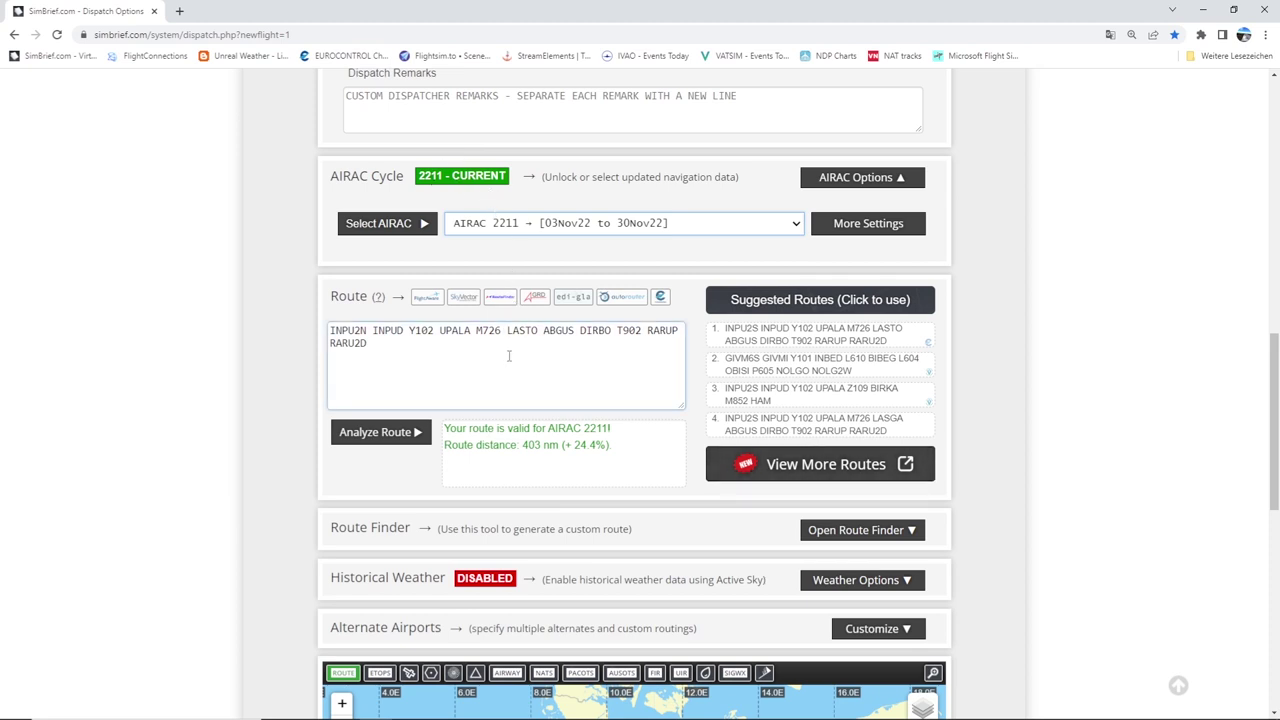
Try the suggested route via GIVMI, INBED, BIBEG, OBISI and NOLGO, and view its path on the map
{"action": "scroll", "coordinate": [577, 360], "scroll_direction": "down", "scroll_amount": 1}
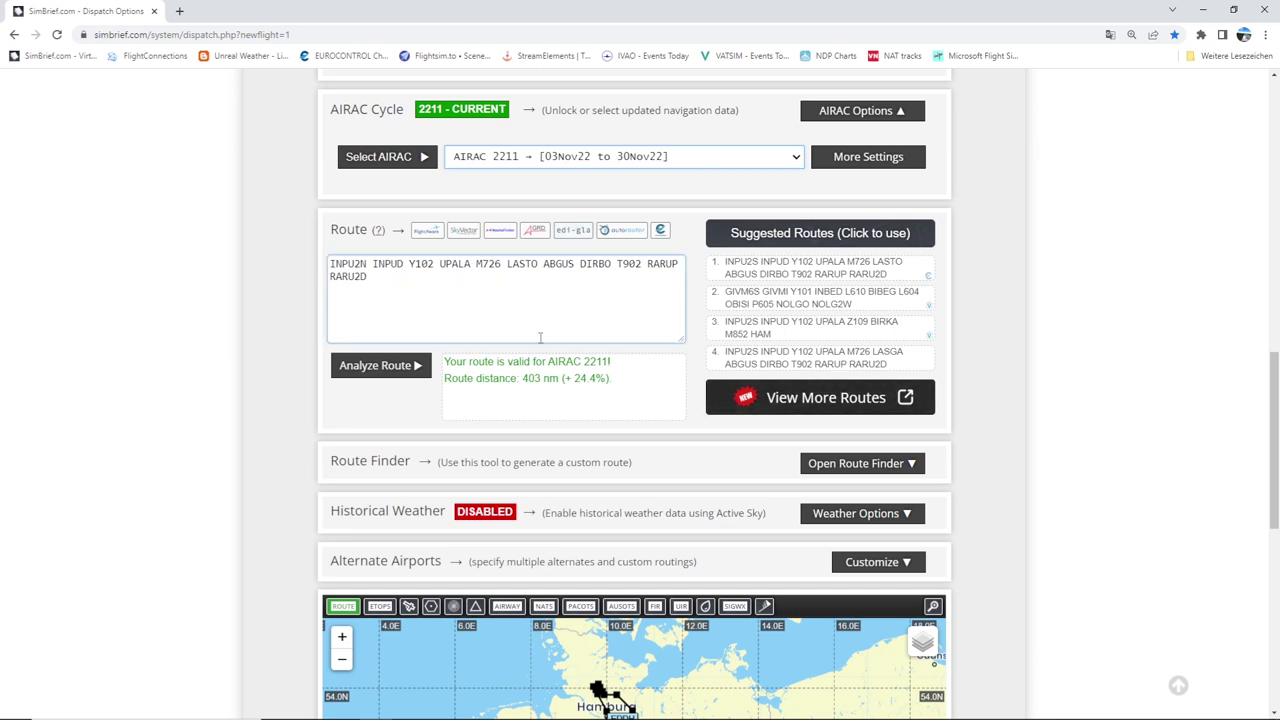
{"action": "scroll", "coordinate": [600, 420], "scroll_direction": "down", "scroll_amount": 2}
{"action": "scroll", "coordinate": [1080, 506], "scroll_direction": "down", "scroll_amount": 2}
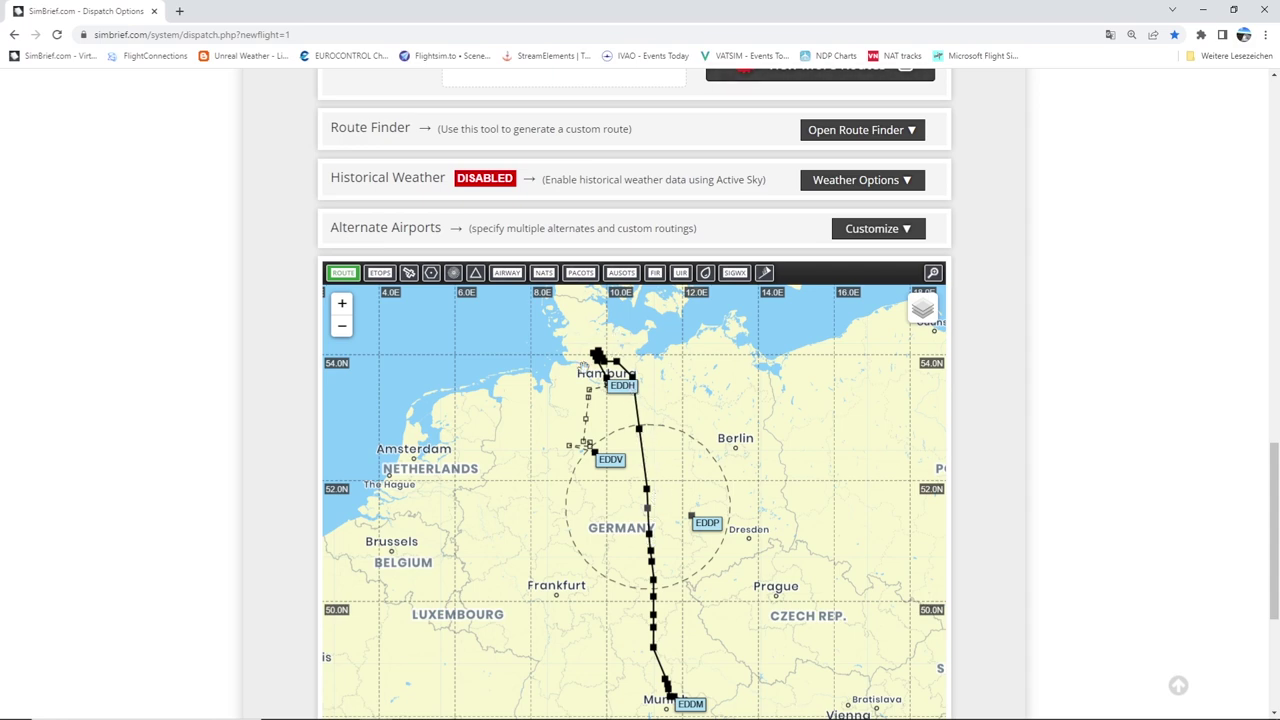
{"action": "scroll", "coordinate": [1052, 471], "scroll_direction": "up", "scroll_amount": 2}
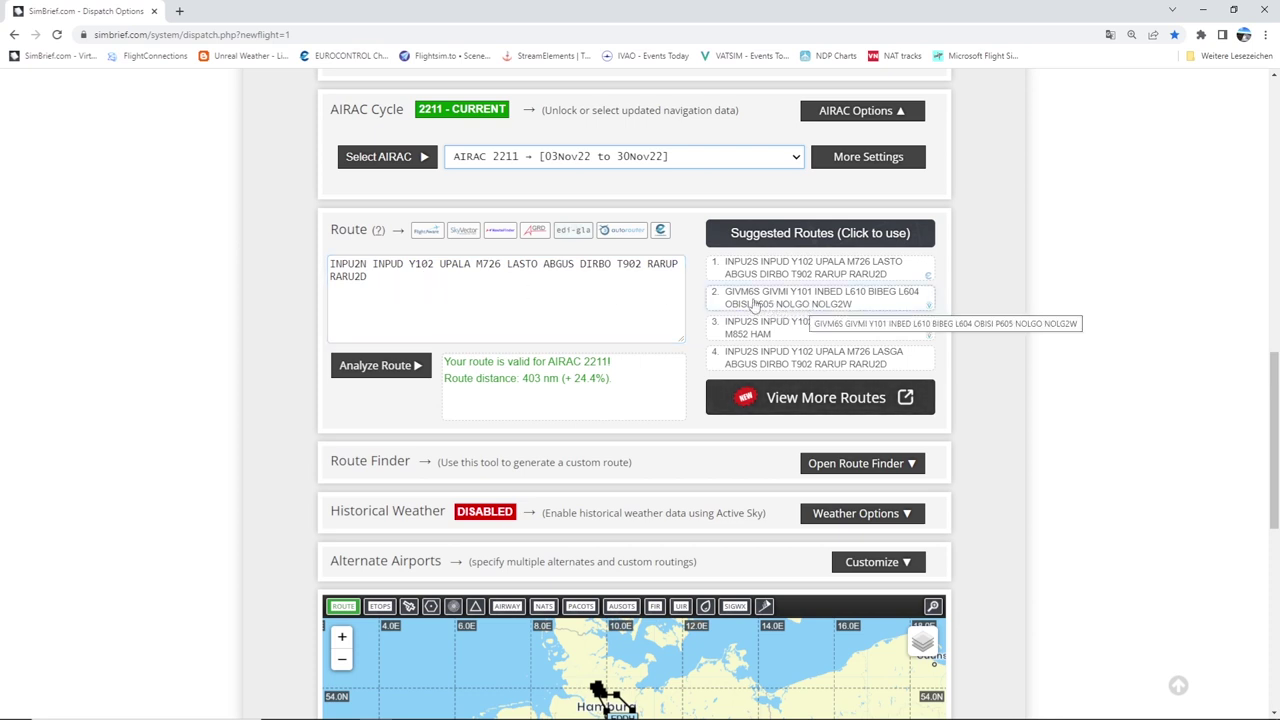
{"action": "left_click", "coordinate": [818, 300]}
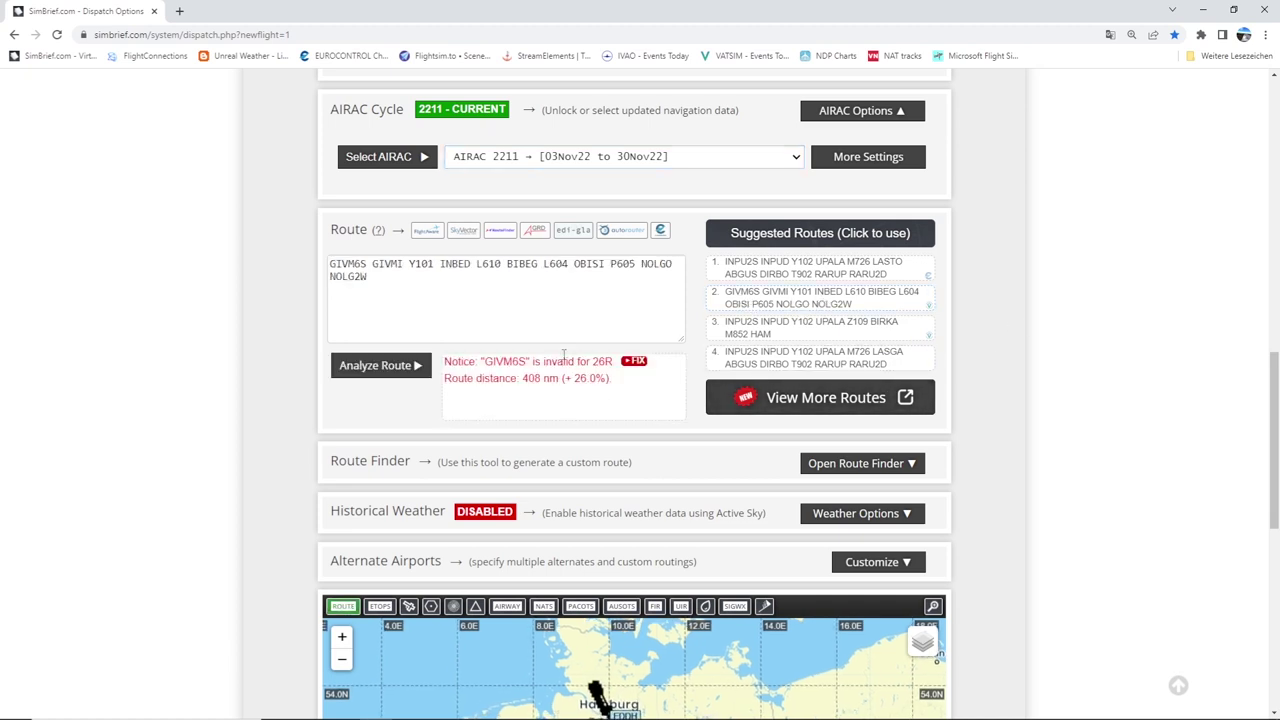
{"action": "scroll", "coordinate": [1015, 400], "scroll_direction": "down", "scroll_amount": 2}
{"action": "scroll", "coordinate": [1015, 400], "scroll_direction": "down", "scroll_amount": 2}
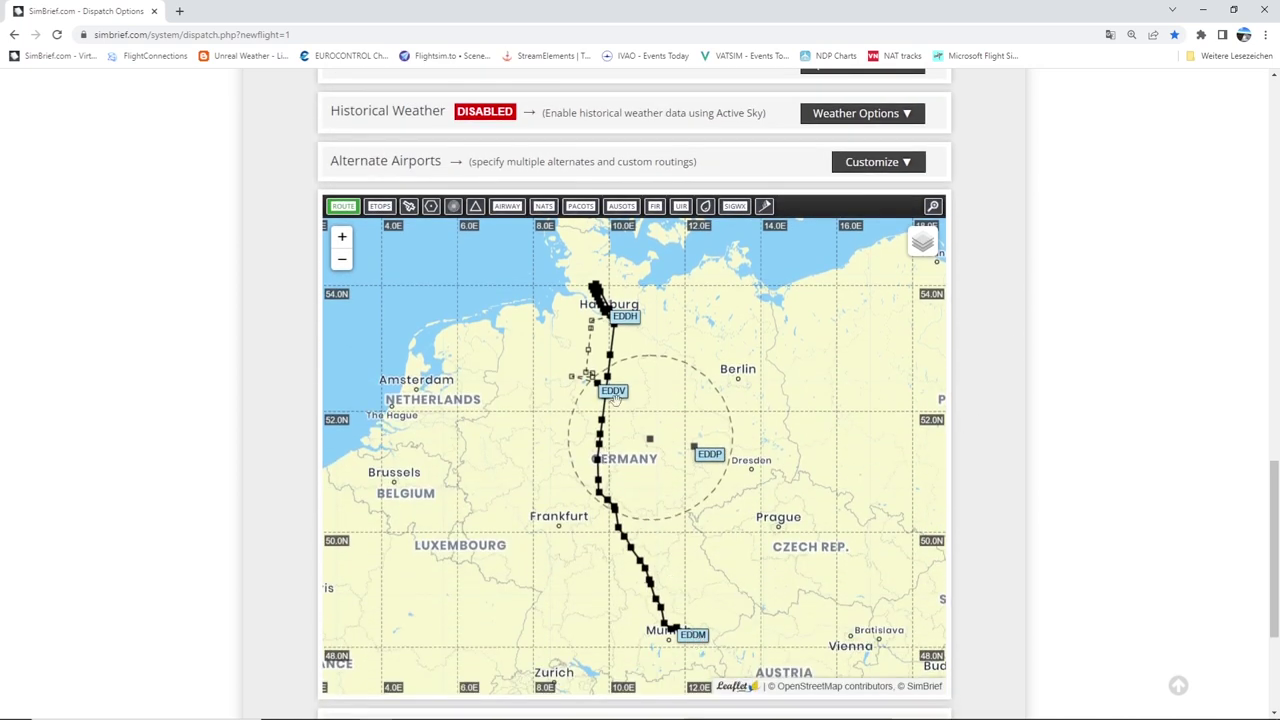
{"action": "scroll", "coordinate": [1180, 385], "scroll_direction": "up", "scroll_amount": 3}
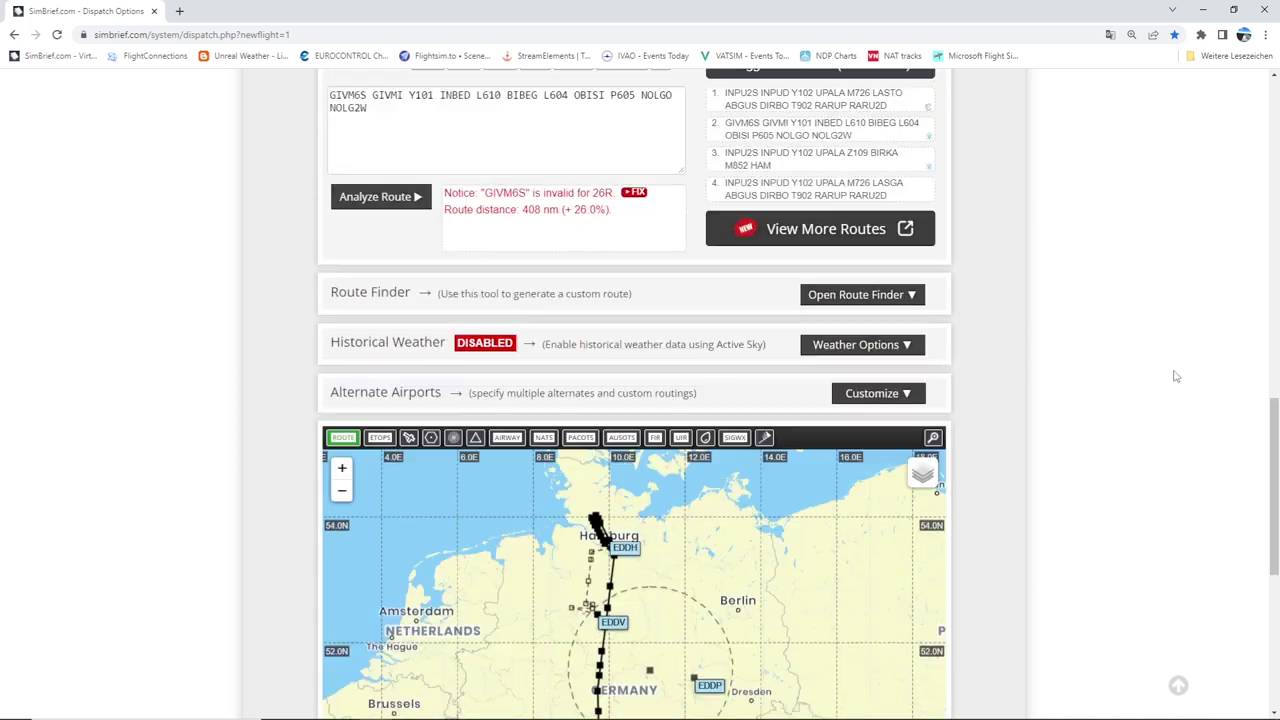
Apply the suggested route INPU2S INPUD Y102 UPALA M726 LASTO ABGUS DIRBO T902 RARUP RARU2D
{"action": "left_click", "coordinate": [845, 213]}
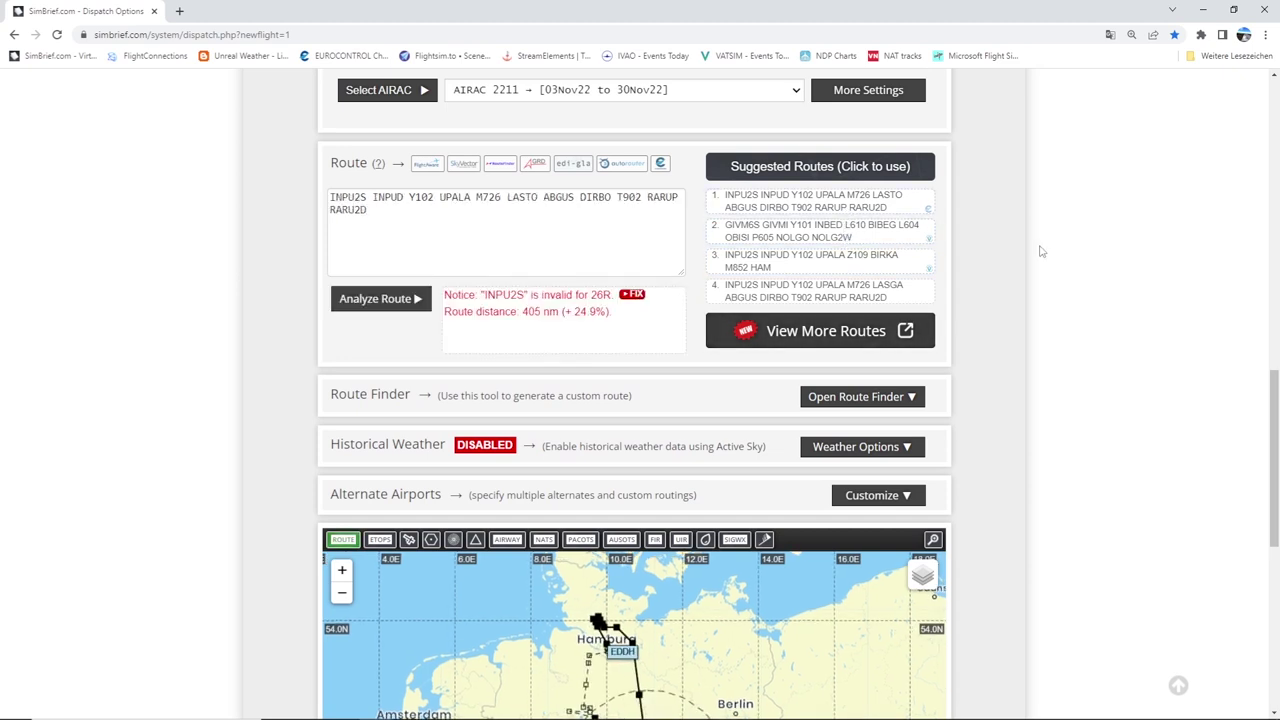
{"action": "scroll", "coordinate": [1000, 360], "scroll_direction": "up", "scroll_amount": 1}
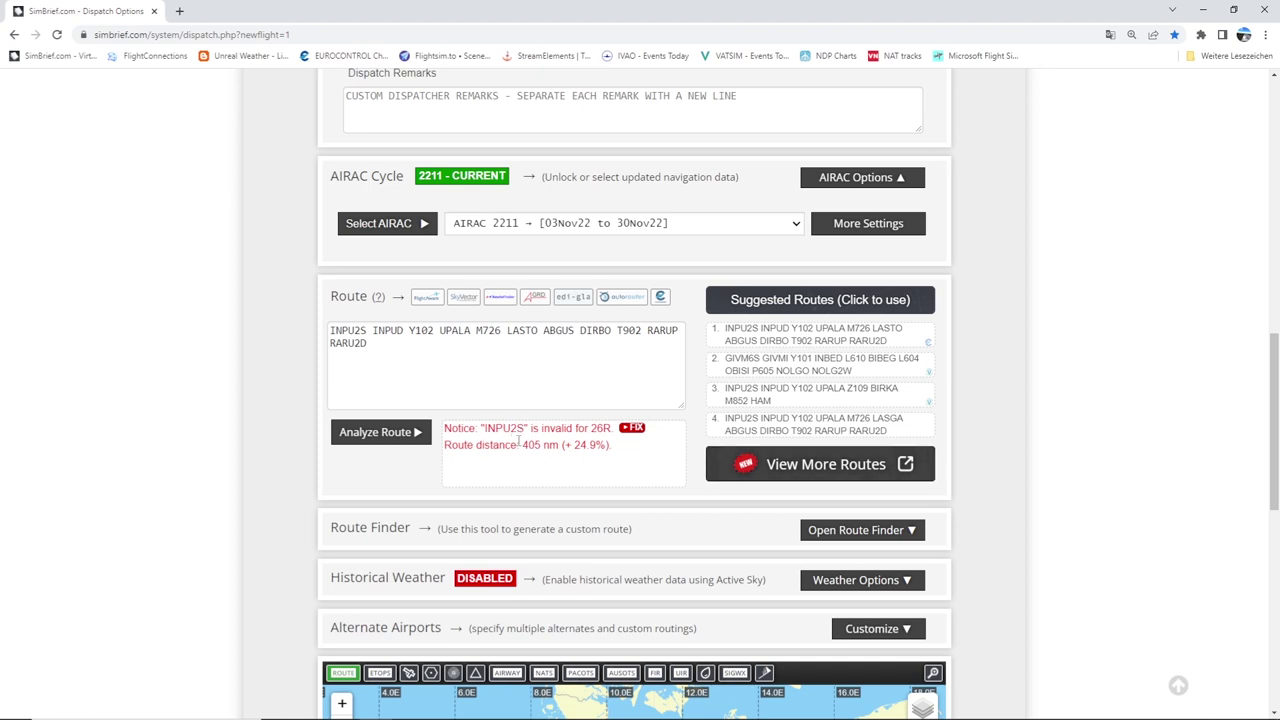
Set the departure runway to 26L and accept the automatic selection of new SIDs/STARs
{"action": "scroll", "coordinate": [560, 425], "scroll_direction": "up", "scroll_amount": 2}
{"action": "left_click", "coordinate": [482, 196]}
{"action": "left_click", "coordinate": [490, 242]}
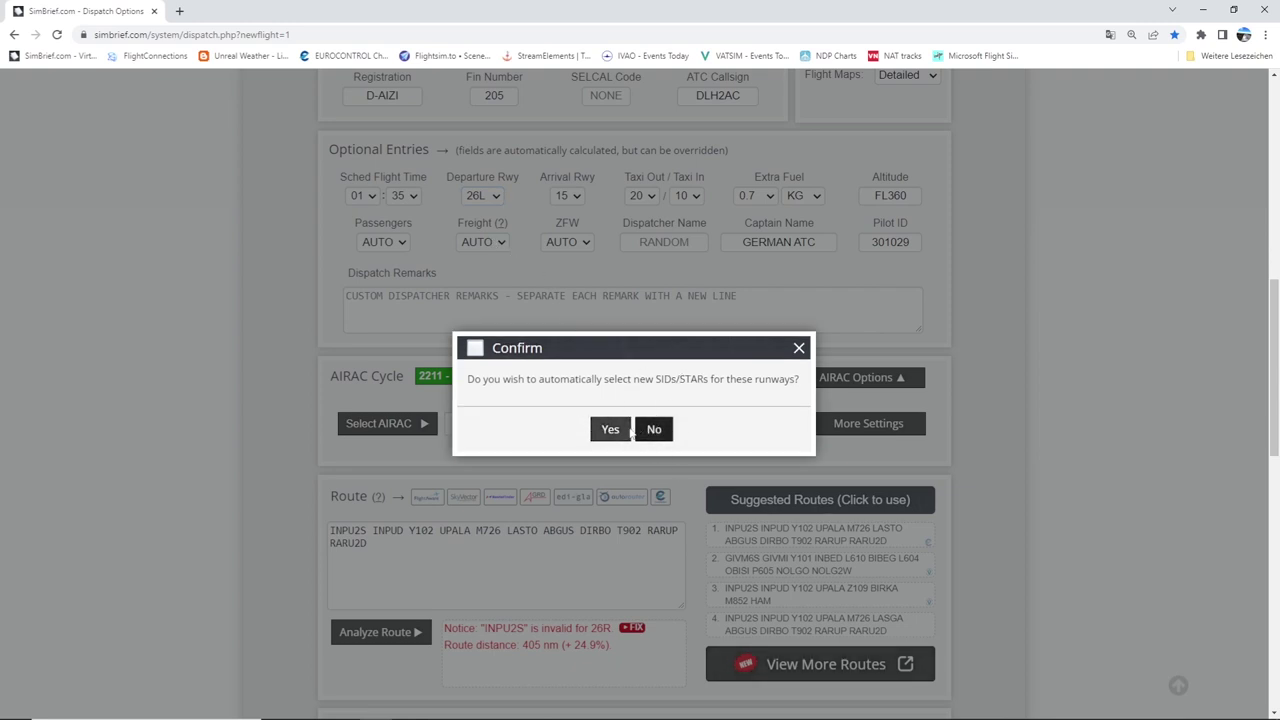
{"action": "left_click", "coordinate": [609, 430]}
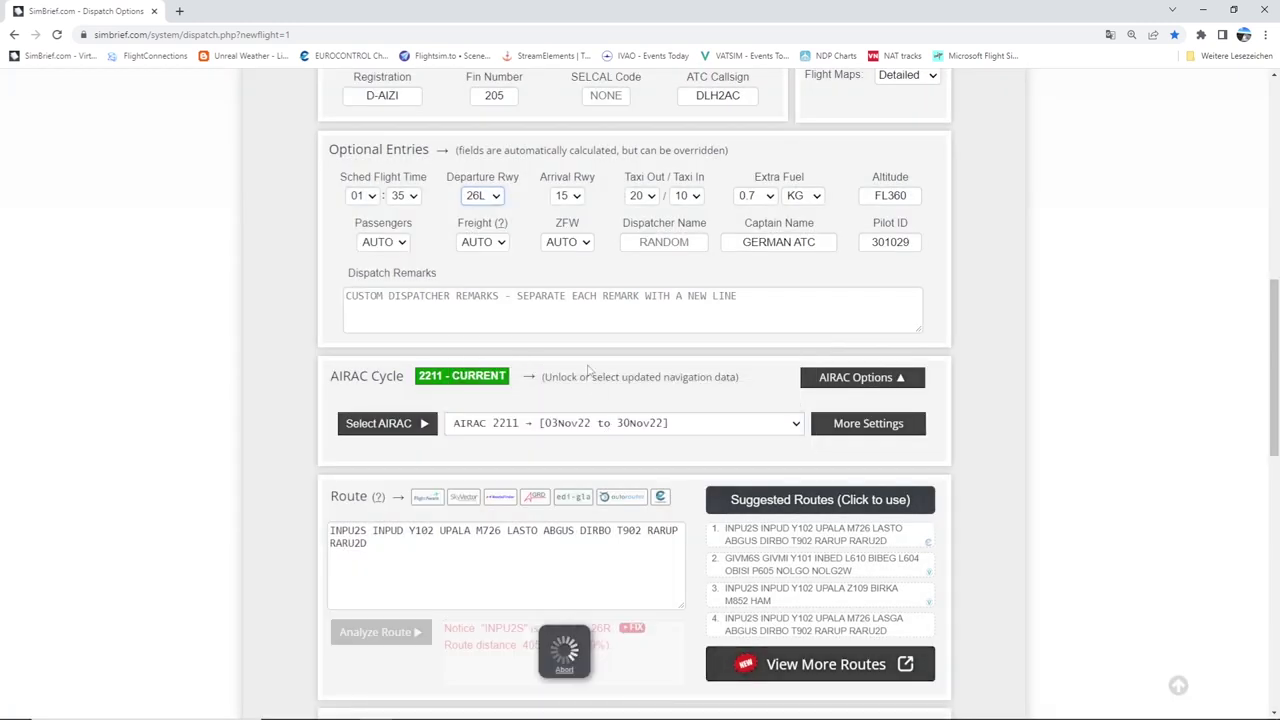
Set the departure runway to 26R, accept automatic SID/STAR selection, and check the SID in the route
{"action": "left_click", "coordinate": [483, 196]}
{"action": "left_click", "coordinate": [478, 255]}
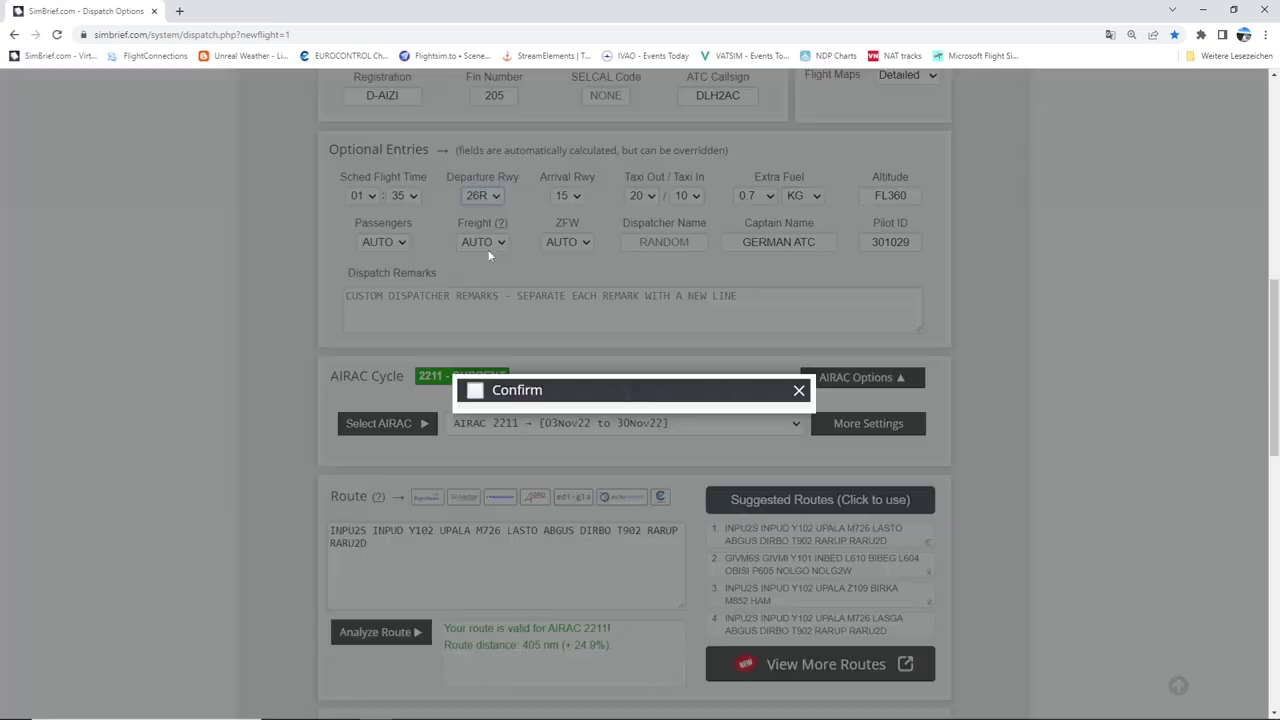
{"action": "left_click", "coordinate": [609, 430]}
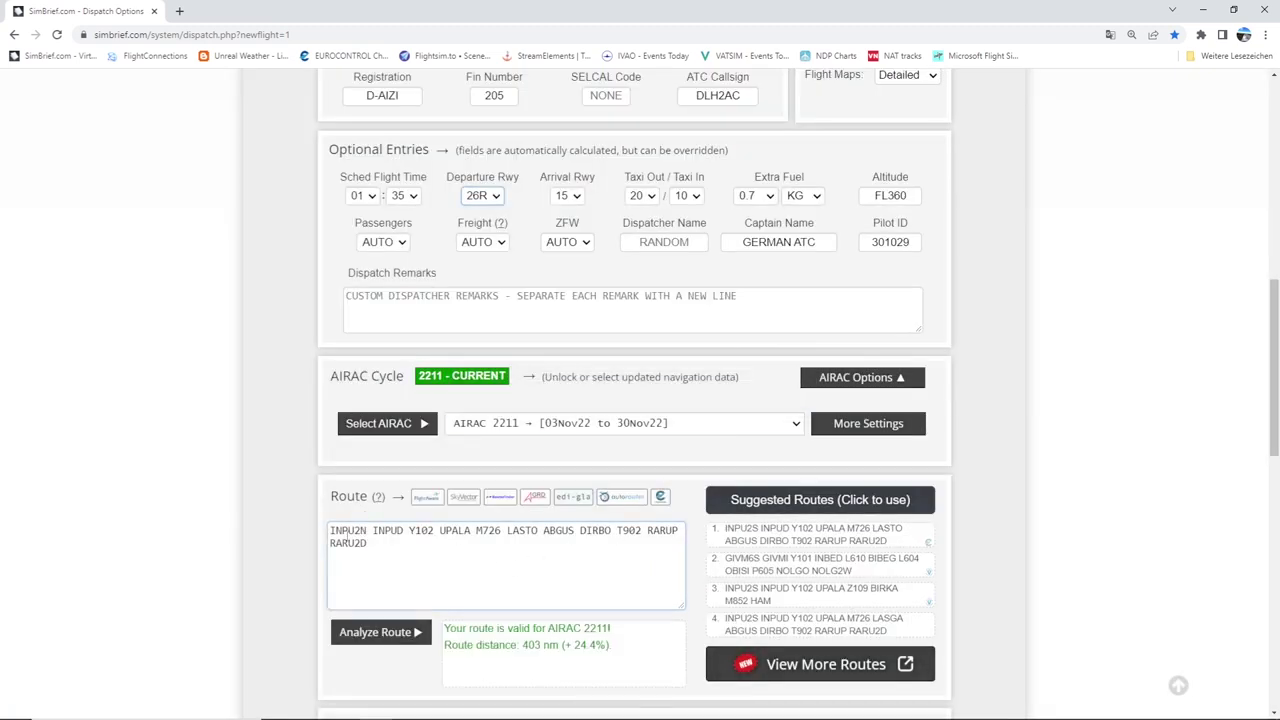
{"action": "scroll", "coordinate": [1204, 468], "scroll_direction": "down", "scroll_amount": 2}
{"action": "scroll", "coordinate": [1204, 468], "scroll_direction": "down", "scroll_amount": 2}
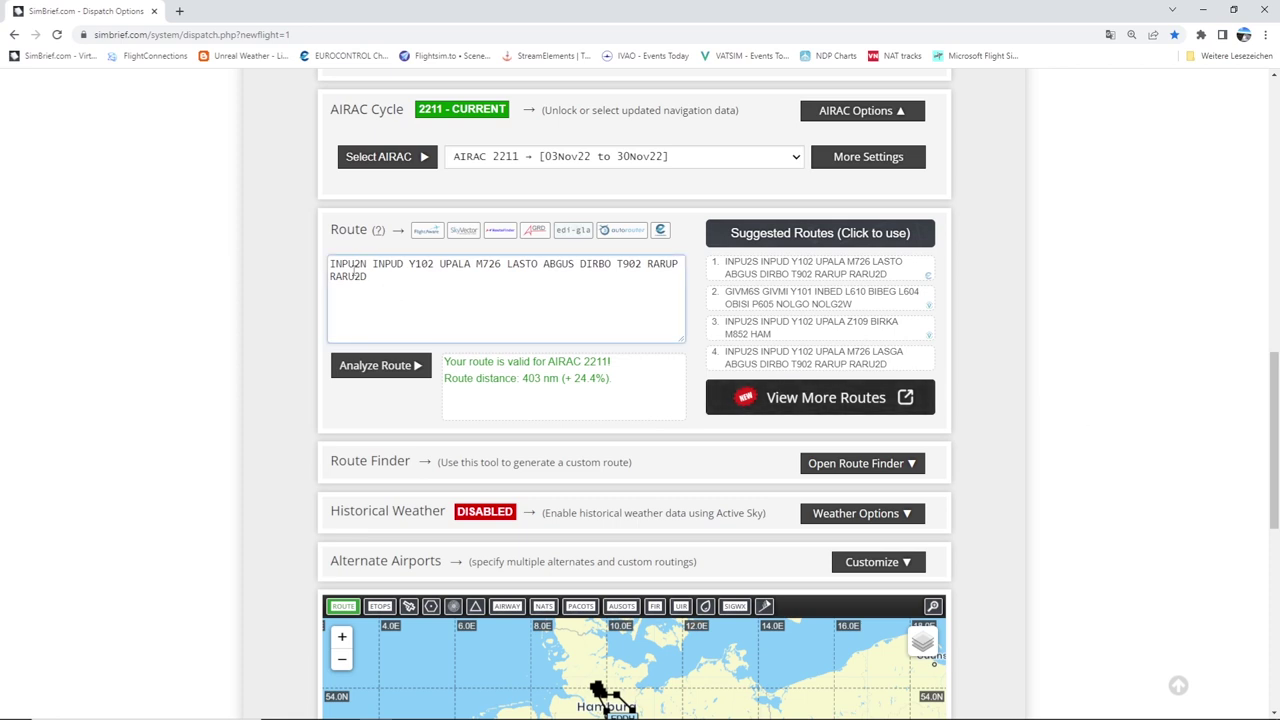
{"action": "left_click_drag", "start_coordinate": [331, 263], "coordinate": [367, 264]}
{"action": "left_click", "coordinate": [348, 266]}
Look at the Route Finder settings and the Historical Weather options, closing each section again
{"action": "scroll", "coordinate": [700, 400], "scroll_direction": "down", "scroll_amount": 2}
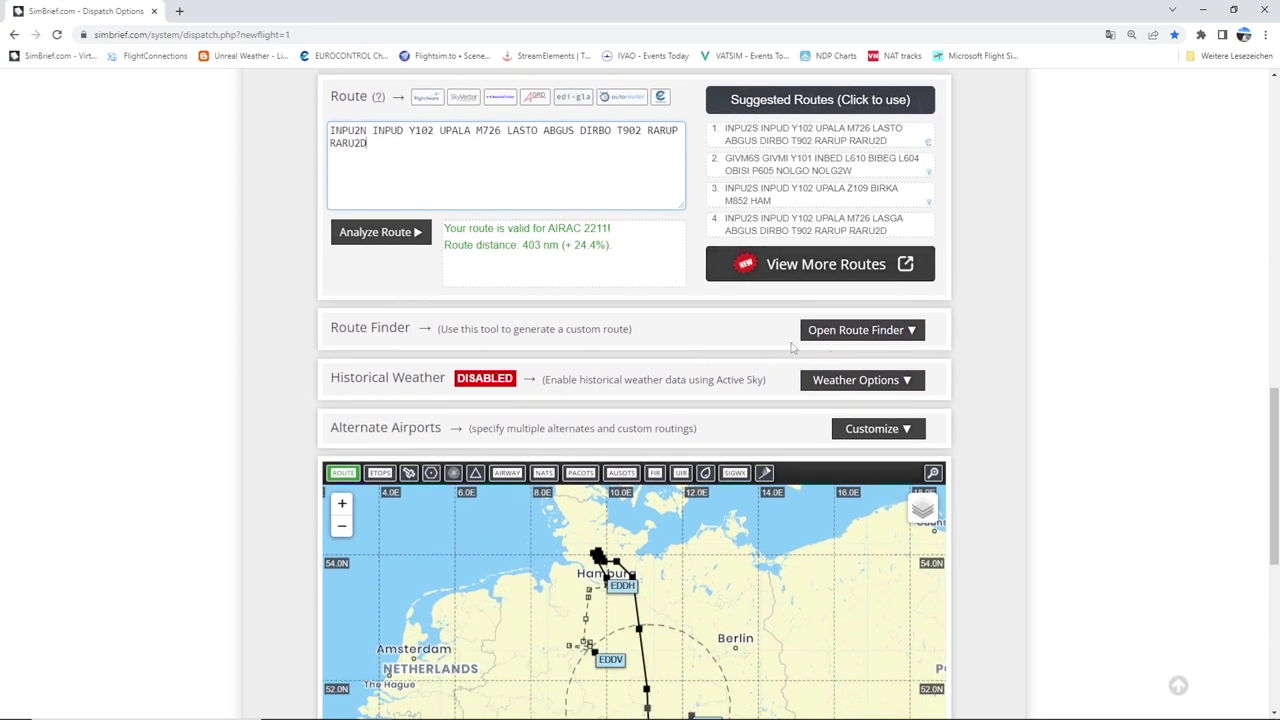
{"action": "left_click", "coordinate": [908, 338]}
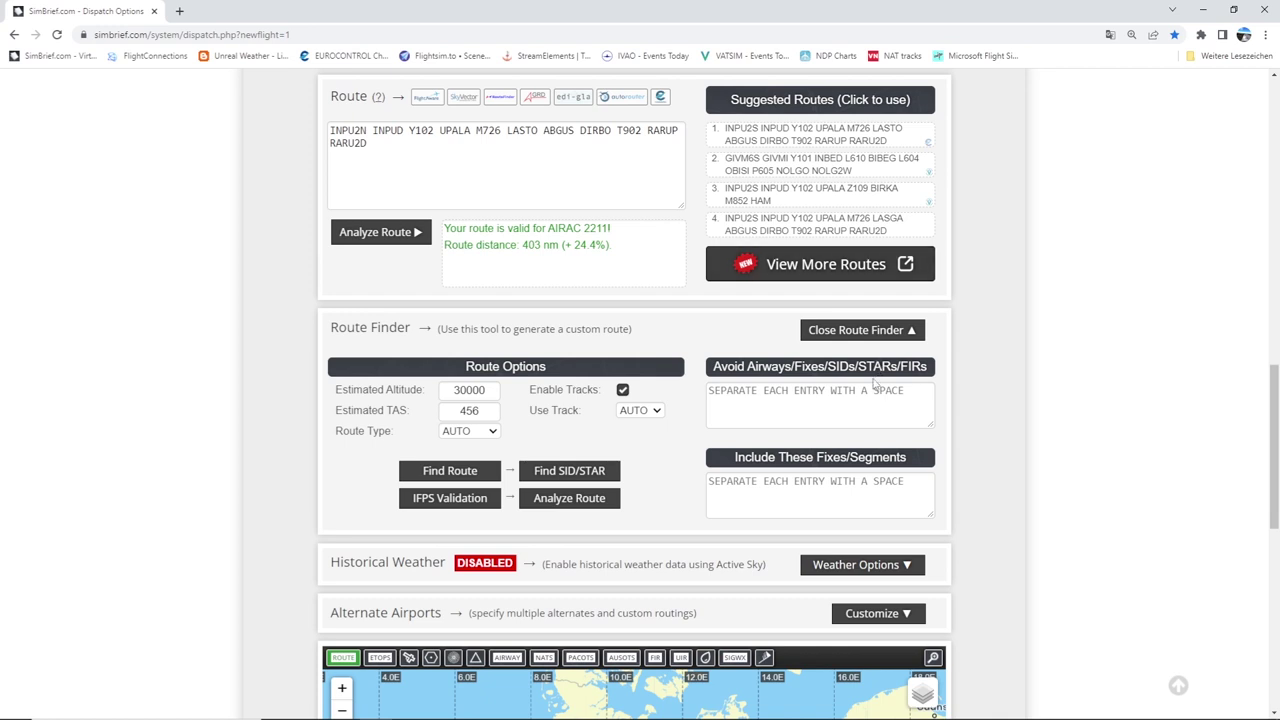
{"action": "left_click", "coordinate": [905, 331]}
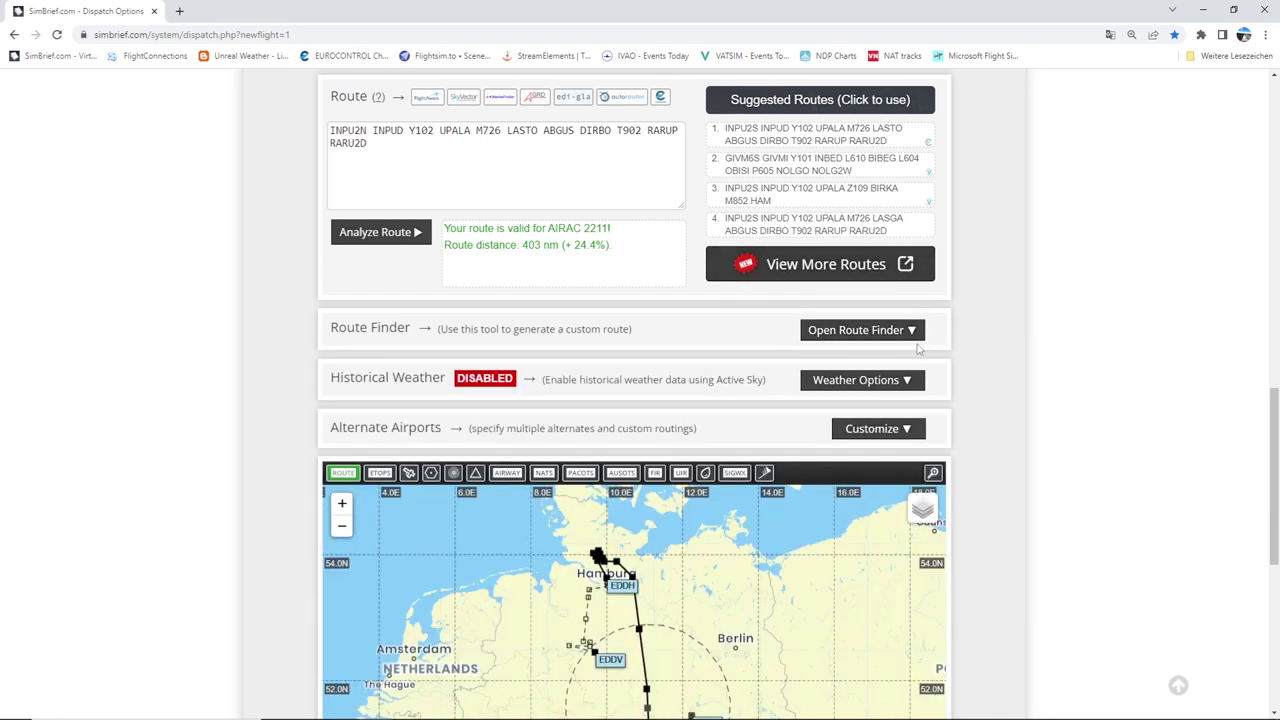
{"action": "scroll", "coordinate": [980, 366], "scroll_direction": "down", "scroll_amount": 2}
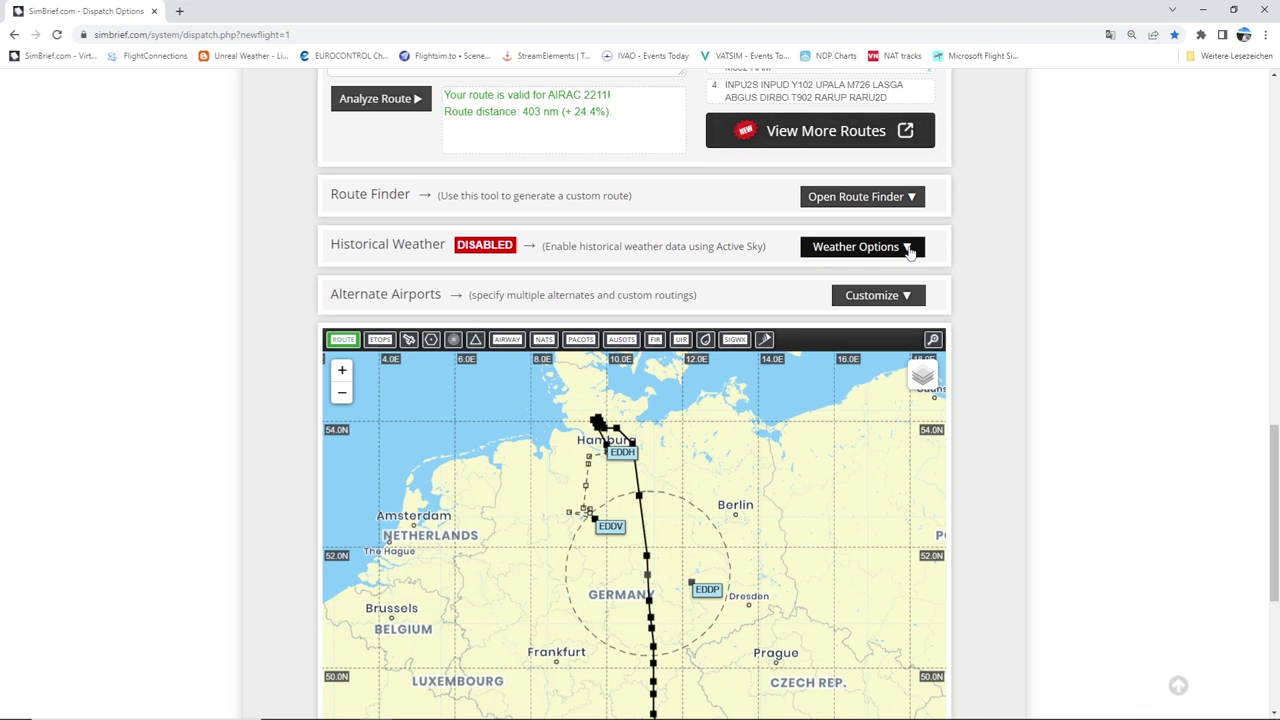
{"action": "left_click", "coordinate": [909, 251]}
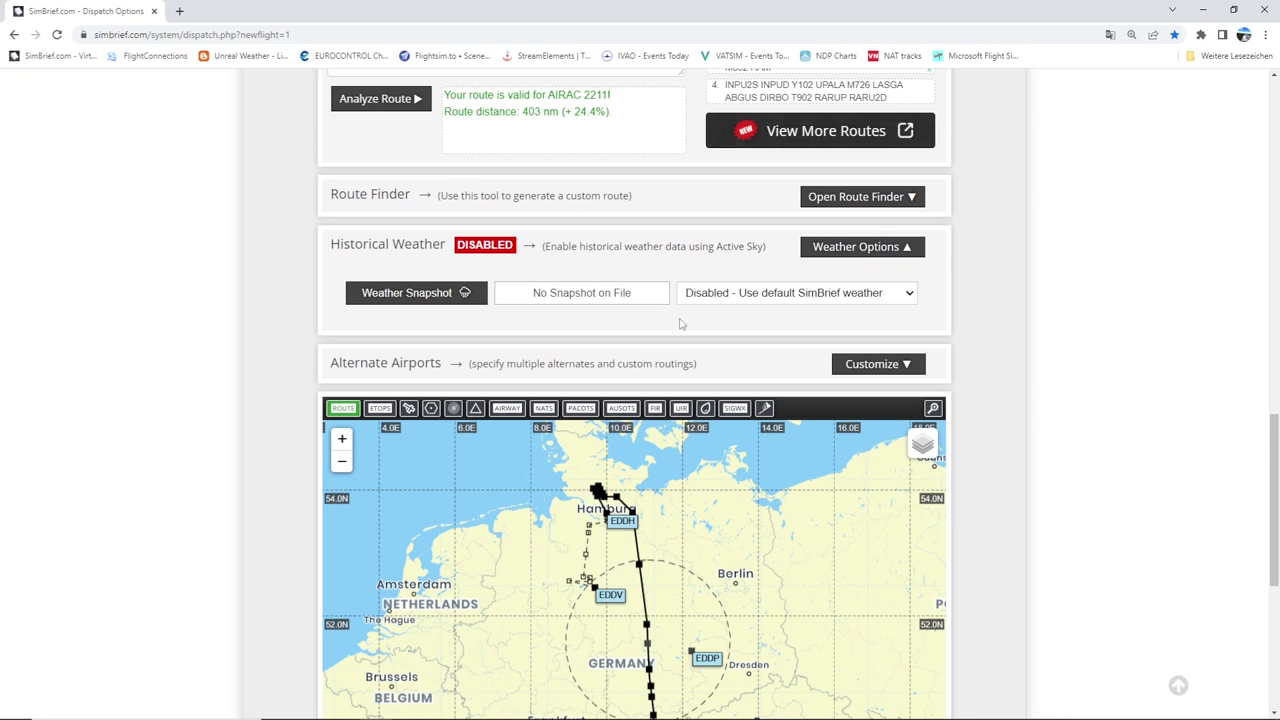
{"action": "left_click", "coordinate": [912, 255]}
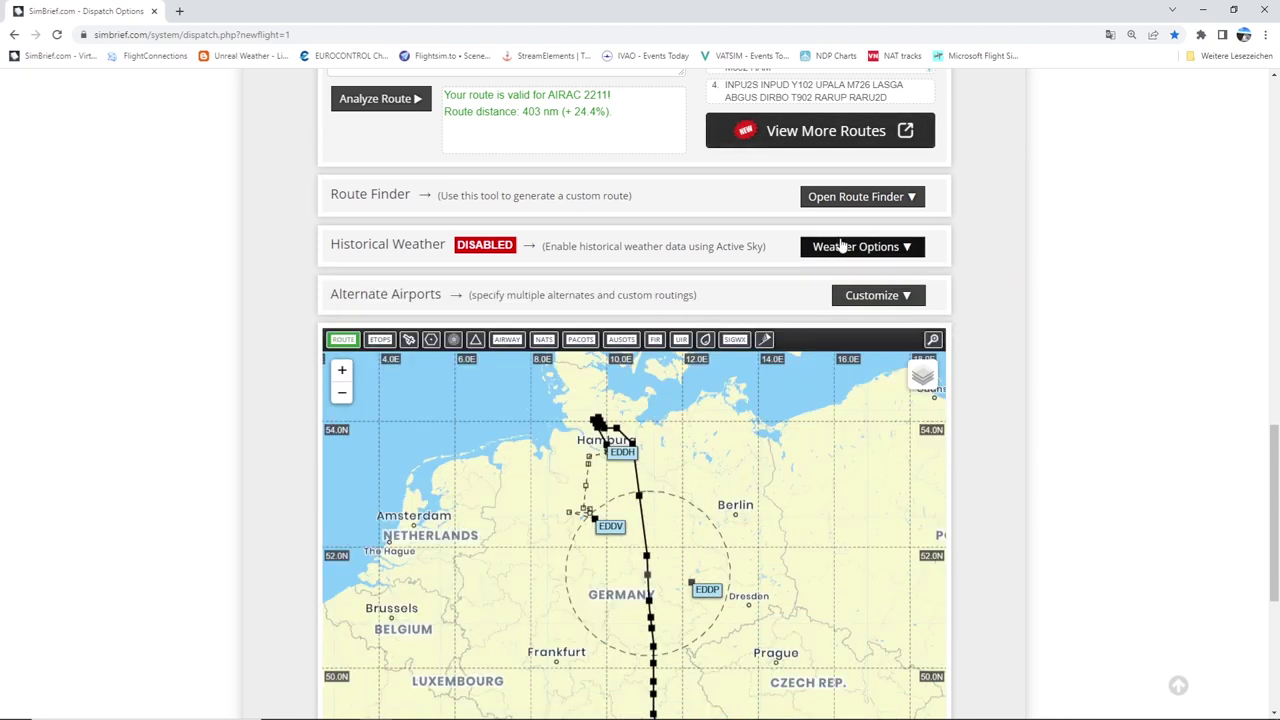
Show the advanced Alternate Airports options and set the number of required alternates to 2
{"action": "scroll", "coordinate": [1060, 306], "scroll_direction": "down", "scroll_amount": 1}
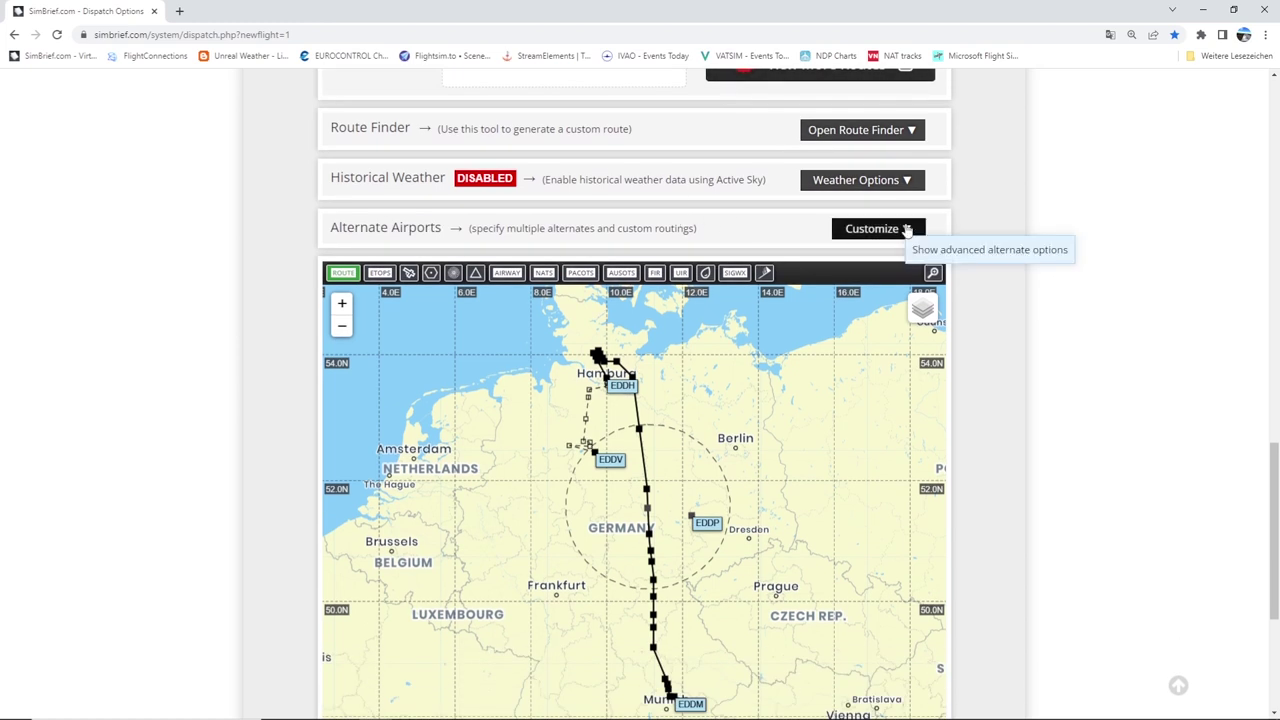
{"action": "left_click", "coordinate": [906, 229]}
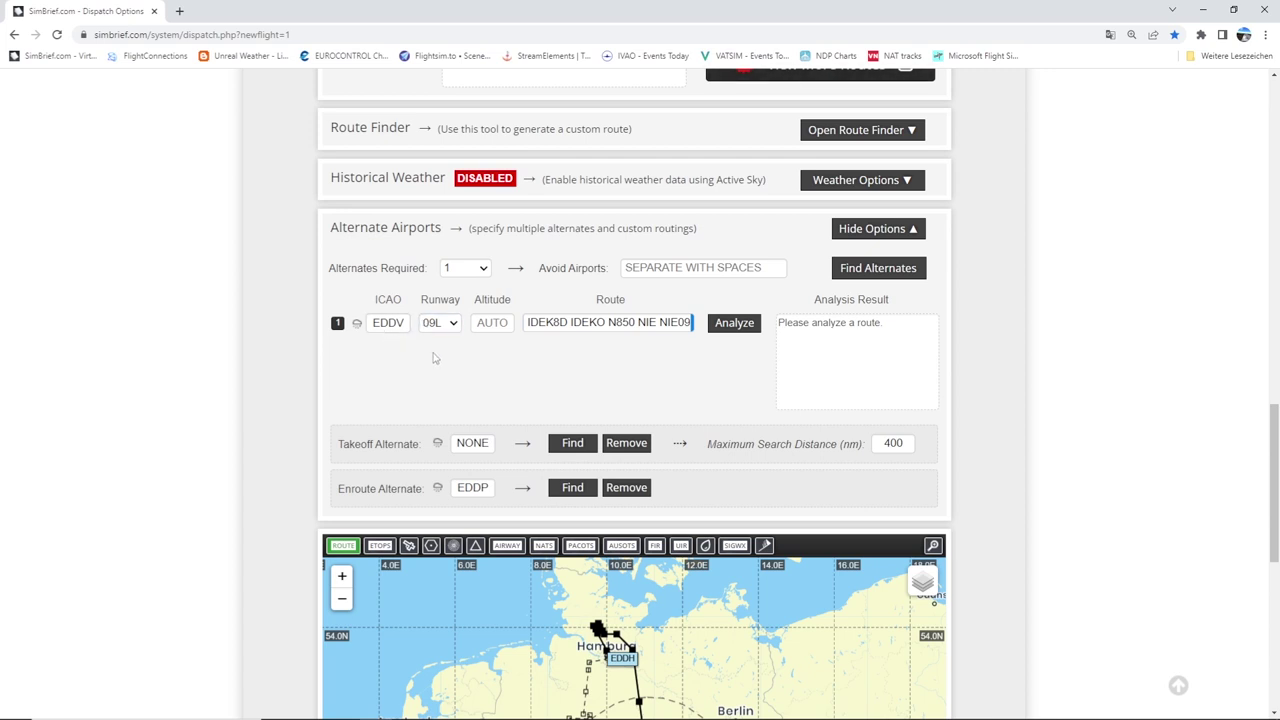
{"action": "left_click", "coordinate": [540, 322]}
{"action": "left_click", "coordinate": [478, 268]}
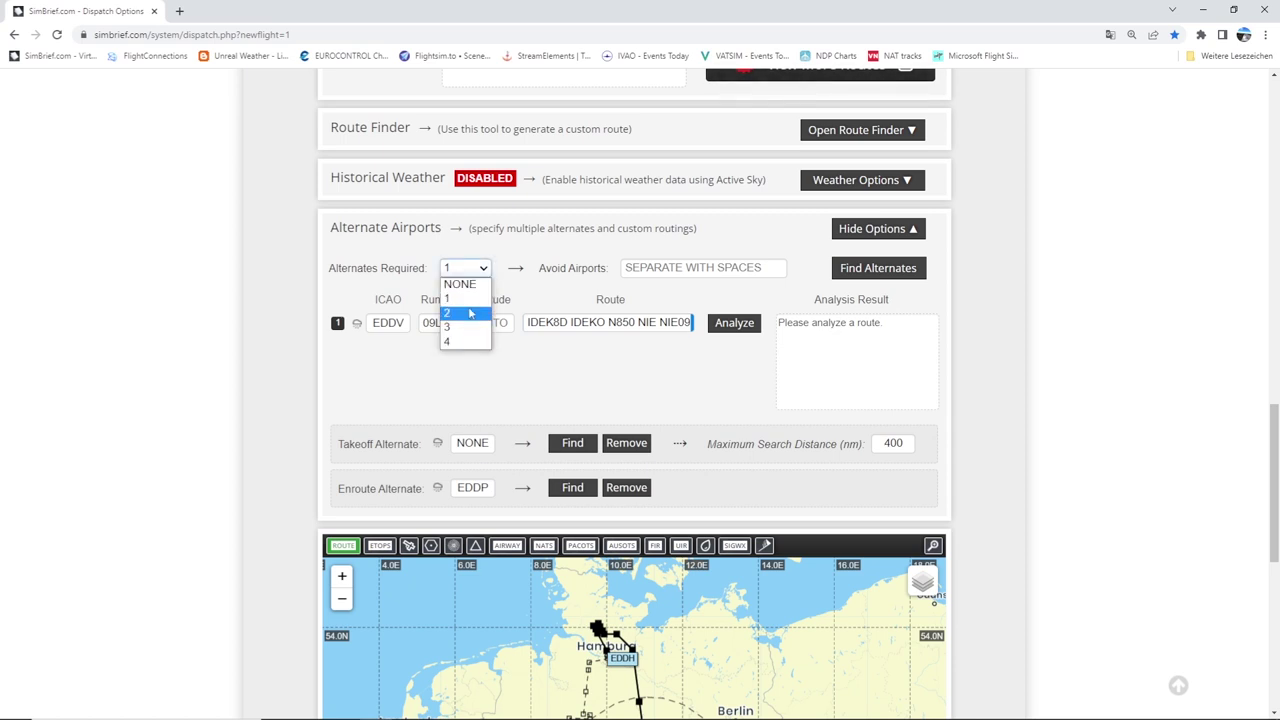
{"action": "left_click", "coordinate": [470, 313]}
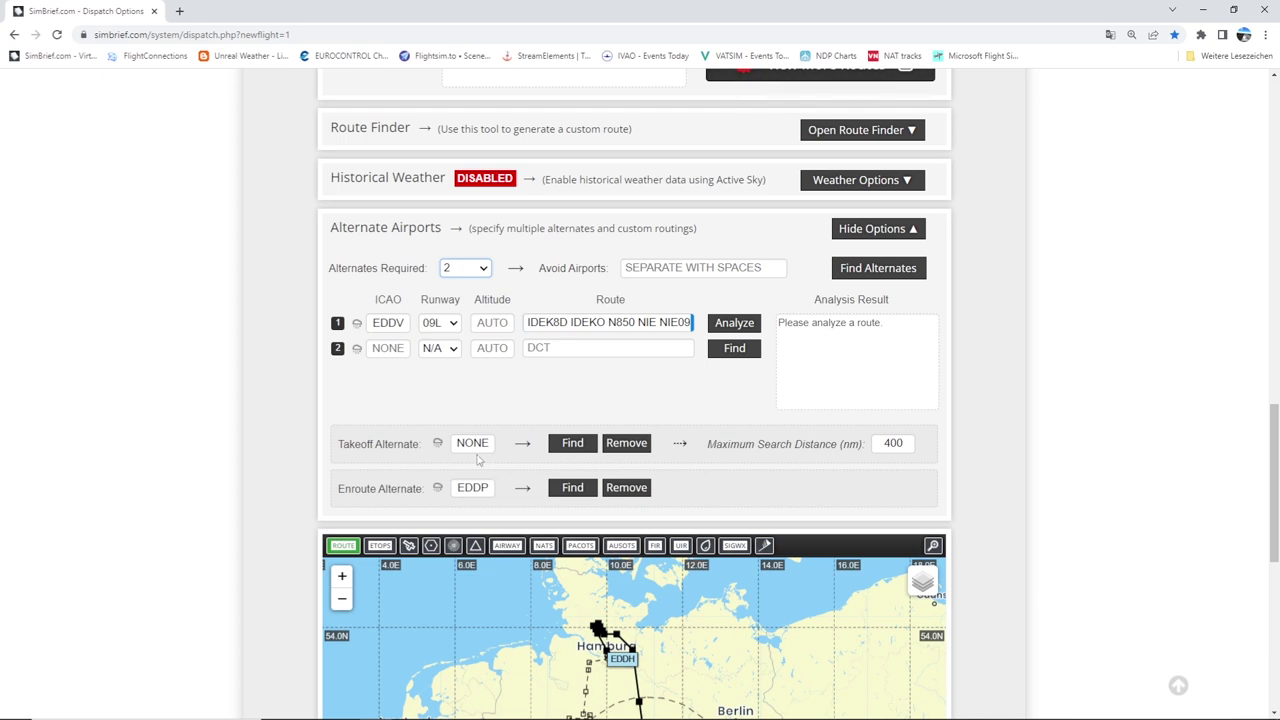
Remove the enroute alternate EDDP and hide the alternate airport options
{"action": "scroll", "coordinate": [480, 455], "scroll_direction": "down", "scroll_amount": 1}
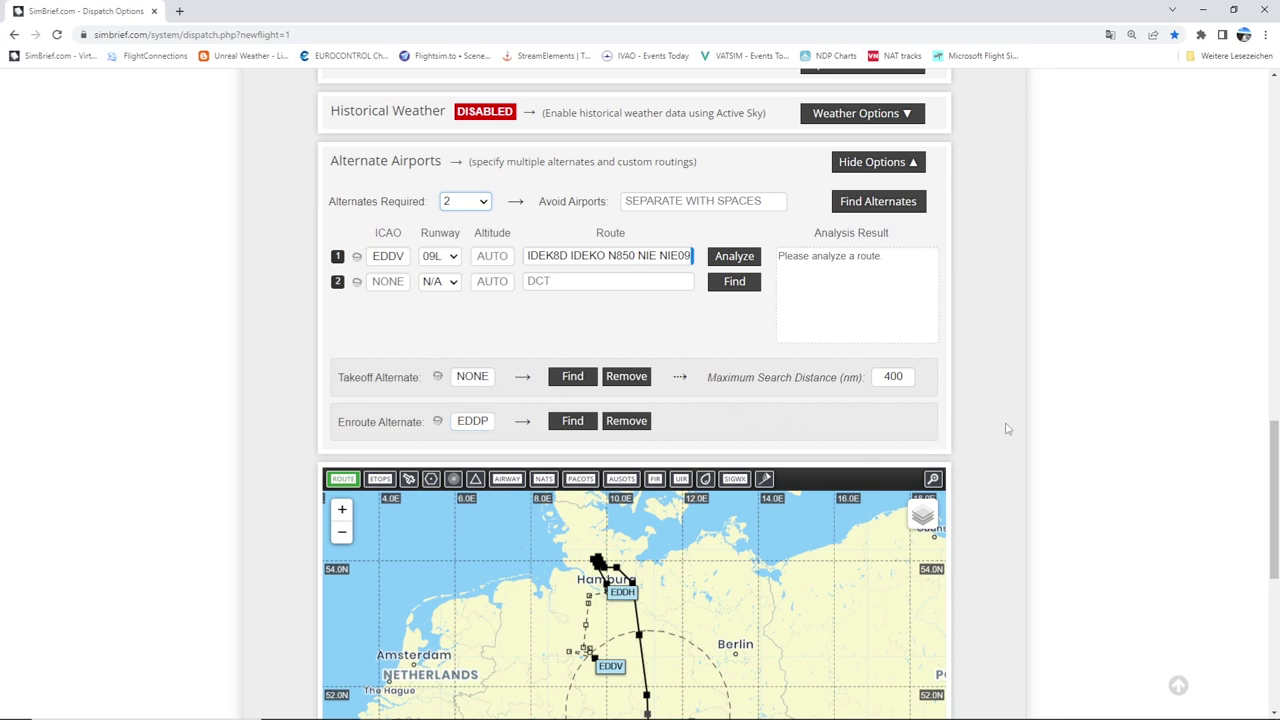
{"action": "scroll", "coordinate": [1012, 428], "scroll_direction": "down", "scroll_amount": 1}
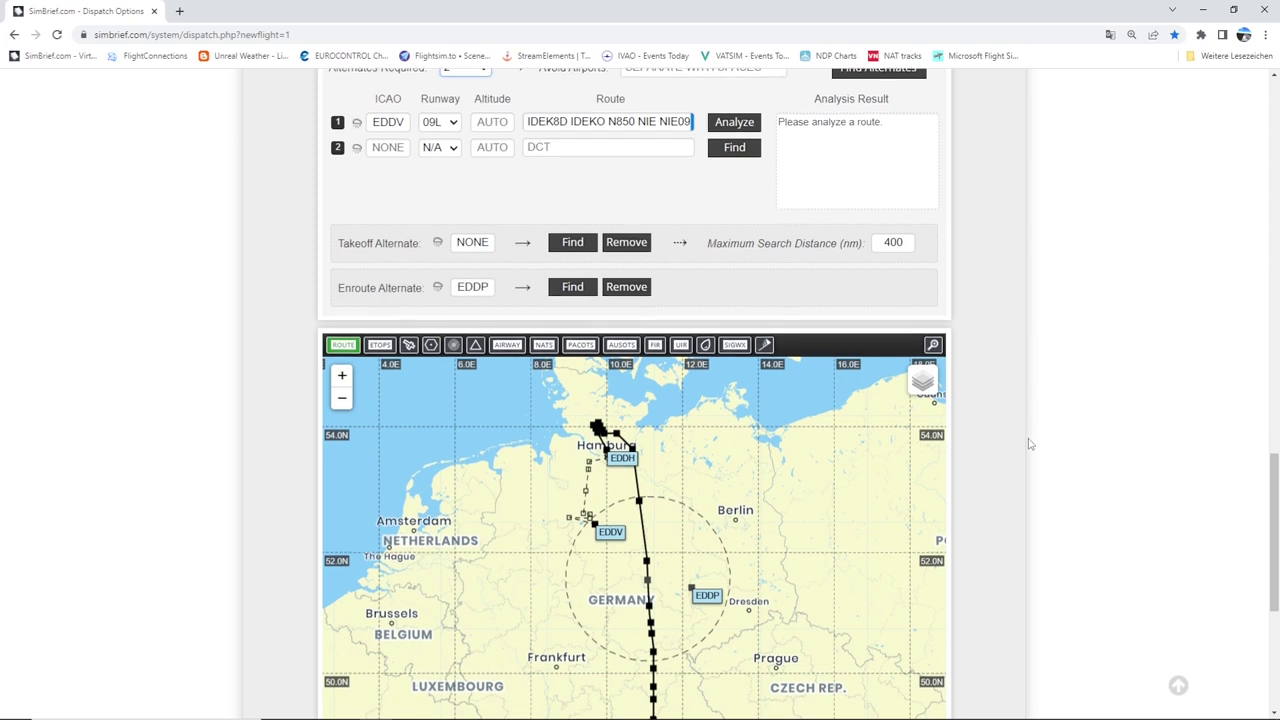
{"action": "scroll", "coordinate": [1030, 443], "scroll_direction": "down", "scroll_amount": 1}
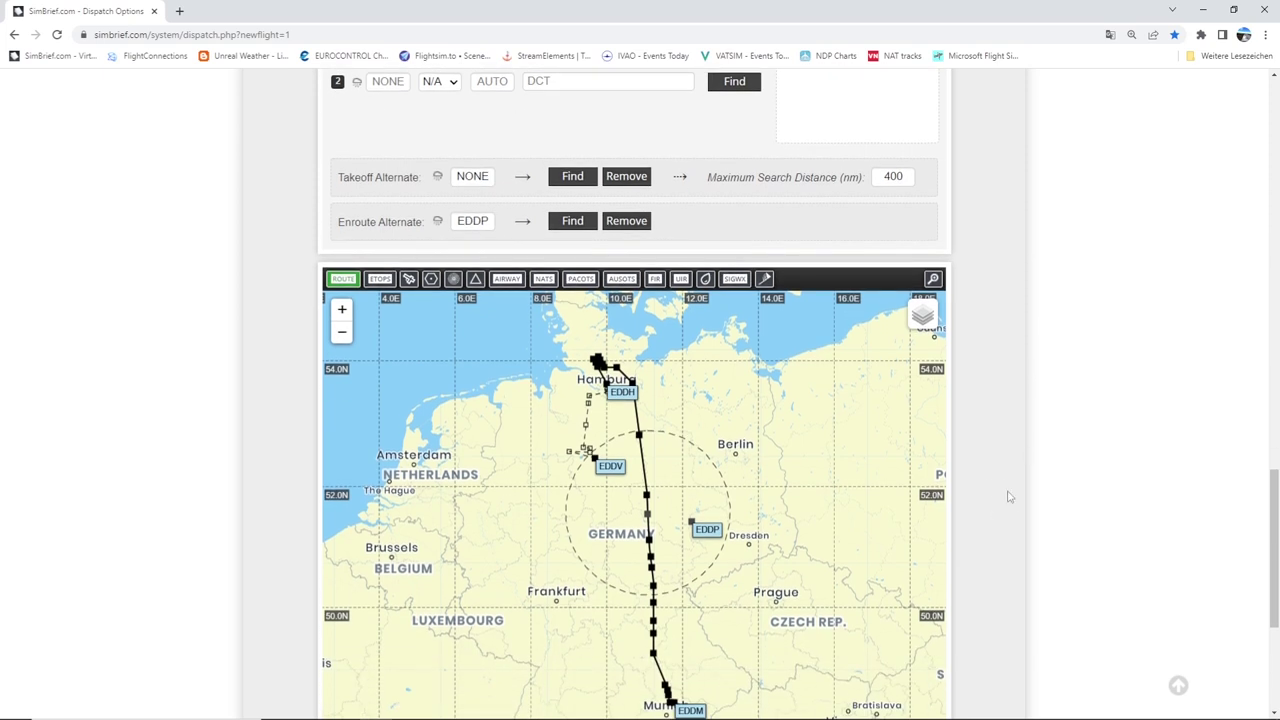
{"action": "left_click", "coordinate": [624, 222]}
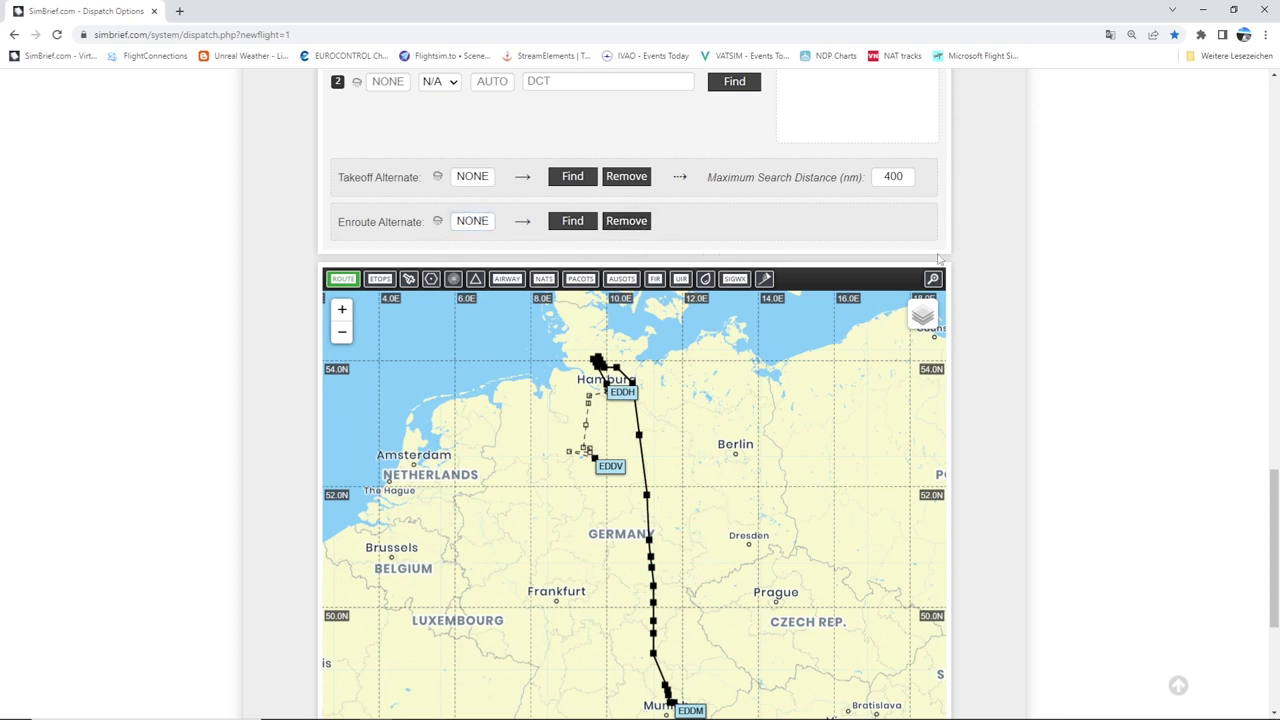
{"action": "scroll", "coordinate": [976, 287], "scroll_direction": "up", "scroll_amount": 3}
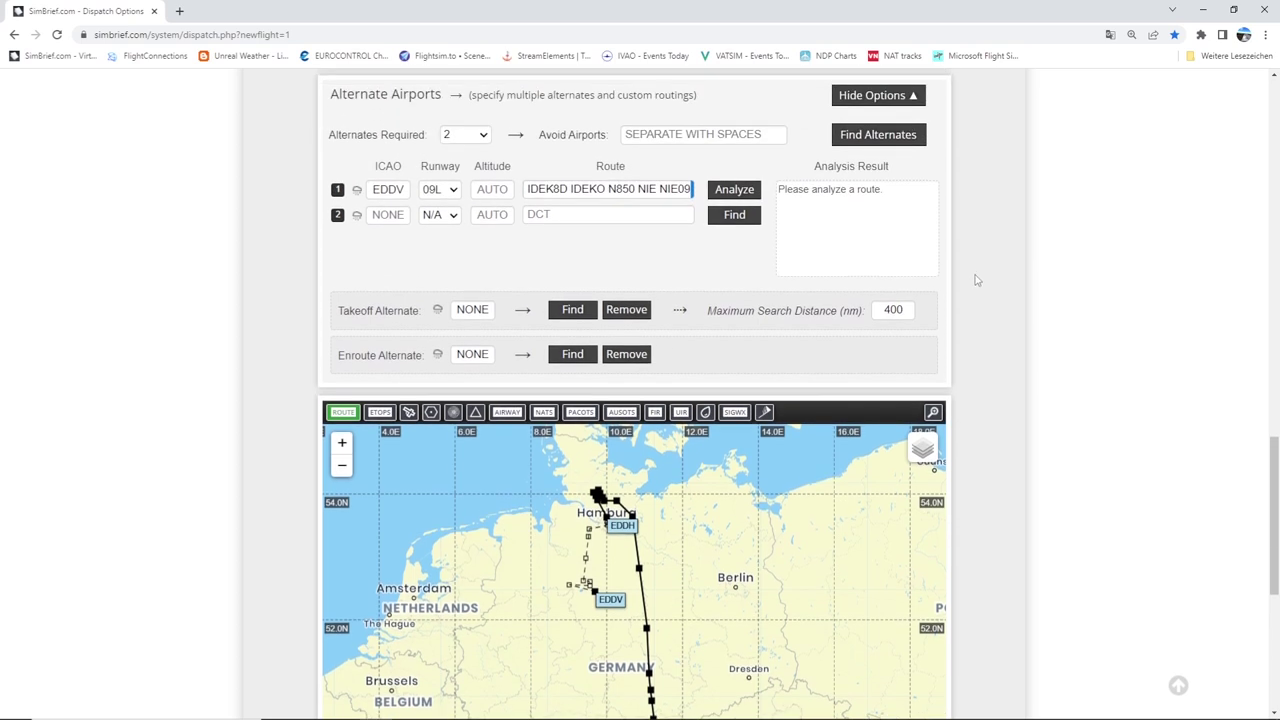
{"action": "left_click", "coordinate": [916, 97]}
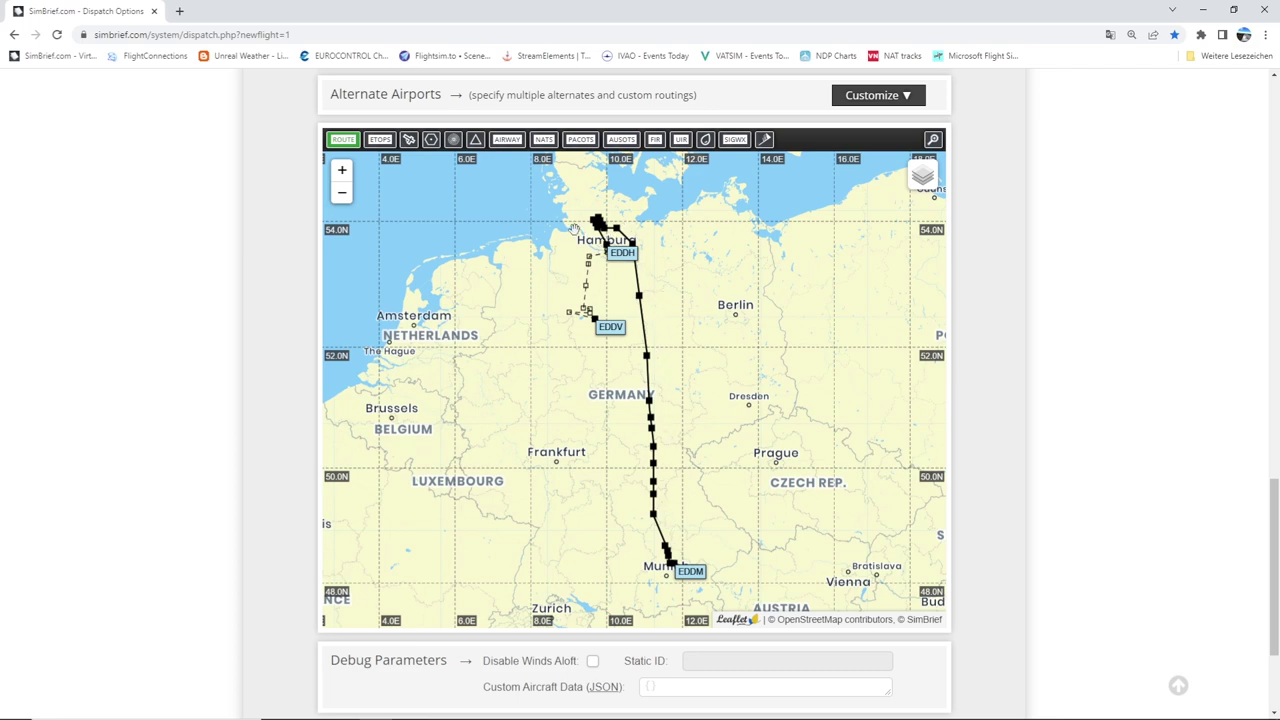
Display the high airways on the route map and examine them closely along the planned route
{"action": "left_click", "coordinate": [505, 140]}
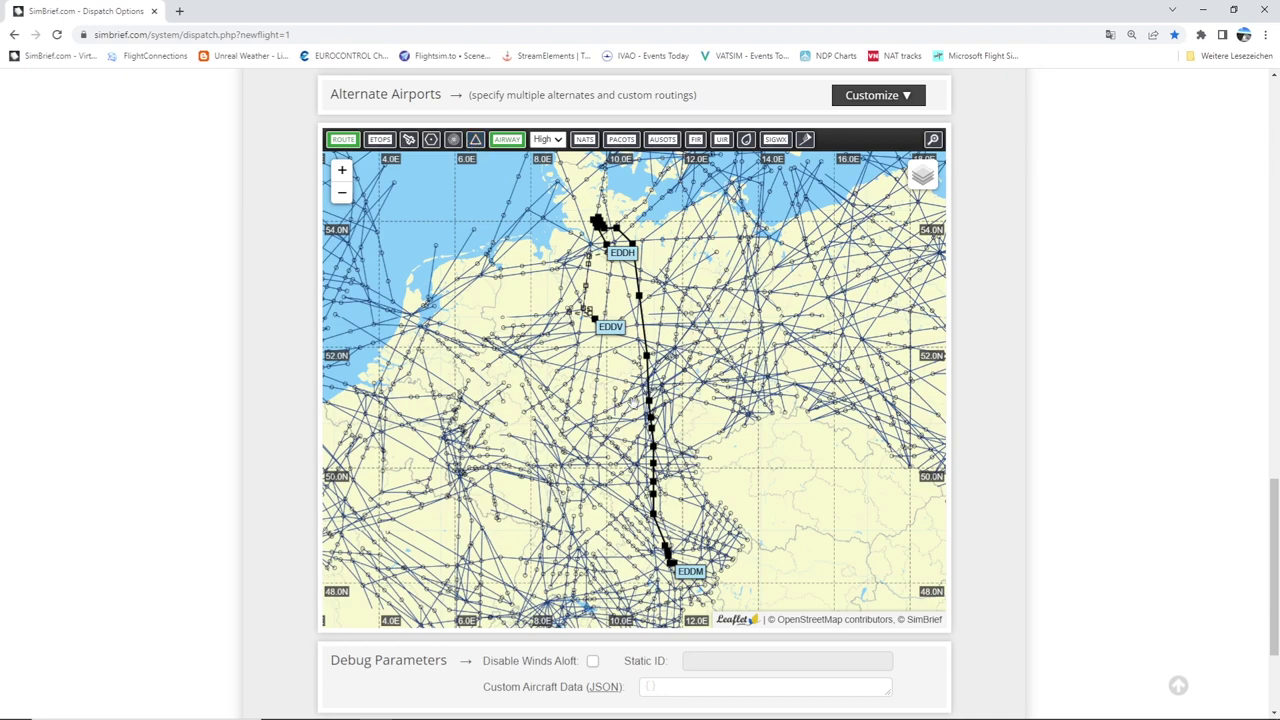
{"action": "scroll", "coordinate": [642, 402], "scroll_direction": "up", "scroll_amount": 2}
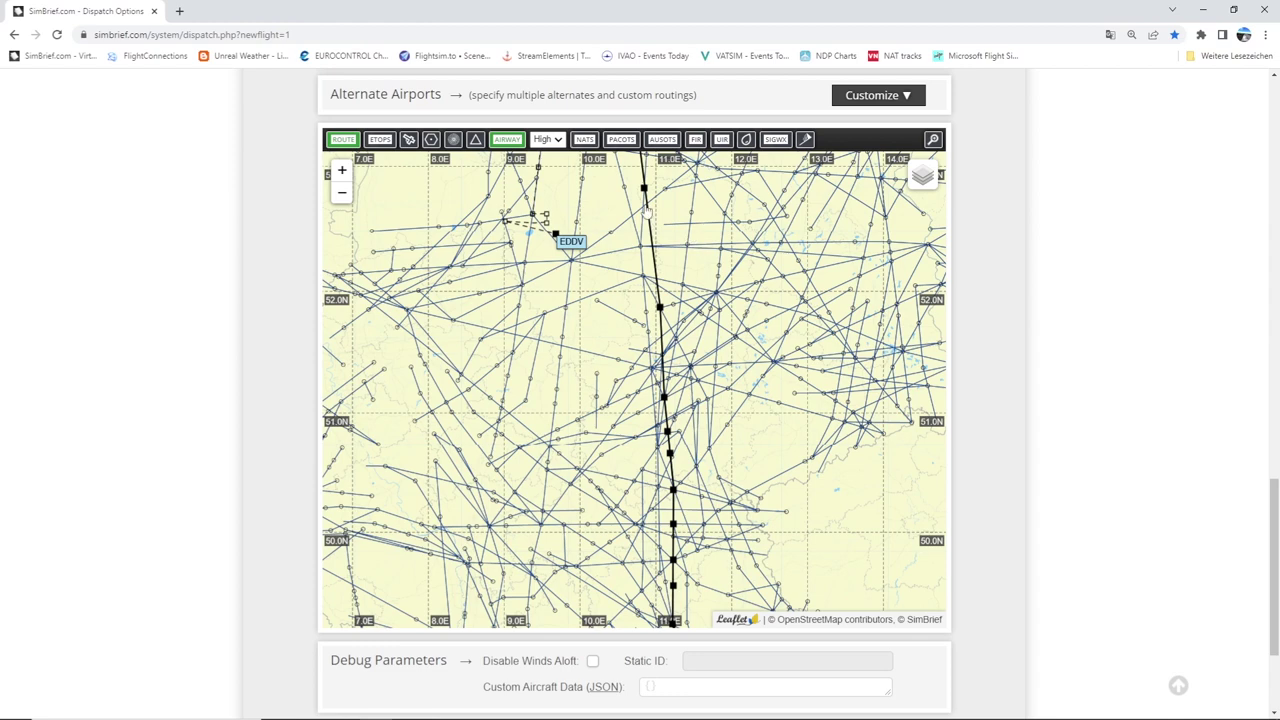
Hide the airways on the route map and look over the whole planned route from EDDM to EDDH
{"action": "left_click_drag", "start_coordinate": [610, 203], "coordinate": [620, 378]}
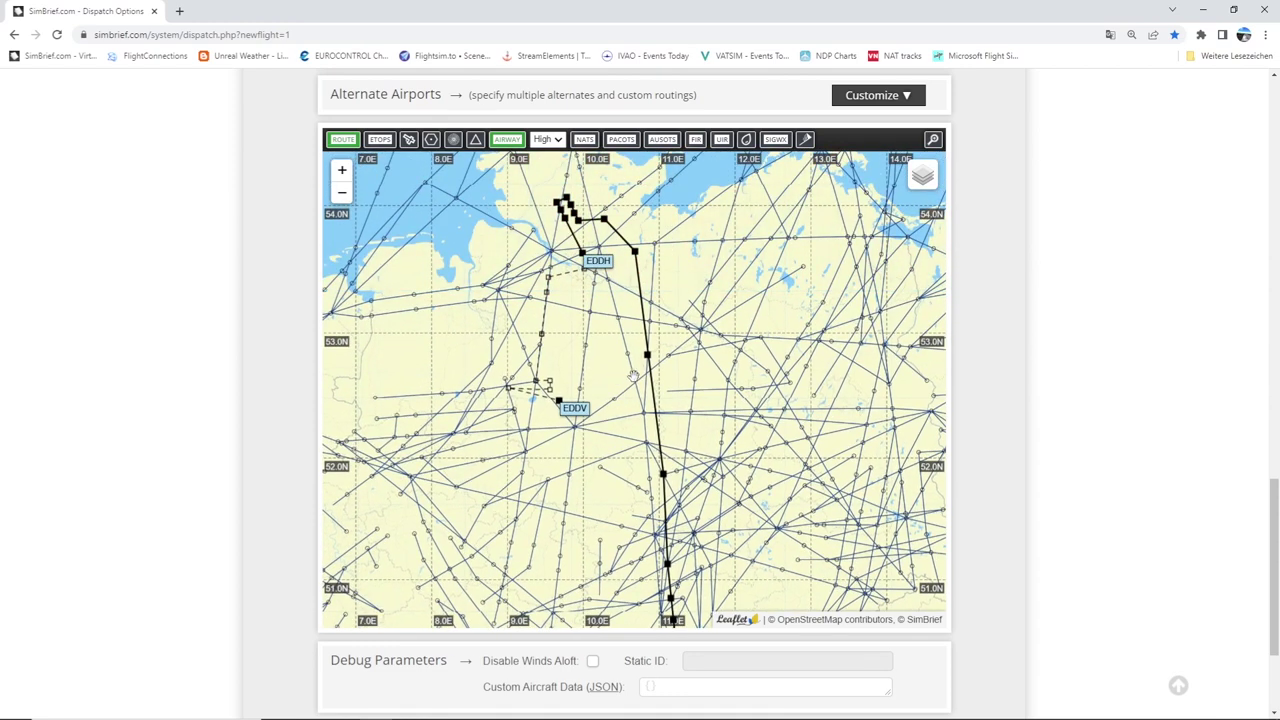
{"action": "left_click", "coordinate": [515, 142]}
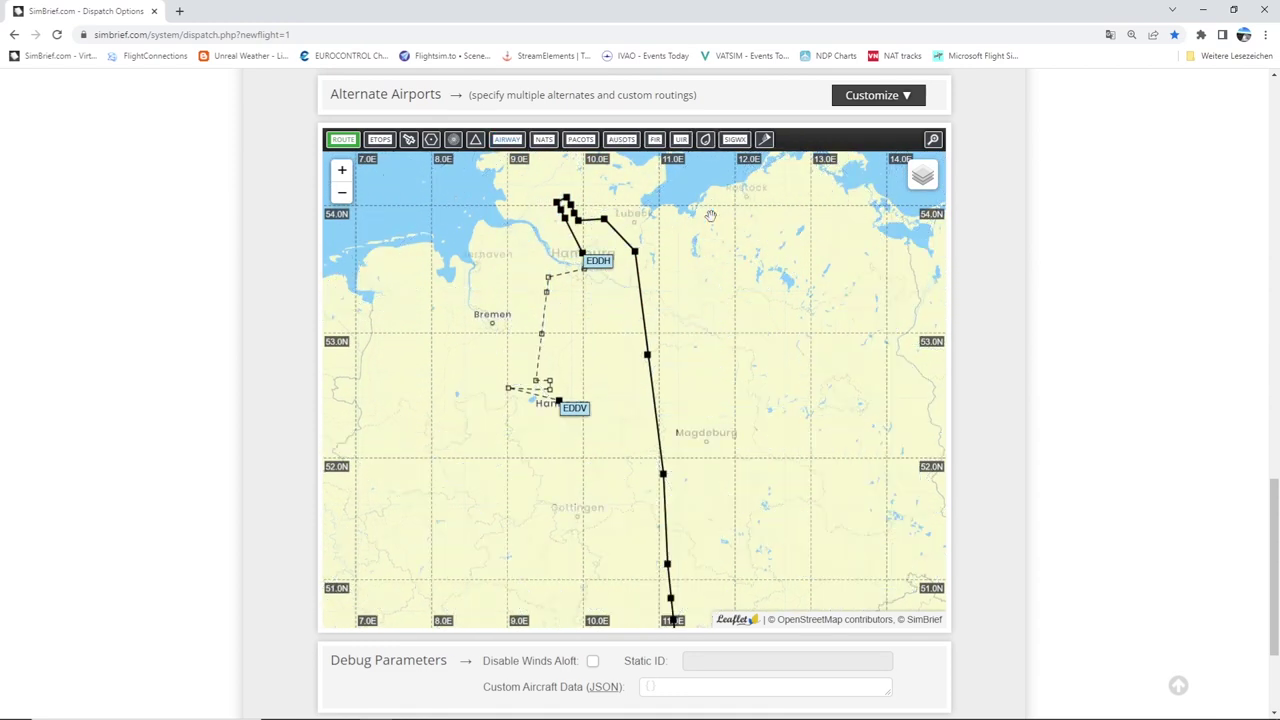
{"action": "left_click_drag", "start_coordinate": [653, 447], "coordinate": [670, 379]}
{"action": "scroll", "coordinate": [670, 379], "scroll_direction": "down", "scroll_amount": 1}
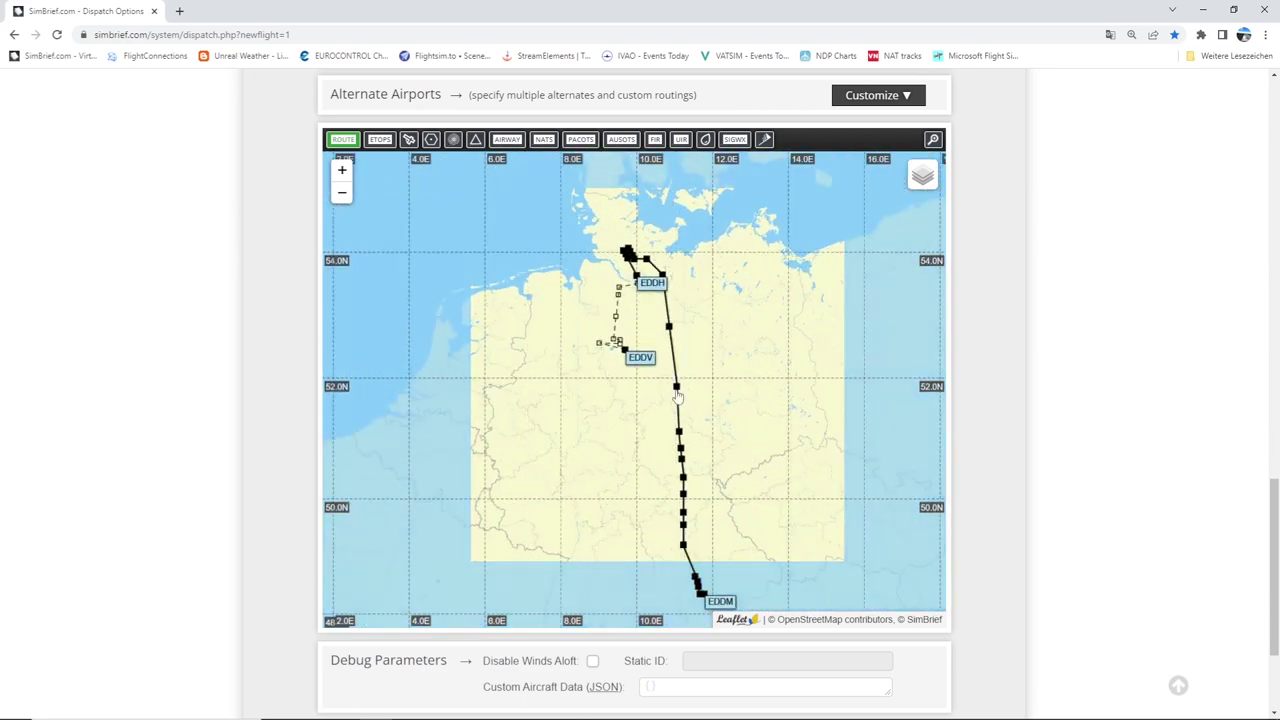
{"action": "left_click_drag", "start_coordinate": [680, 596], "coordinate": [688, 539]}
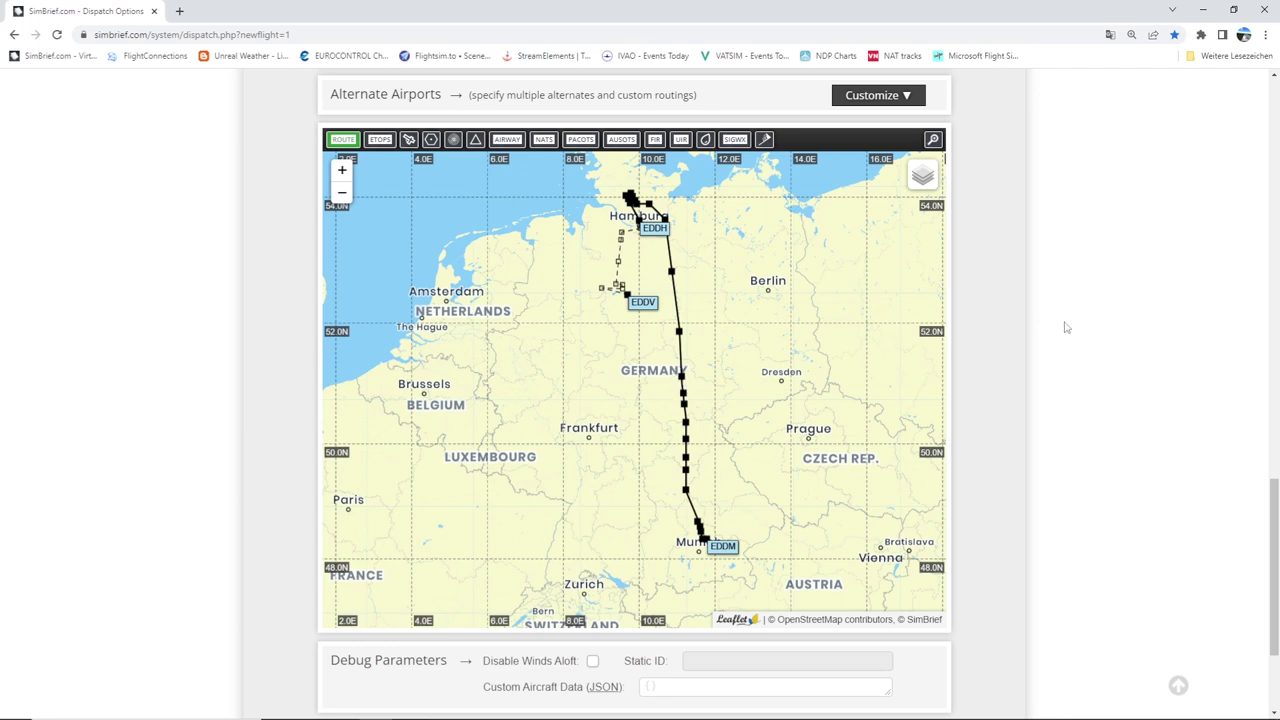
Generate the flight plan for DLH1146 with the configured dispatch options and show the OFP summary of the briefing
{"action": "scroll", "coordinate": [1040, 301], "scroll_direction": "up", "scroll_amount": 10}
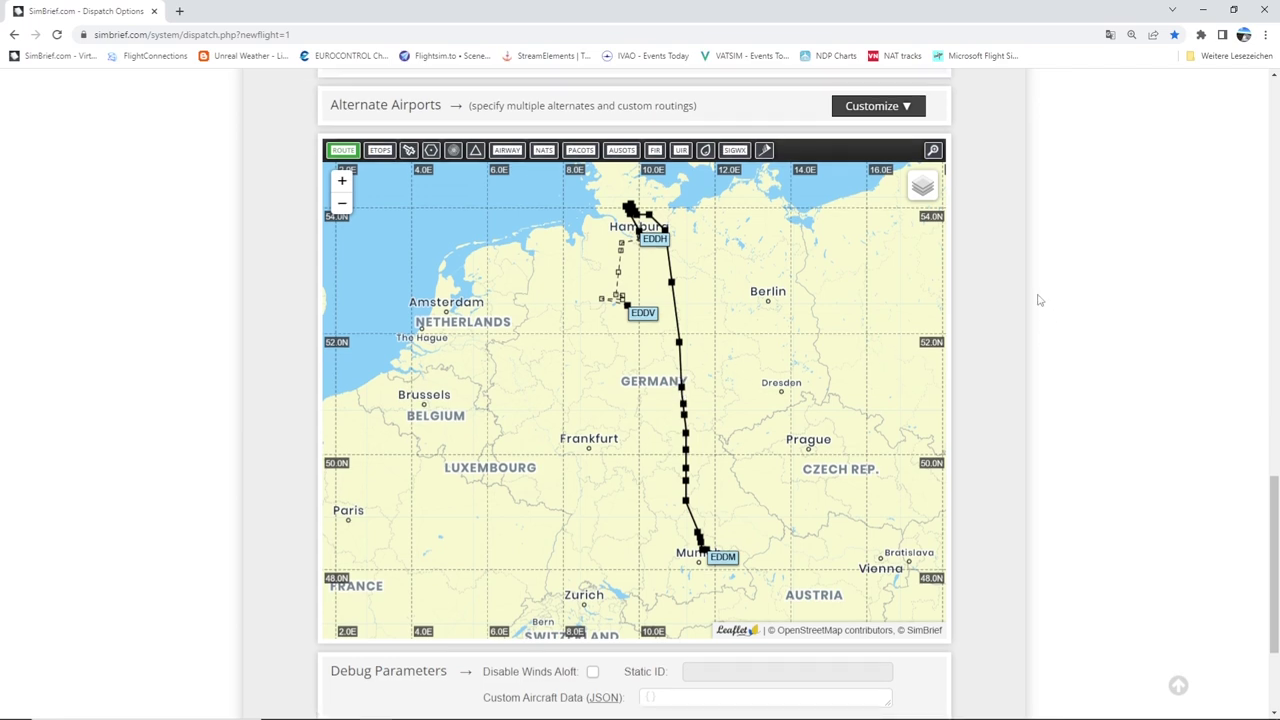
{"action": "scroll", "coordinate": [1035, 298], "scroll_direction": "up", "scroll_amount": 2}
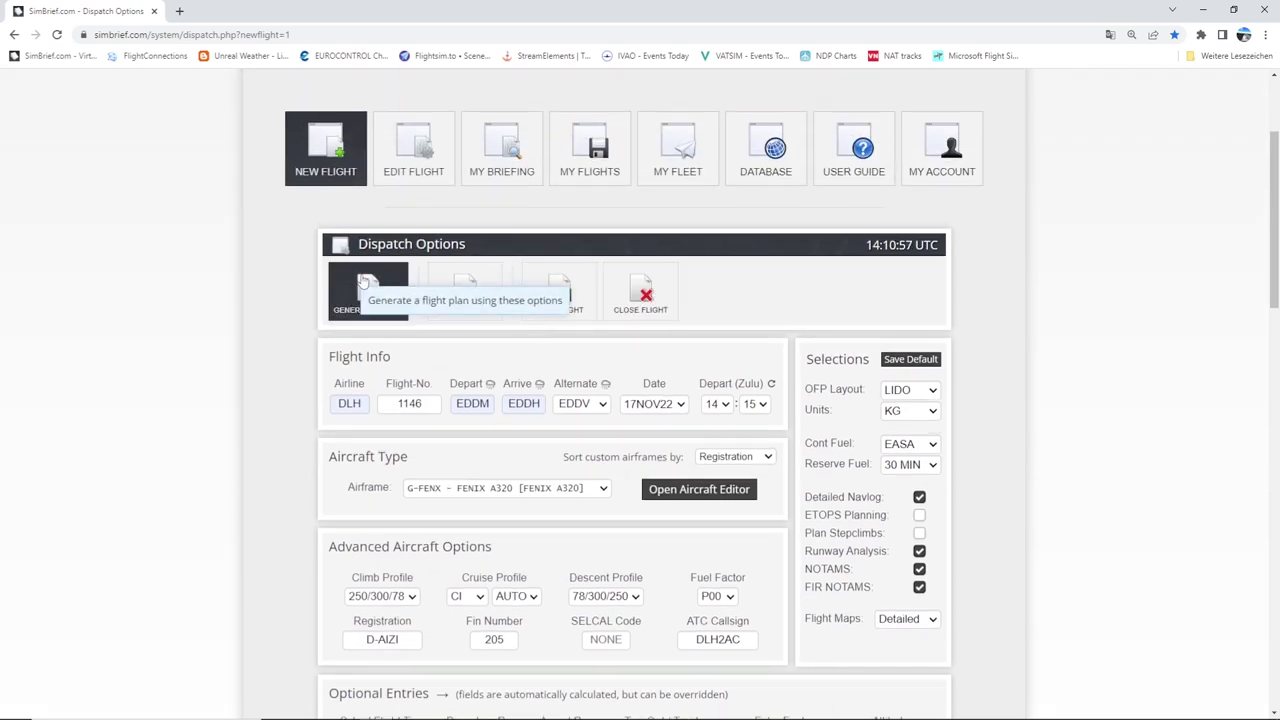
{"action": "left_click", "coordinate": [366, 288]}
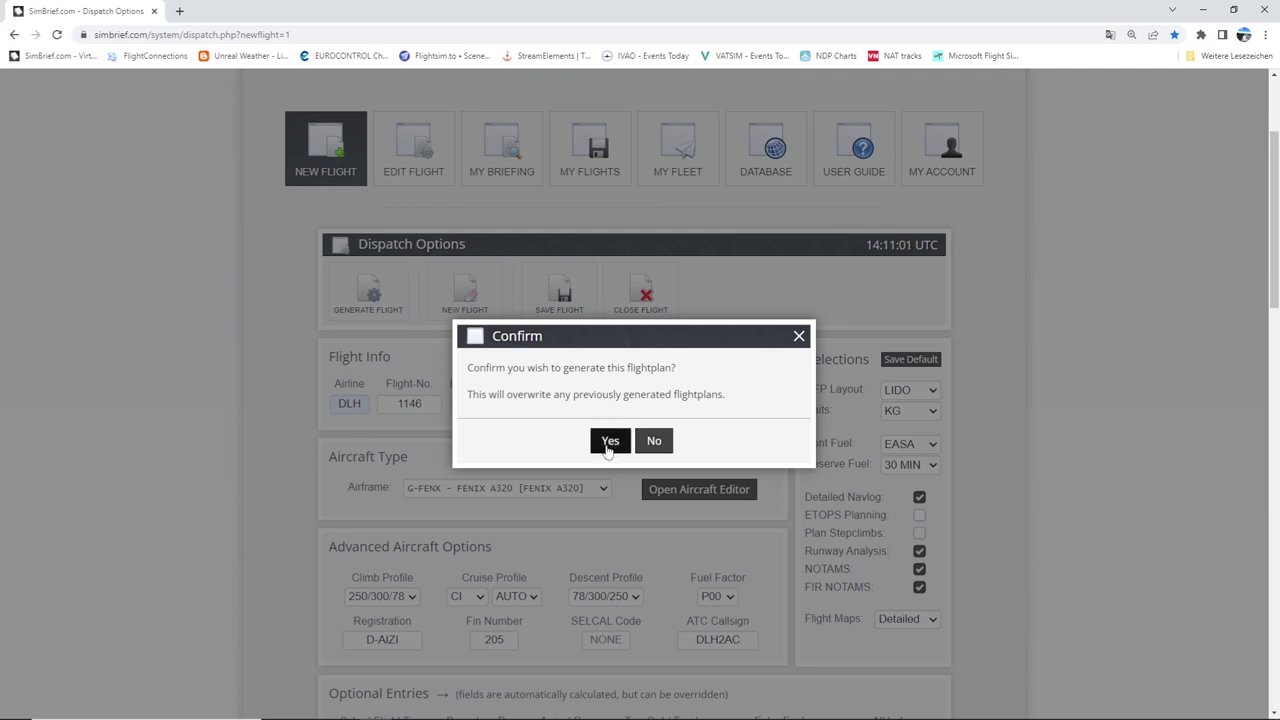
{"action": "left_click", "coordinate": [607, 448]}
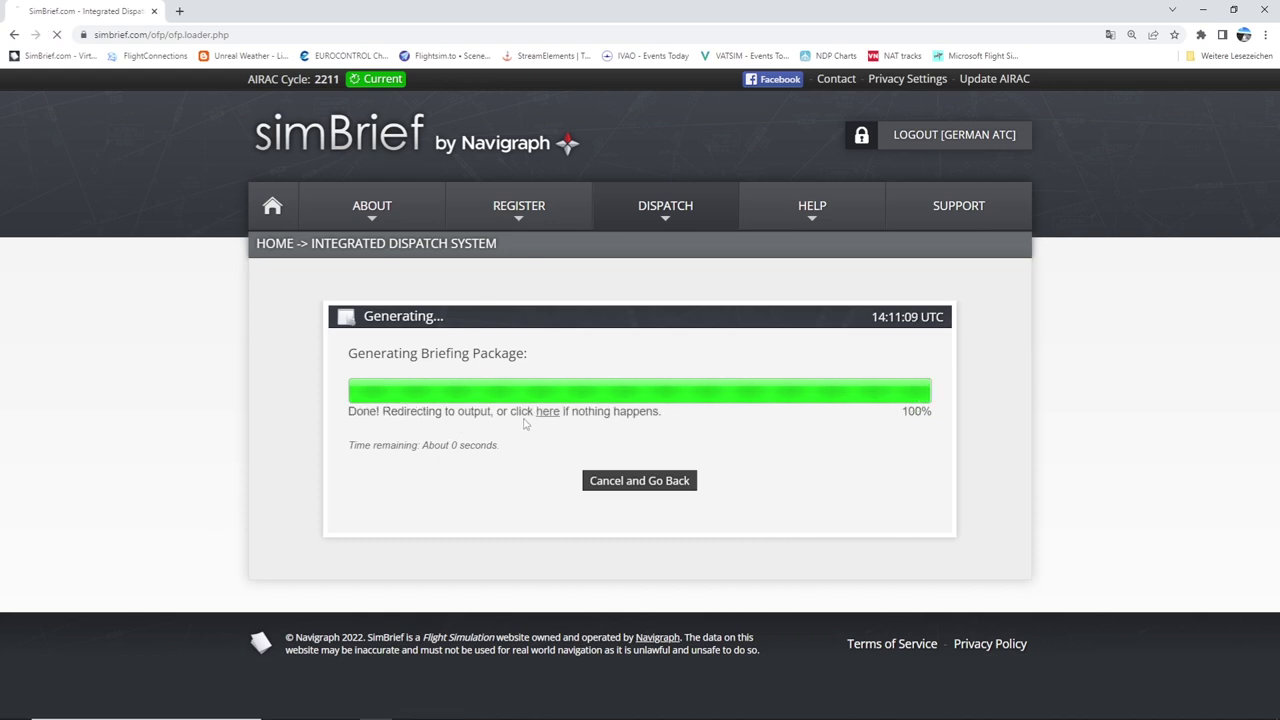
{"action": "scroll", "coordinate": [988, 425], "scroll_direction": "down", "scroll_amount": 1}
{"action": "scroll", "coordinate": [988, 425], "scroll_direction": "down", "scroll_amount": 2}
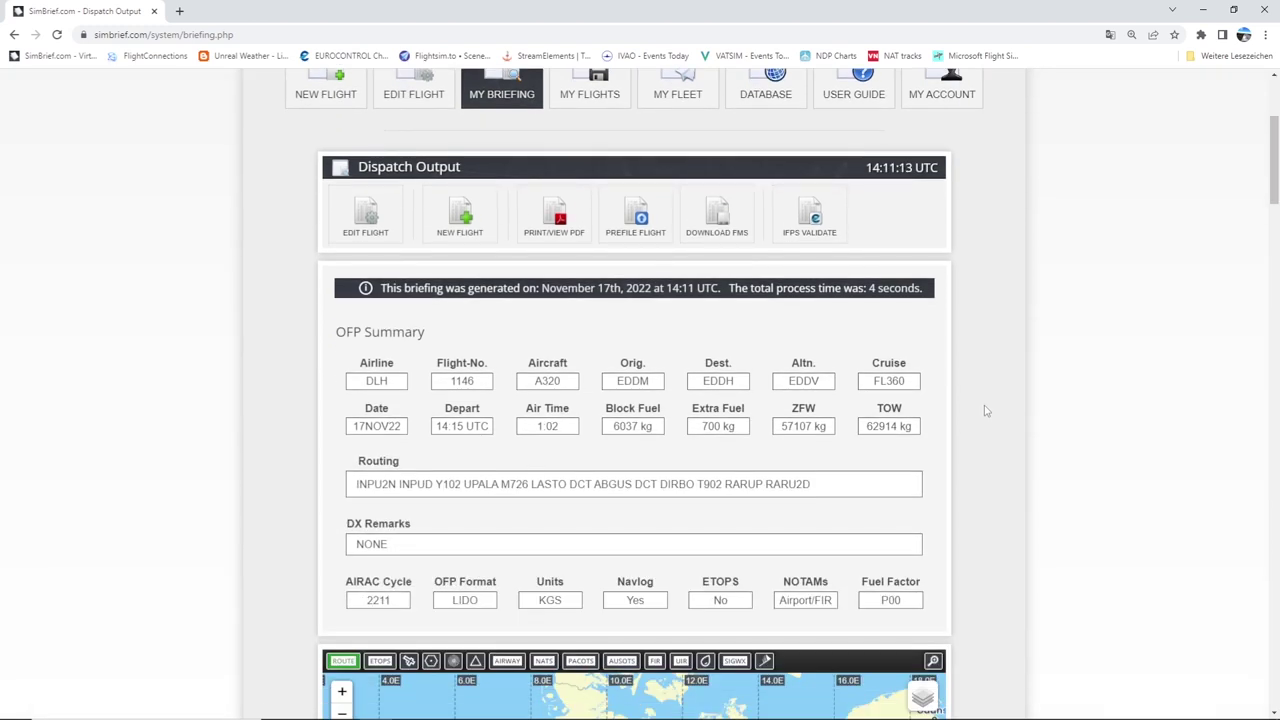